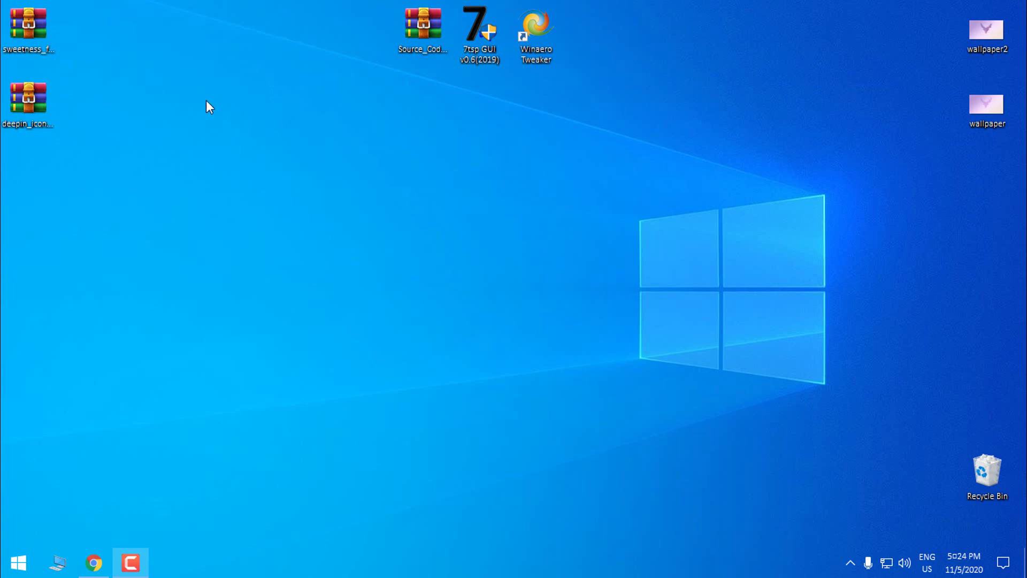
Check the Windows 10 patching videos in Chrome, and point out the theme, icon, font and tool files on the desktop
{"action": "left_click", "coordinate": [94, 562]}
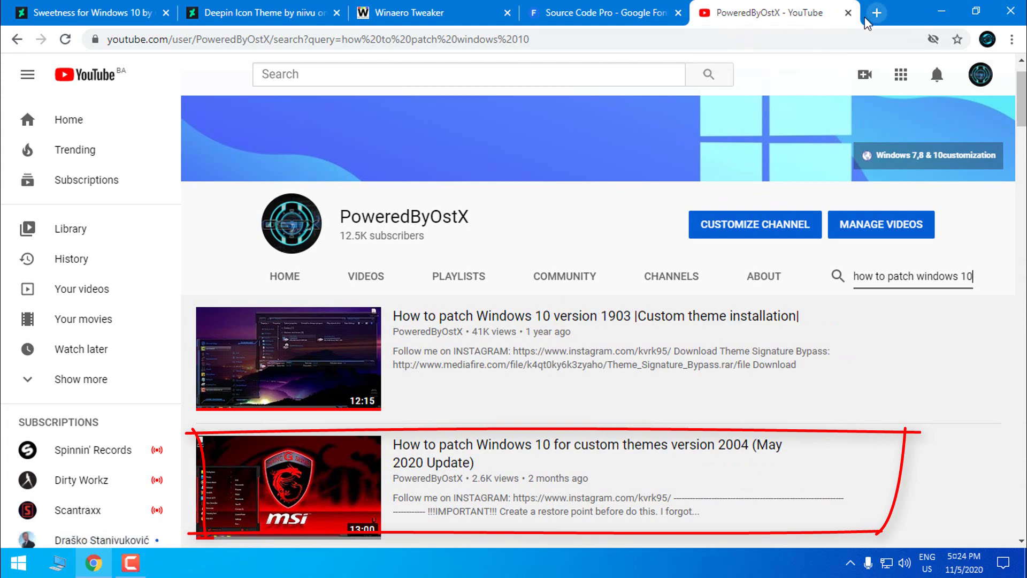
{"action": "left_click", "coordinate": [938, 15]}
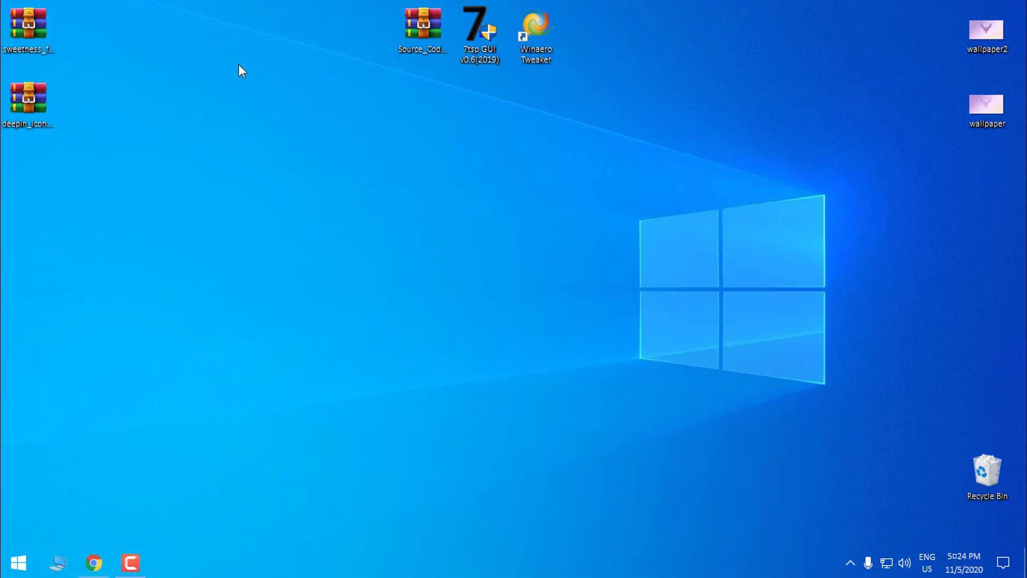
{"action": "left_click", "coordinate": [17, 43]}
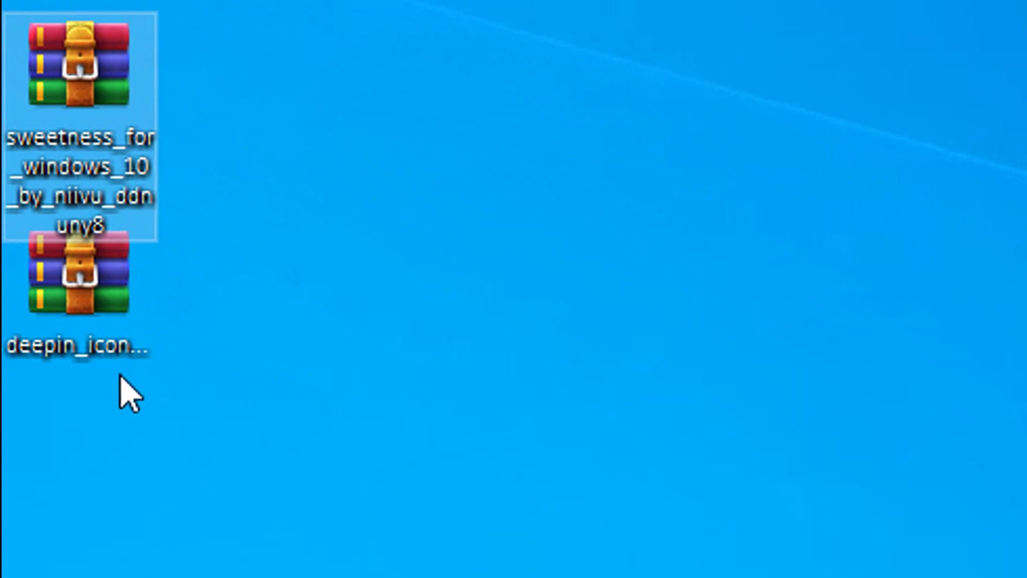
{"action": "key", "text": "Down"}
{"action": "left_click", "coordinate": [609, 75]}
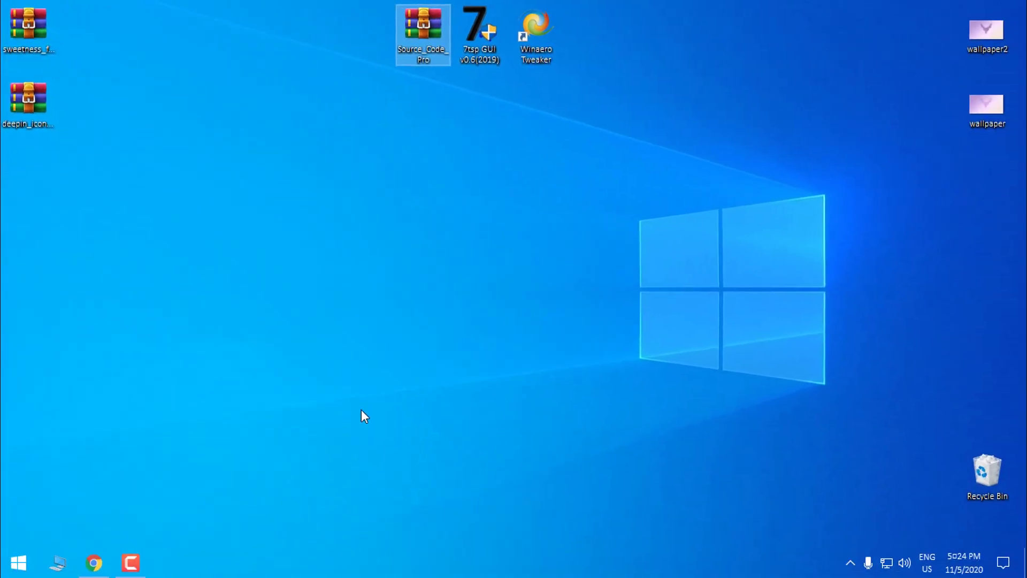
{"action": "key", "text": "Right"}
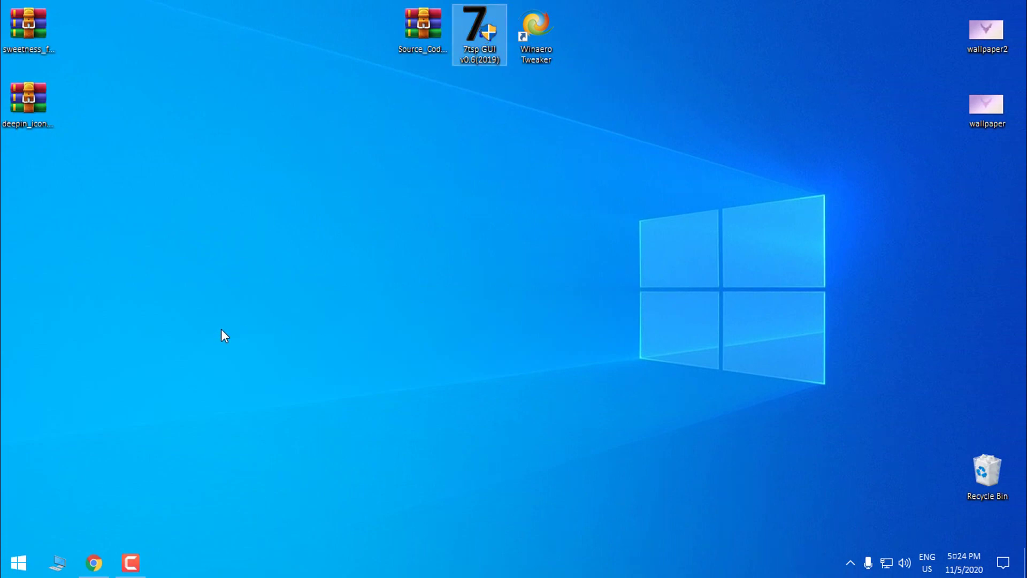
In Chrome, close the YouTube page and review the Sweetness for Windows 10 page for supported builds, package contents and download option
{"action": "left_click", "coordinate": [94, 562]}
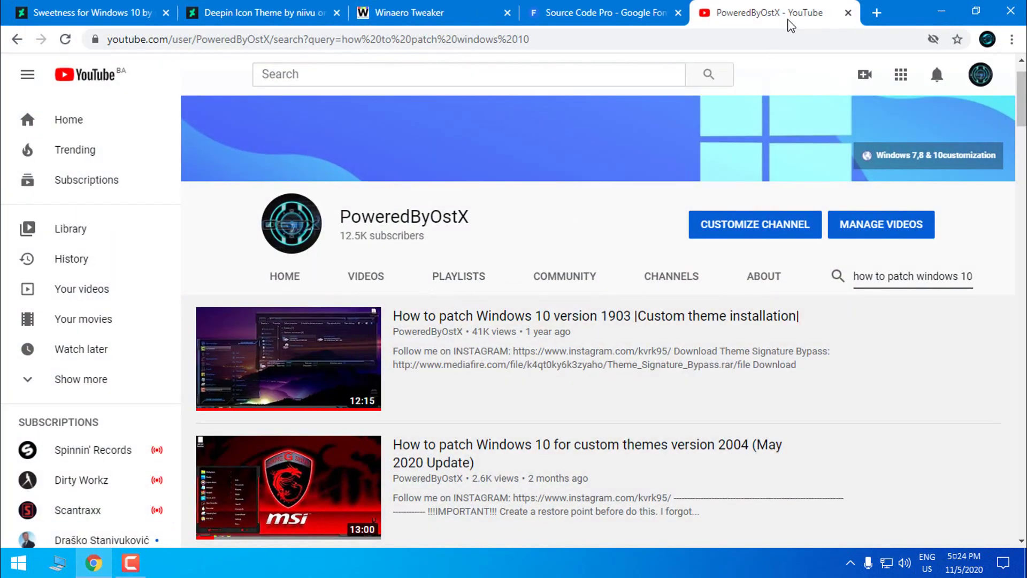
{"action": "left_click", "coordinate": [114, 15]}
{"action": "left_click", "coordinate": [848, 13]}
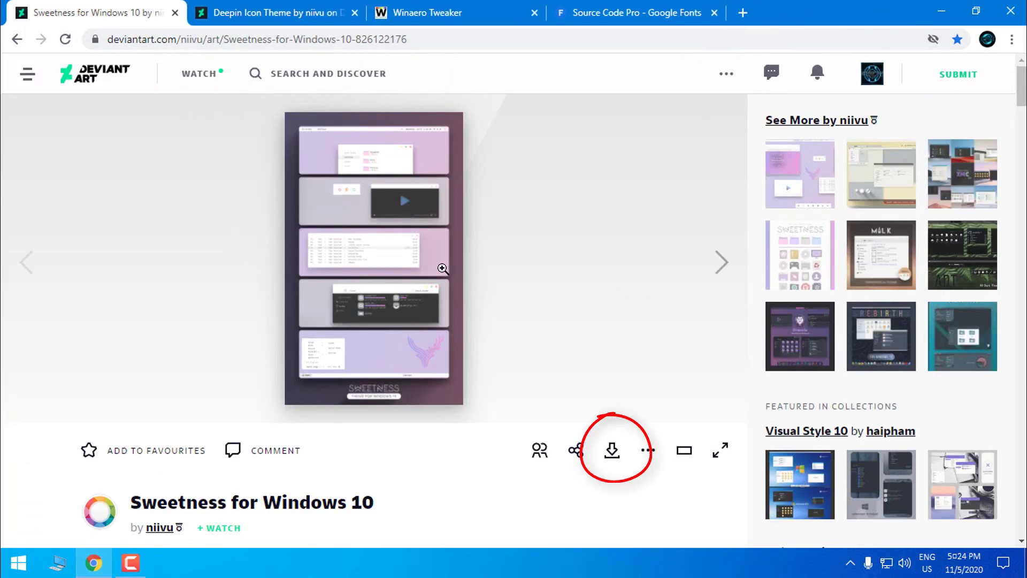
{"action": "scroll", "coordinate": [413, 279], "scroll_direction": "down", "scroll_amount": 2}
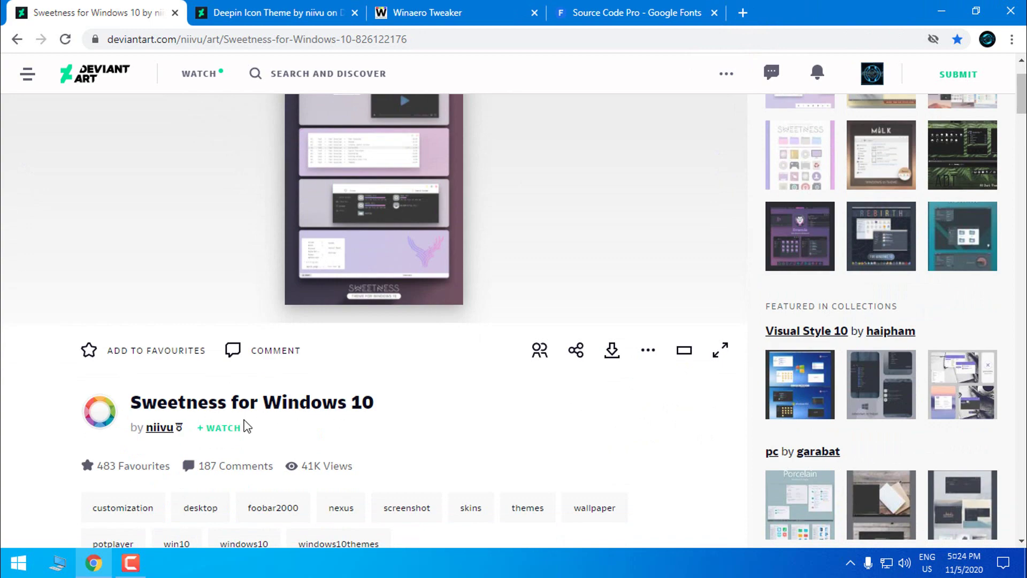
{"action": "scroll", "coordinate": [380, 418], "scroll_direction": "down", "scroll_amount": 5}
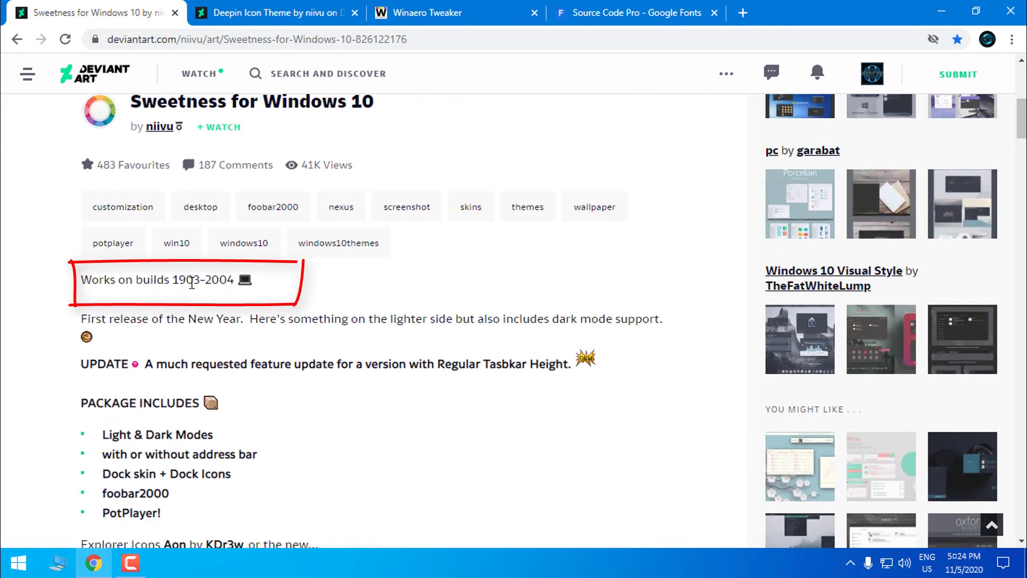
{"action": "left_click_drag", "start_coordinate": [207, 280], "coordinate": [228, 279]}
{"action": "left_click", "coordinate": [278, 284]}
{"action": "scroll", "coordinate": [280, 287], "scroll_direction": "down", "scroll_amount": 8}
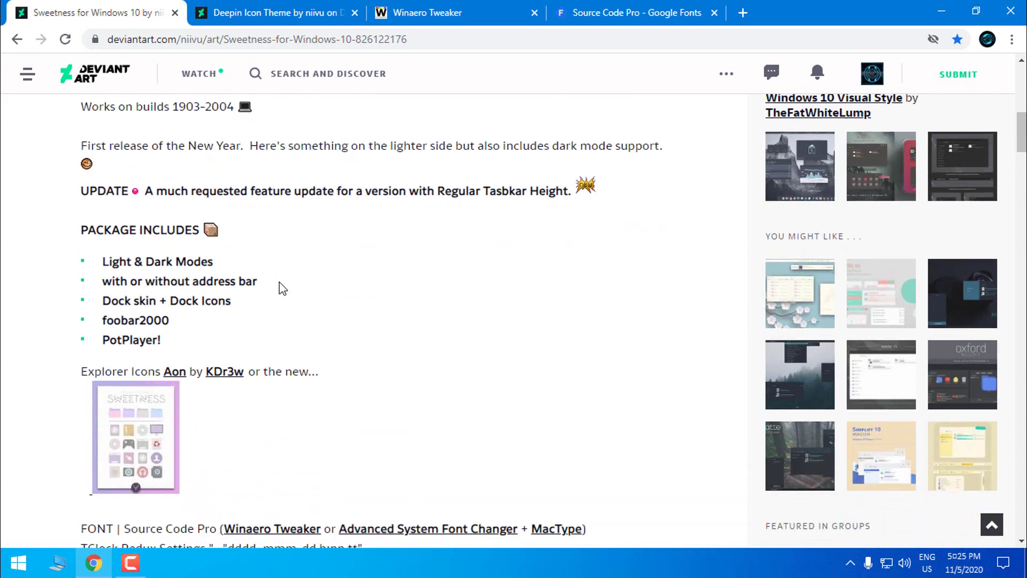
{"action": "scroll", "coordinate": [282, 283], "scroll_direction": "up", "scroll_amount": 8}
{"action": "scroll", "coordinate": [282, 283], "scroll_direction": "up", "scroll_amount": 7}
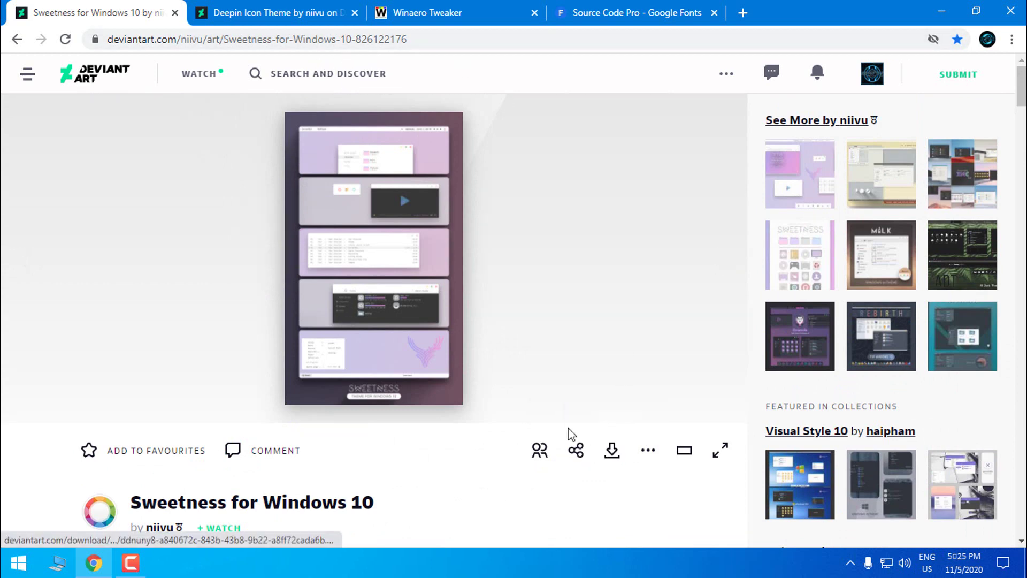
Review the download pages for Deepin Icon Theme, Winaero Tweaker and the Source Code Pro font
{"action": "left_click", "coordinate": [284, 16]}
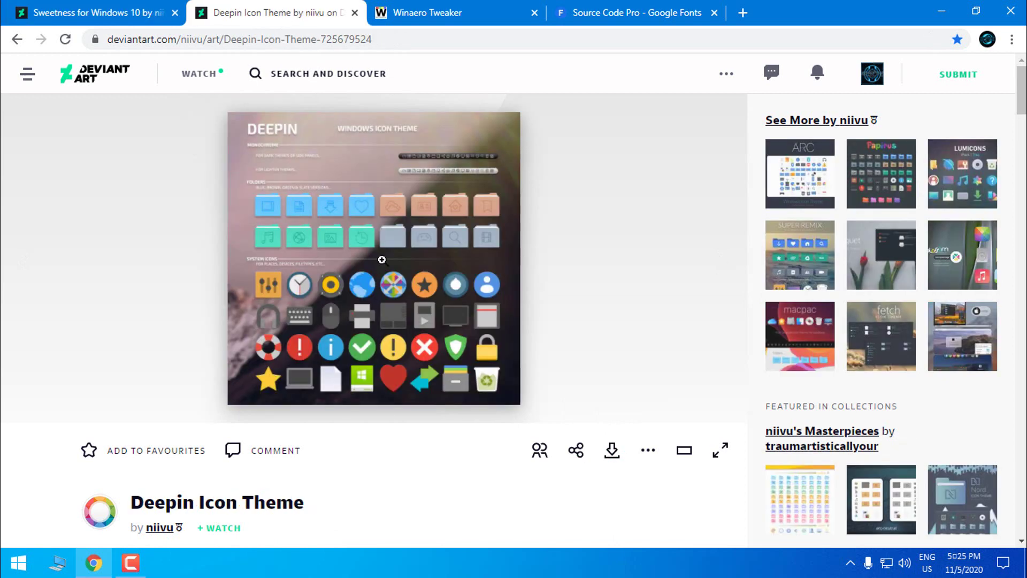
{"action": "scroll", "coordinate": [363, 328], "scroll_direction": "down", "scroll_amount": 2}
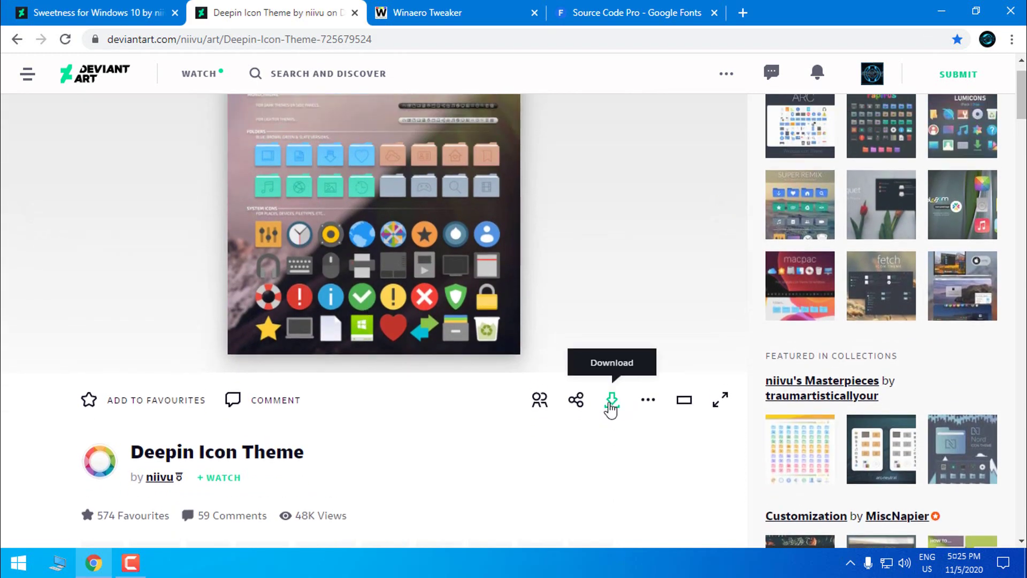
{"action": "left_click", "coordinate": [469, 16]}
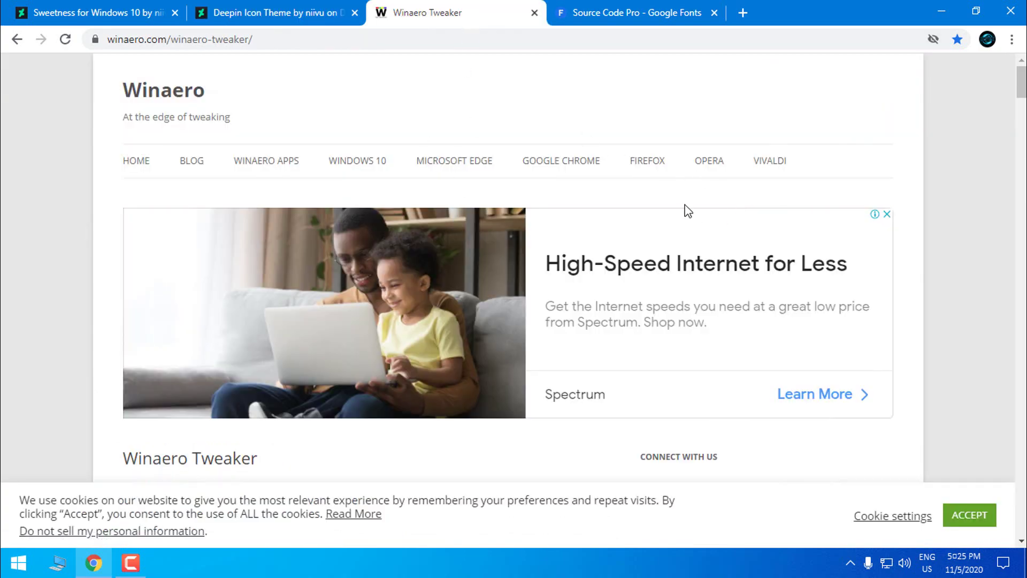
{"action": "scroll", "coordinate": [683, 214], "scroll_direction": "down", "scroll_amount": 6}
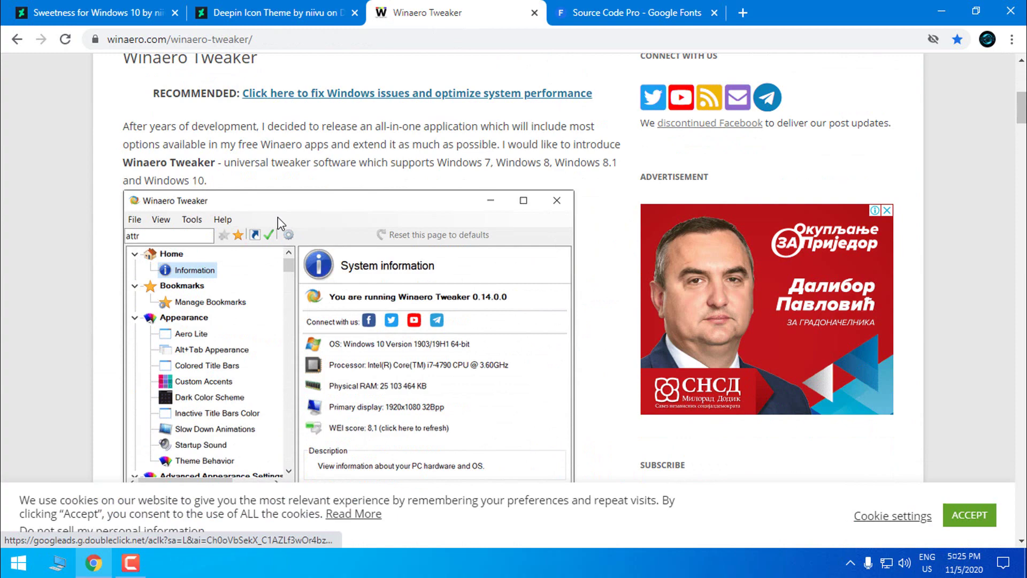
{"action": "scroll", "coordinate": [87, 213], "scroll_direction": "down", "scroll_amount": 6}
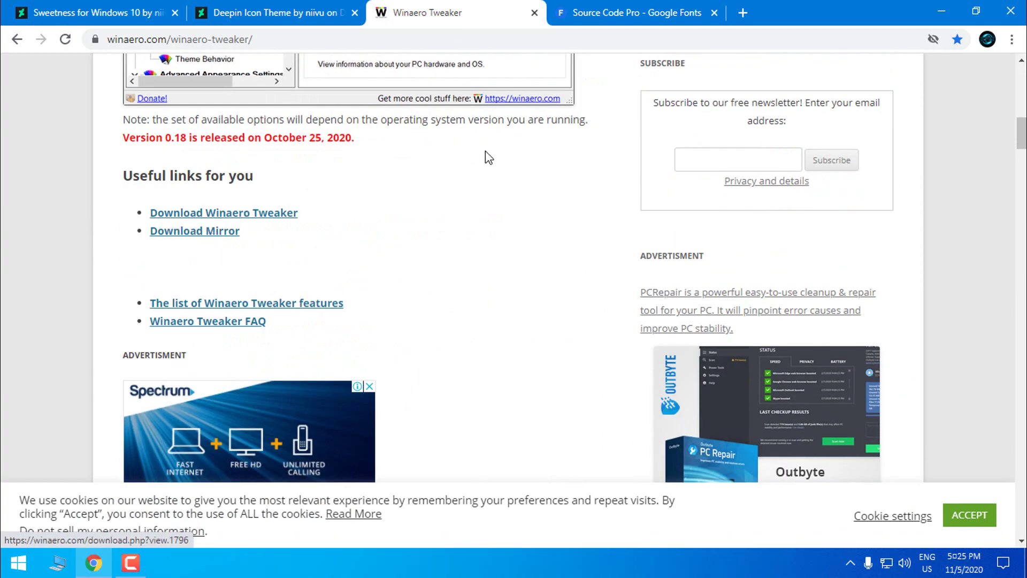
{"action": "left_click", "coordinate": [594, 14]}
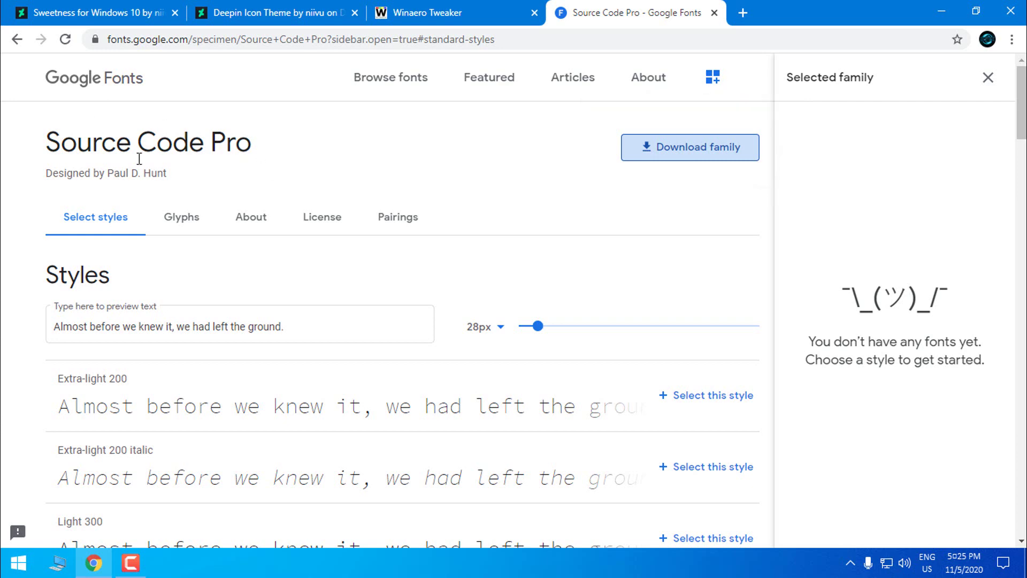
Examine the Sweetness for Windows 10 preview image at full size, and close the enlarged view
{"action": "left_click", "coordinate": [129, 18]}
{"action": "left_click", "coordinate": [367, 290]}
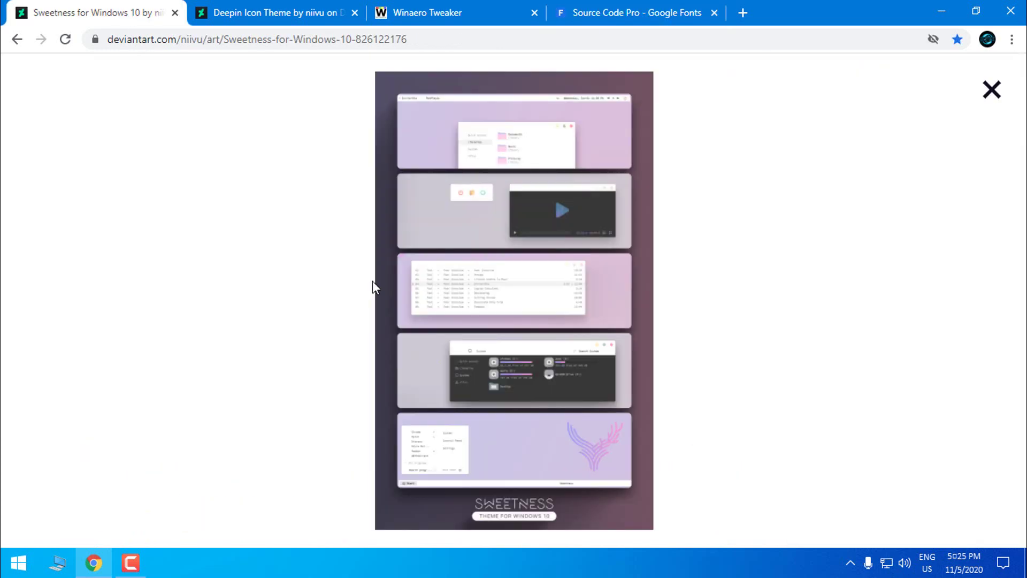
{"action": "left_click", "coordinate": [531, 233]}
{"action": "scroll", "coordinate": [612, 369], "scroll_direction": "down", "scroll_amount": 4}
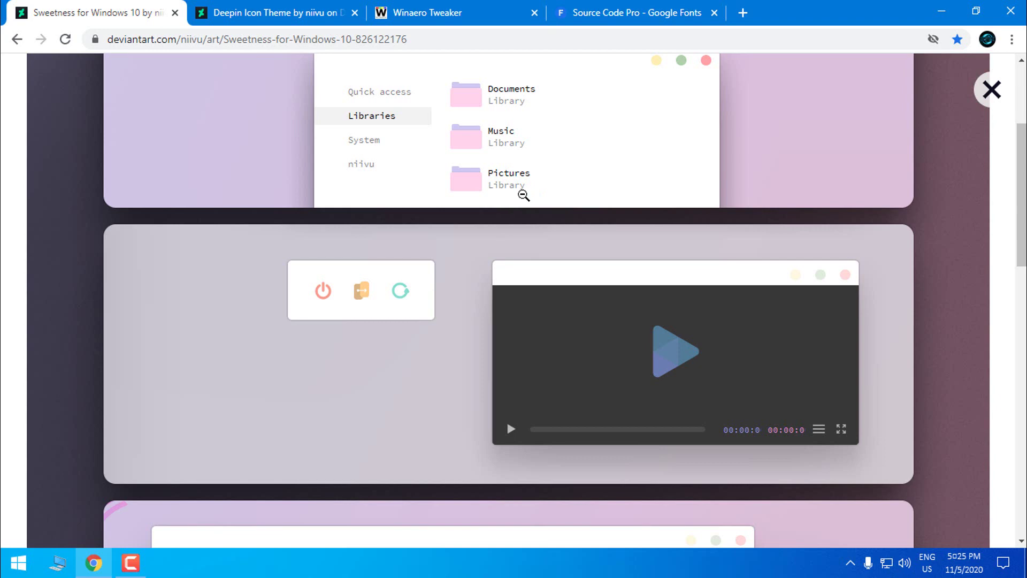
{"action": "scroll", "coordinate": [481, 190], "scroll_direction": "down", "scroll_amount": 3}
{"action": "scroll", "coordinate": [420, 294], "scroll_direction": "up", "scroll_amount": 7}
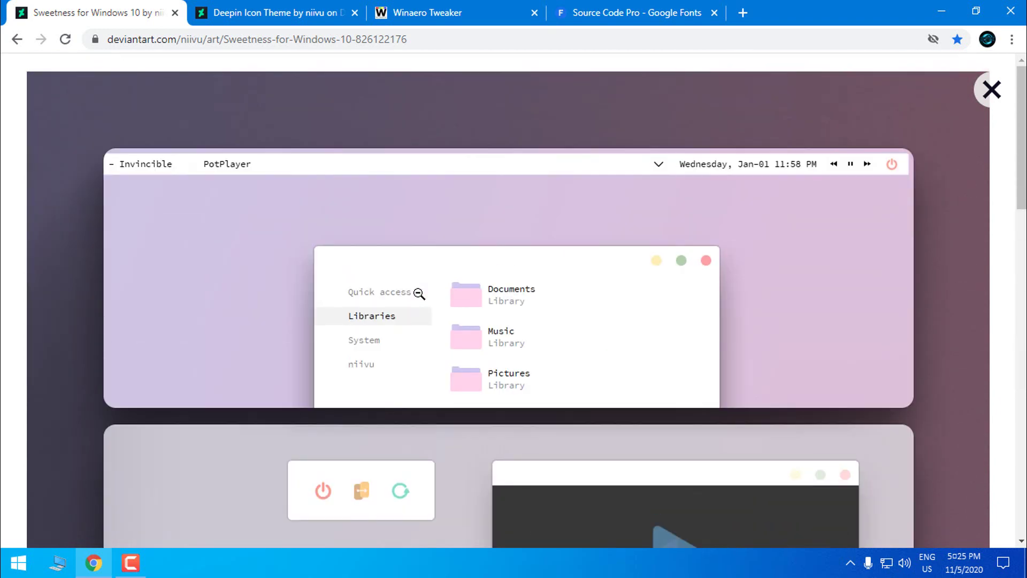
{"action": "left_click", "coordinate": [991, 91]}
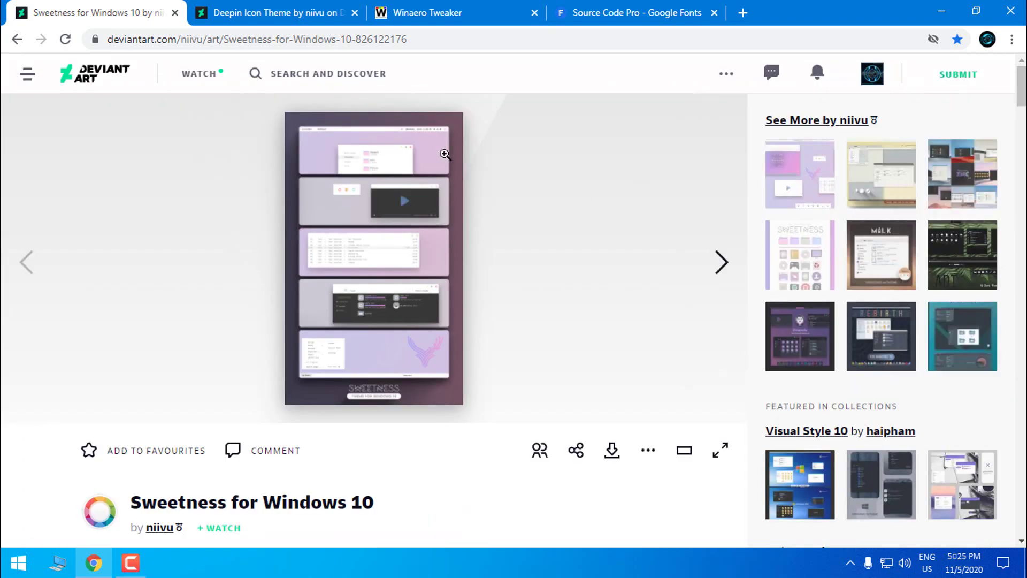
Revisit the Source Code Pro font page, close the browser and select 7tsp GUI on the desktop
{"action": "key", "text": "ctrl+4"}
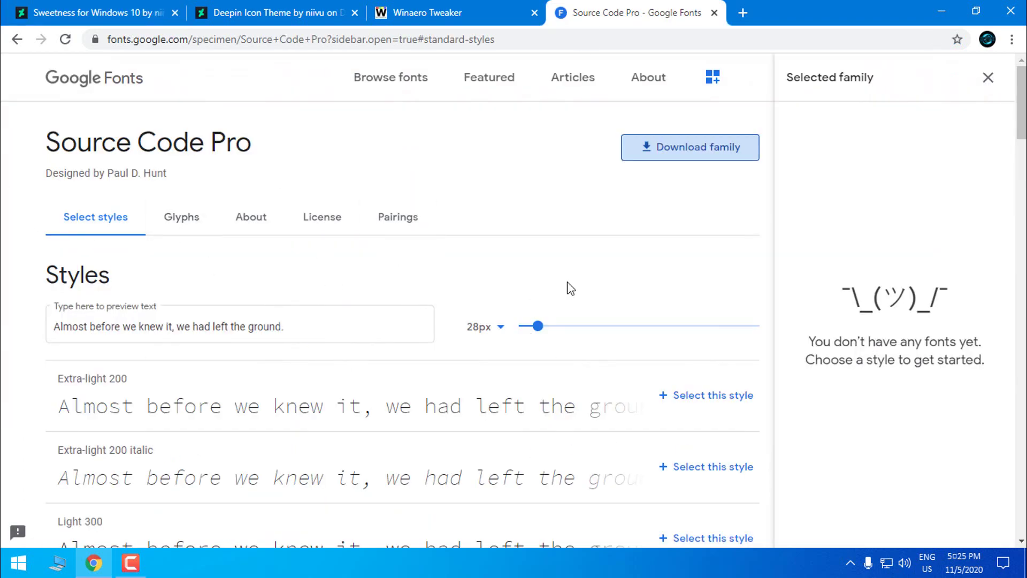
{"action": "left_click", "coordinate": [1011, 11]}
{"action": "left_click", "coordinate": [481, 43]}
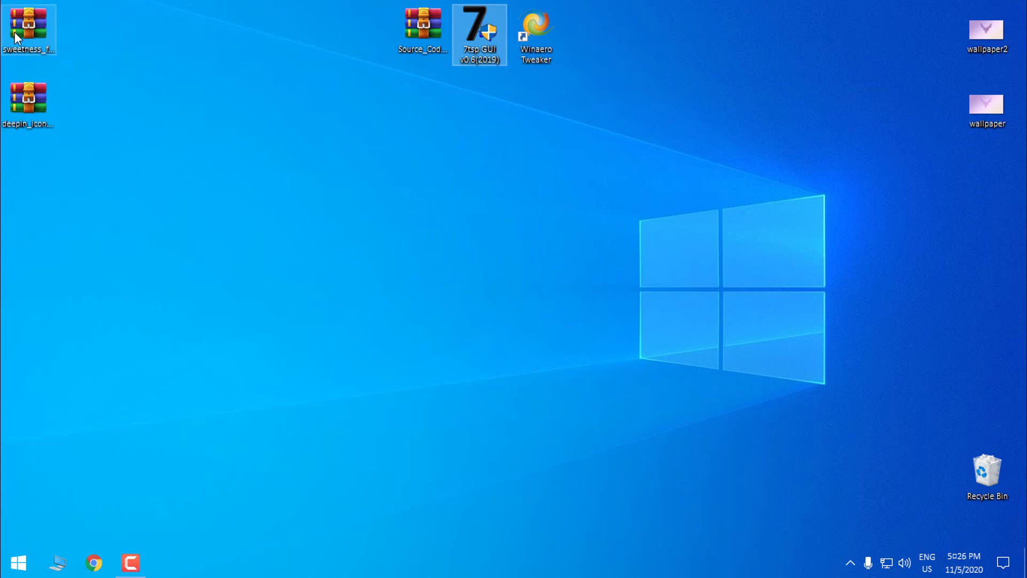
Extract the Deepin icon theme archive on the desktop and open its Deepin Icon Theme folder
{"action": "left_click", "coordinate": [40, 107]}
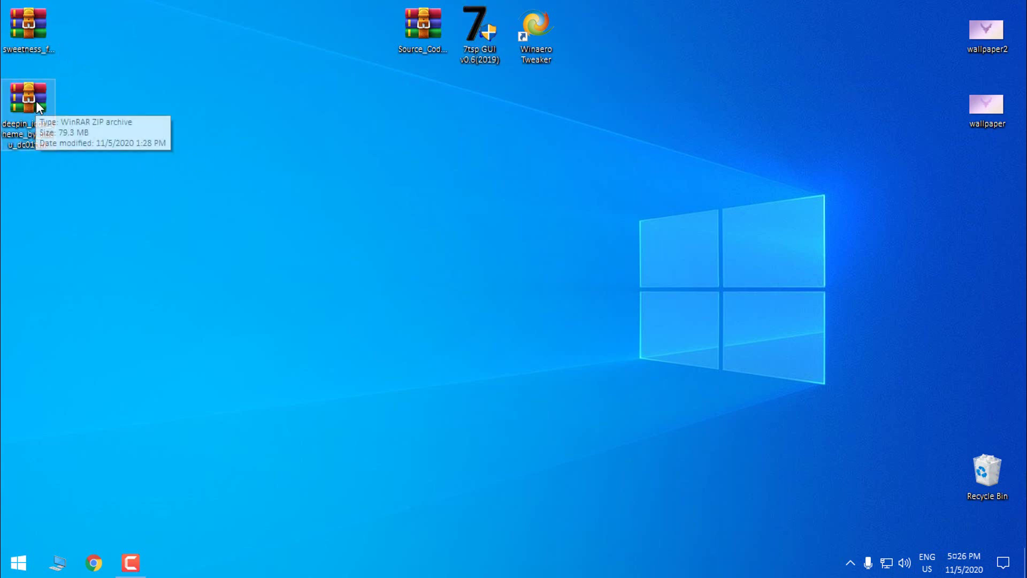
{"action": "right_click", "coordinate": [46, 102]}
{"action": "left_click", "coordinate": [93, 224]}
{"action": "left_click_drag", "start_coordinate": [264, 159], "coordinate": [383, 97]}
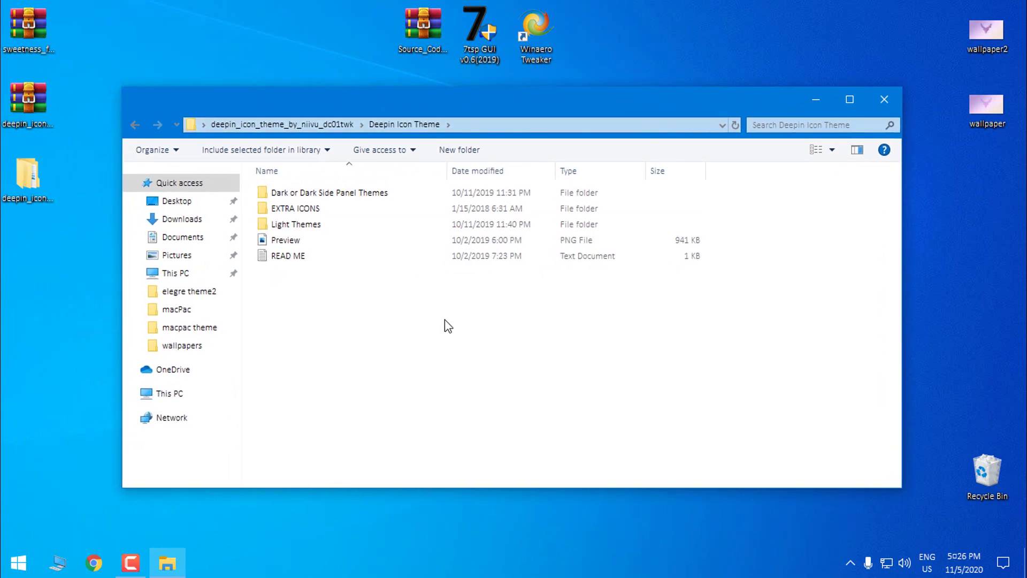
Compare the dark and light theme folders of the Deepin icon pack, and open Light Themes
{"action": "left_click", "coordinate": [277, 193]}
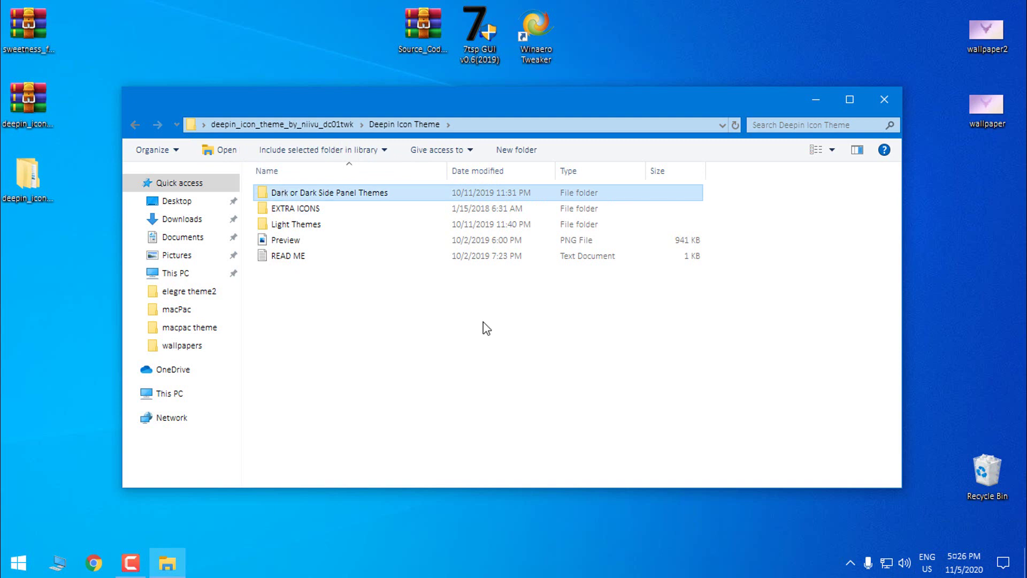
{"action": "left_click", "coordinate": [301, 226]}
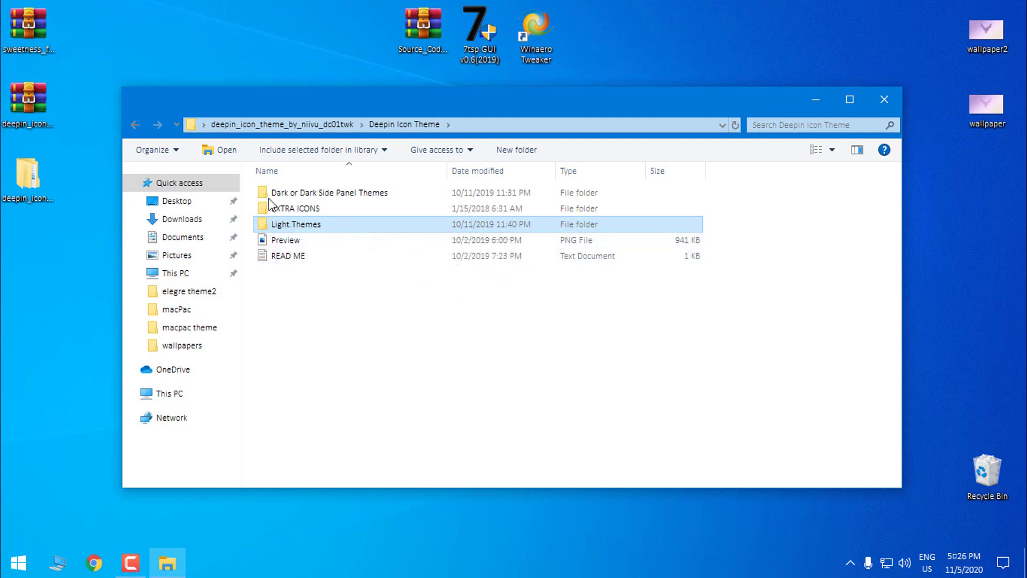
{"action": "left_click", "coordinate": [41, 35]}
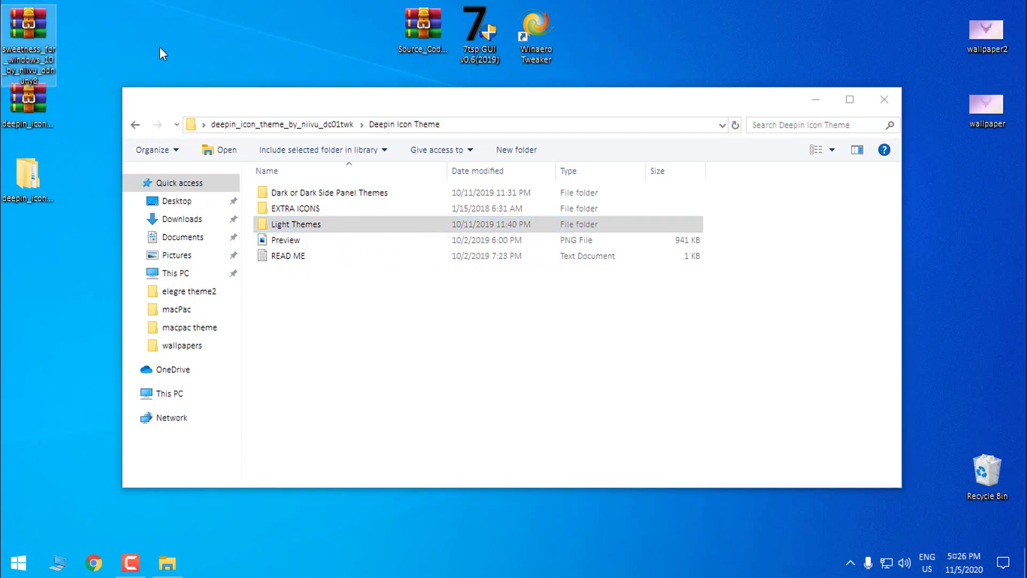
{"action": "double_click", "coordinate": [300, 224]}
{"action": "left_click_drag", "start_coordinate": [298, 264], "coordinate": [319, 304]}
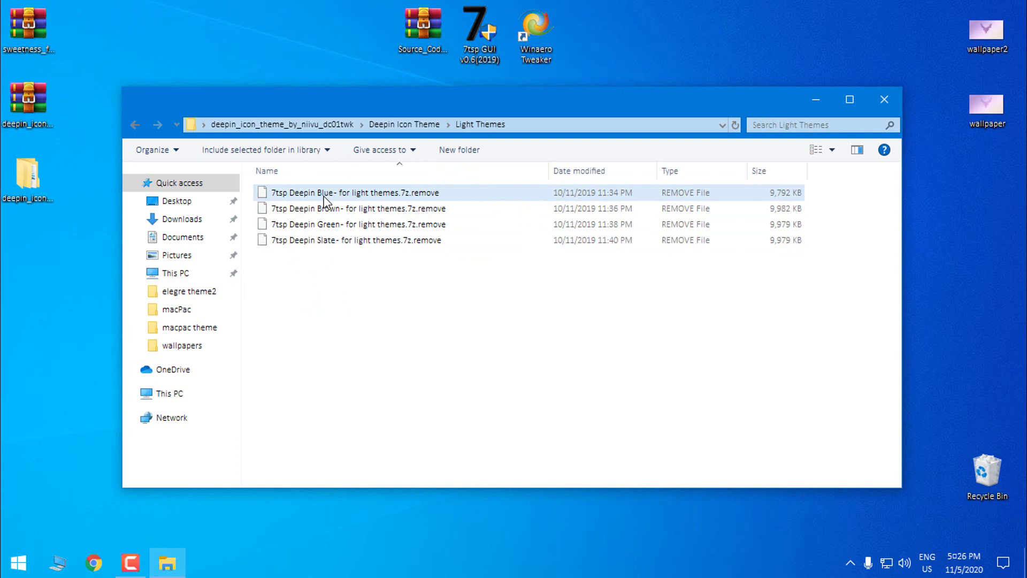
Rename the Deepin Blue icon pack to "7tsp Deepin Blue- for light themes.7z" by deleting its .remove extension
{"action": "left_click", "coordinate": [342, 208]}
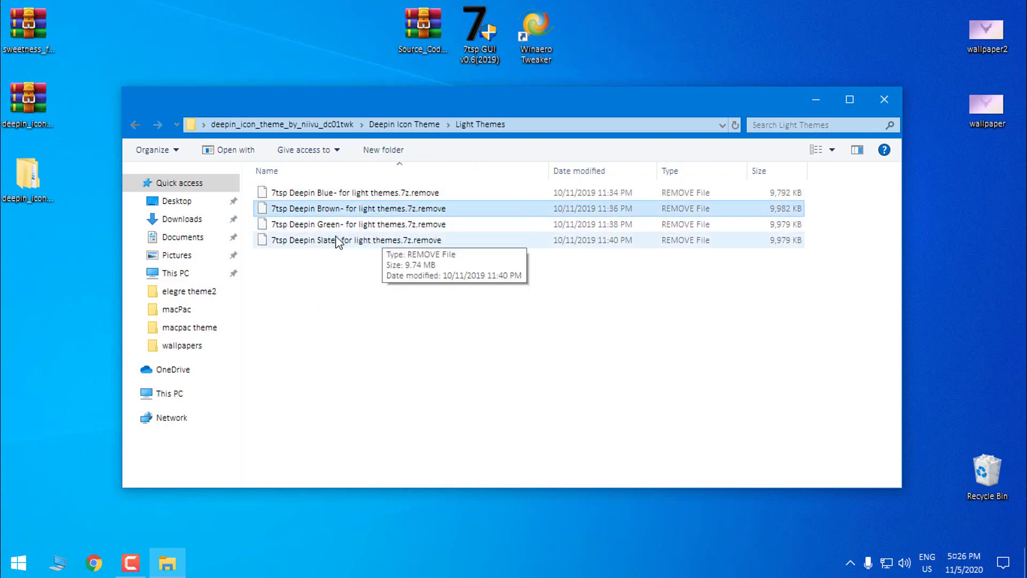
{"action": "left_click", "coordinate": [331, 194]}
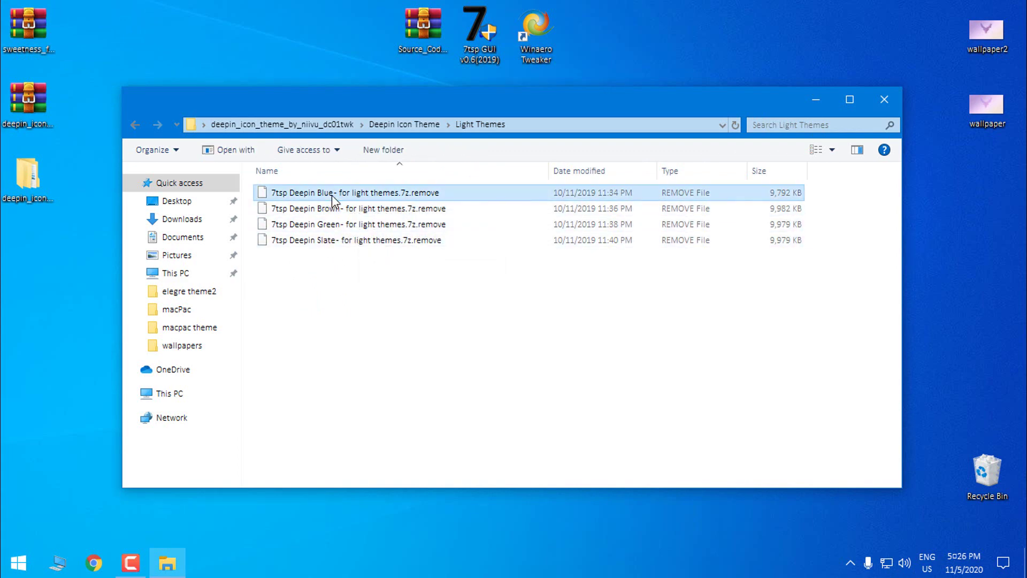
{"action": "right_click", "coordinate": [445, 192]}
{"action": "left_click", "coordinate": [485, 510]}
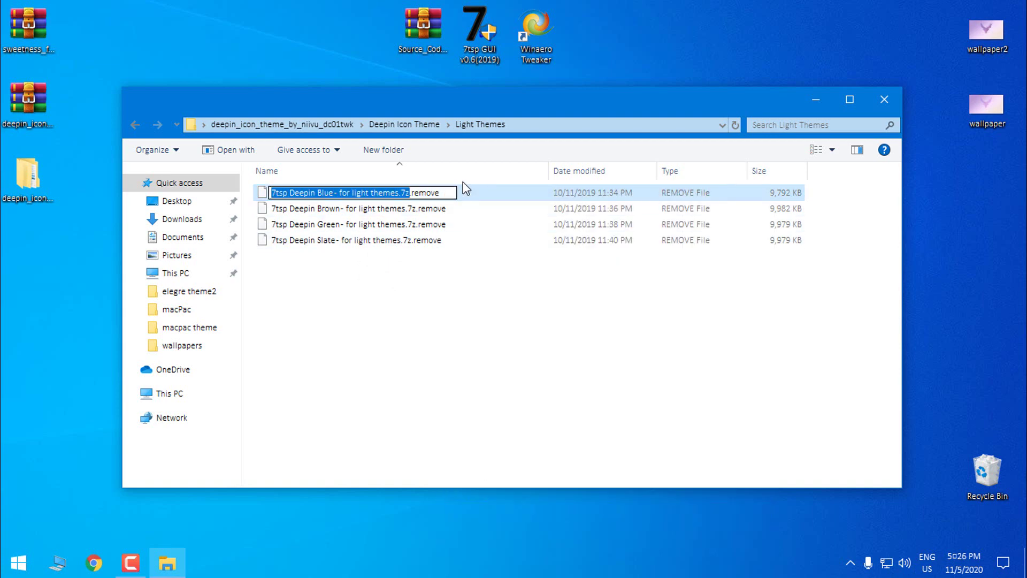
{"action": "left_click", "coordinate": [451, 193]}
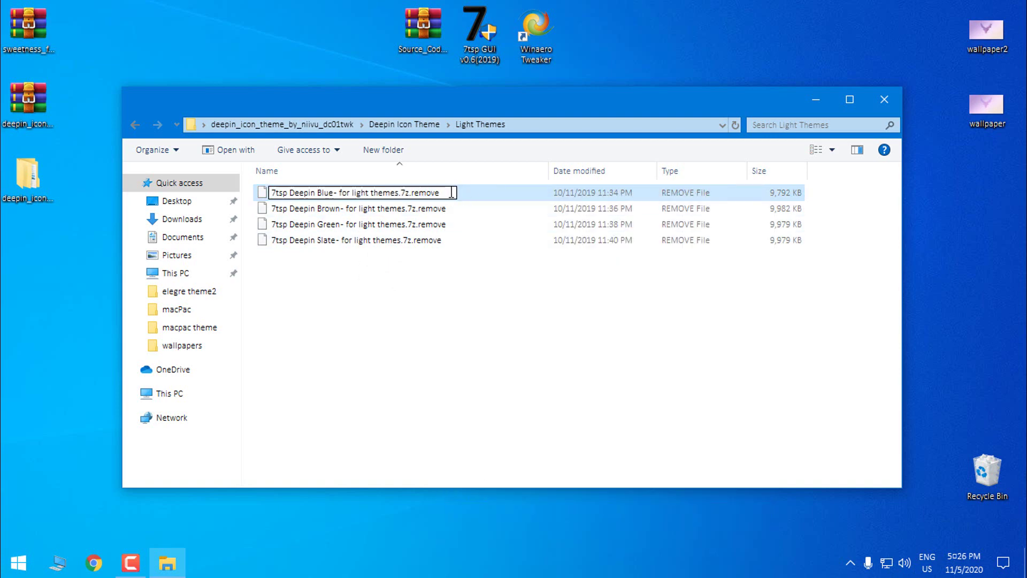
{"action": "key", "text": "BackSpace"}
{"action": "key", "text": "BackSpace"}
{"action": "key", "text": "BackSpace"}
{"action": "key", "text": "BackSpace"}
{"action": "key", "text": "BackSpace"}
{"action": "key", "text": "BackSpace"}
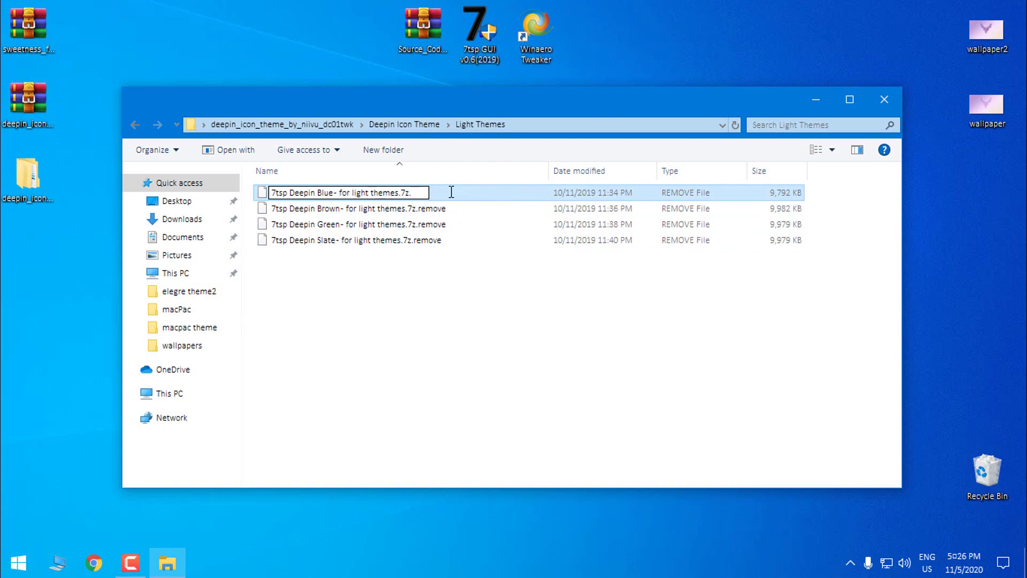
{"action": "key", "text": "Return"}
{"action": "left_click", "coordinate": [582, 289]}
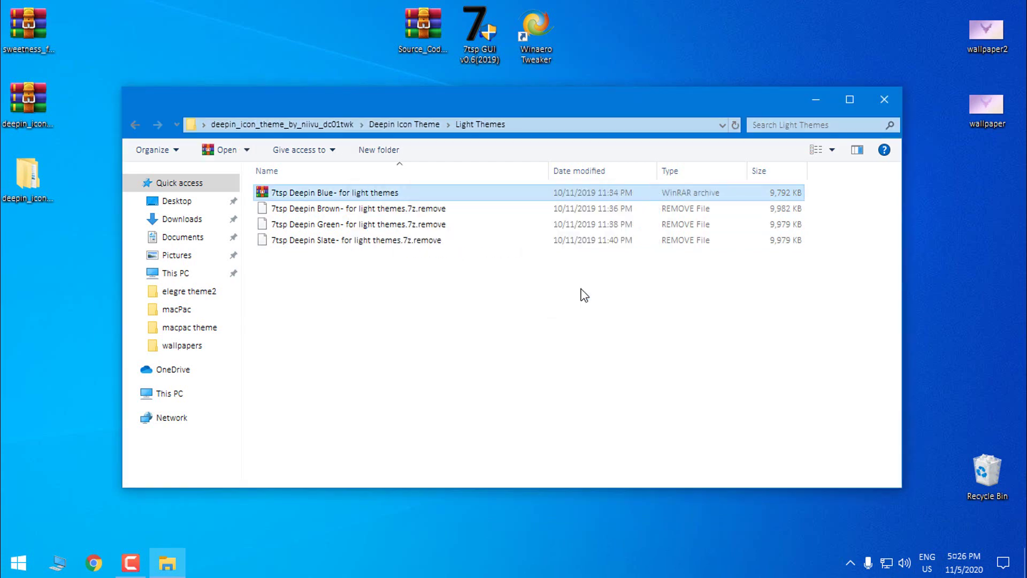
Close the Light Themes folder window and run 7tsp GUI from the desktop as administrator
{"action": "left_click", "coordinate": [886, 101]}
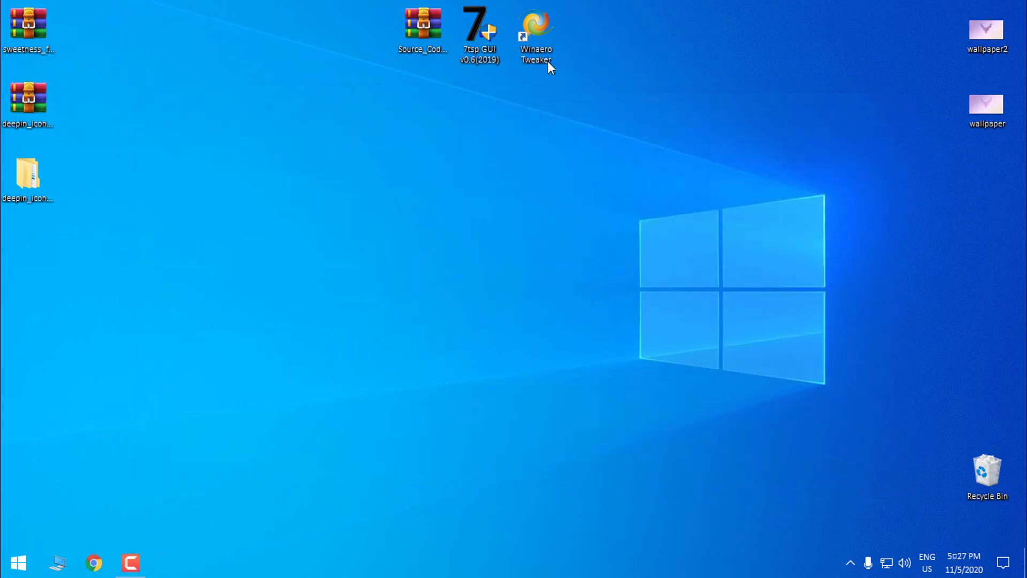
{"action": "right_click", "coordinate": [470, 50]}
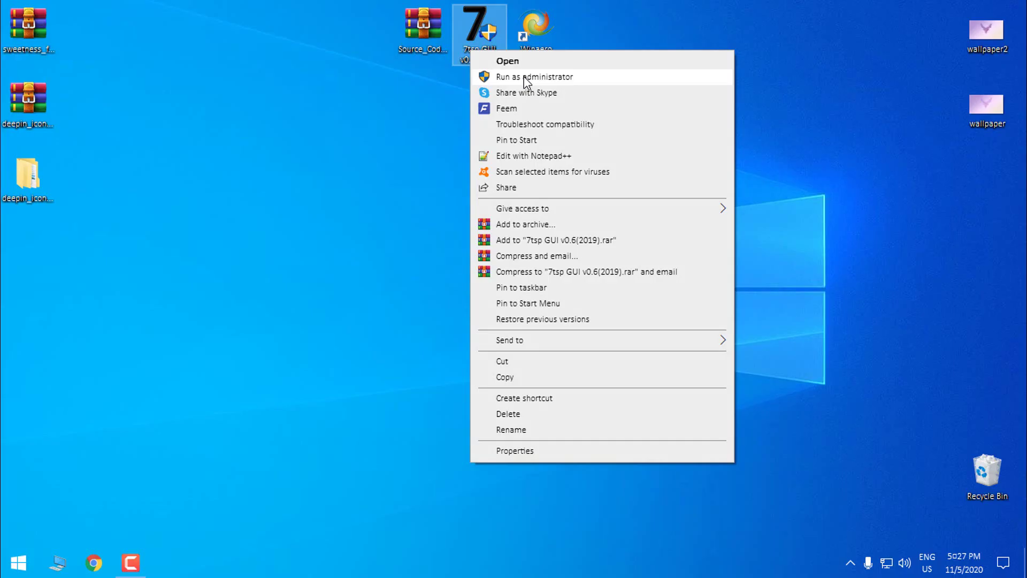
{"action": "left_click", "coordinate": [524, 78]}
Add "7tsp Deepin Blue- for light themes" as a custom pack, patch the system with it and dismiss the completion message
{"action": "key", "text": "Return"}
{"action": "key", "text": "Down"}
{"action": "key", "text": "Return"}
{"action": "key", "text": "Down"}
{"action": "key", "text": "Down"}
{"action": "key", "text": "Return"}
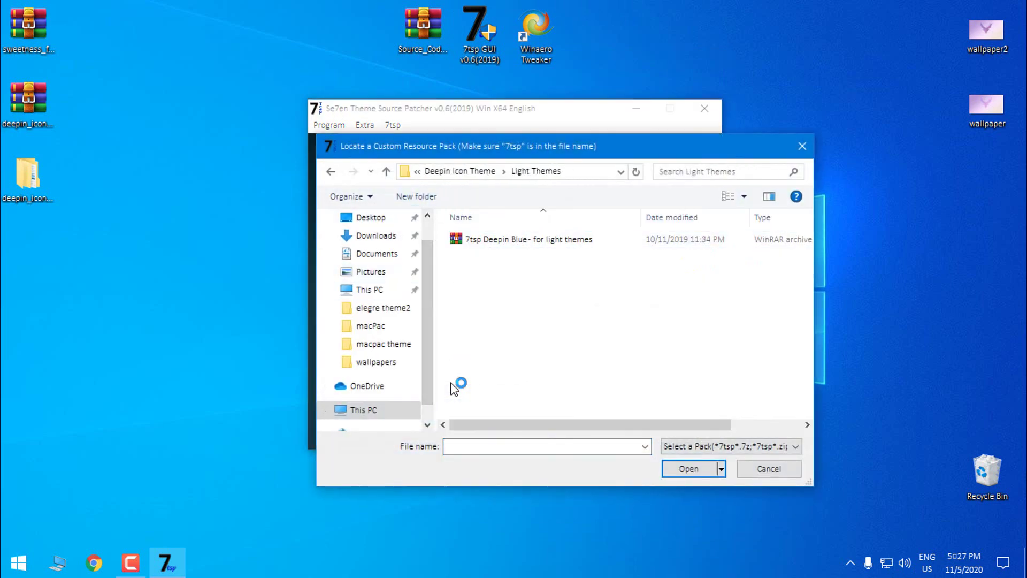
{"action": "key", "text": "Down"}
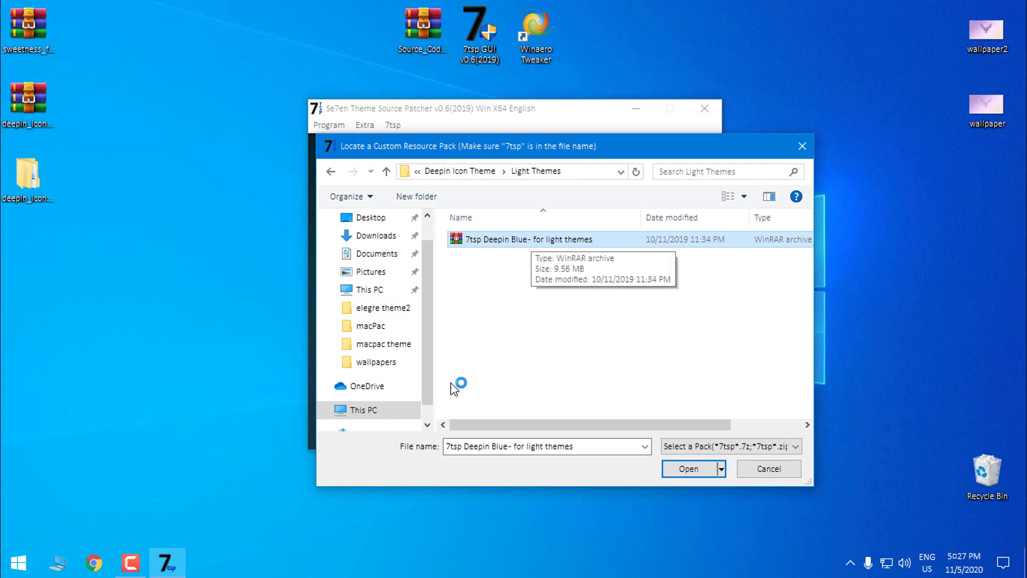
{"action": "key", "text": "Return"}
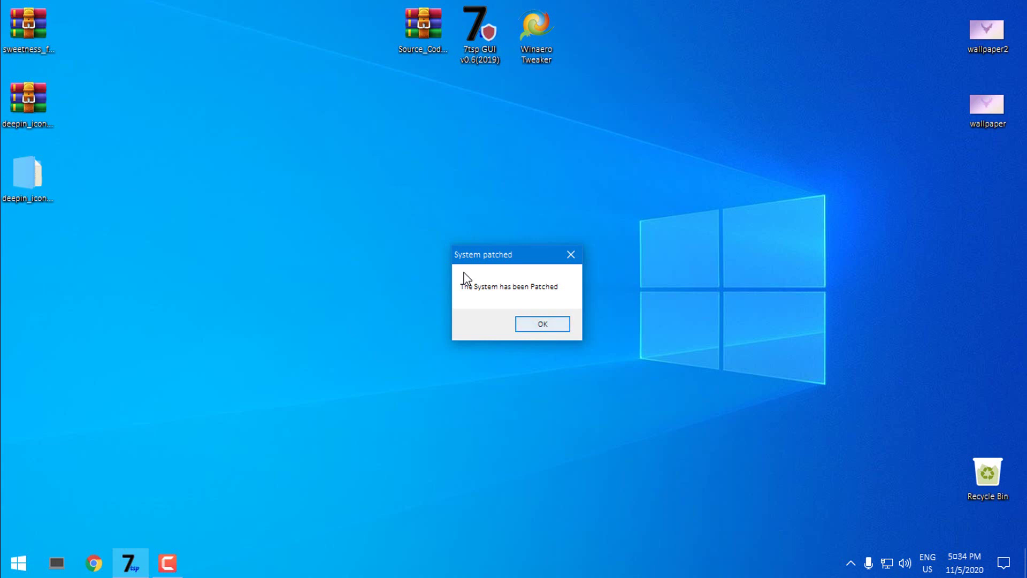
{"action": "left_click", "coordinate": [559, 322]}
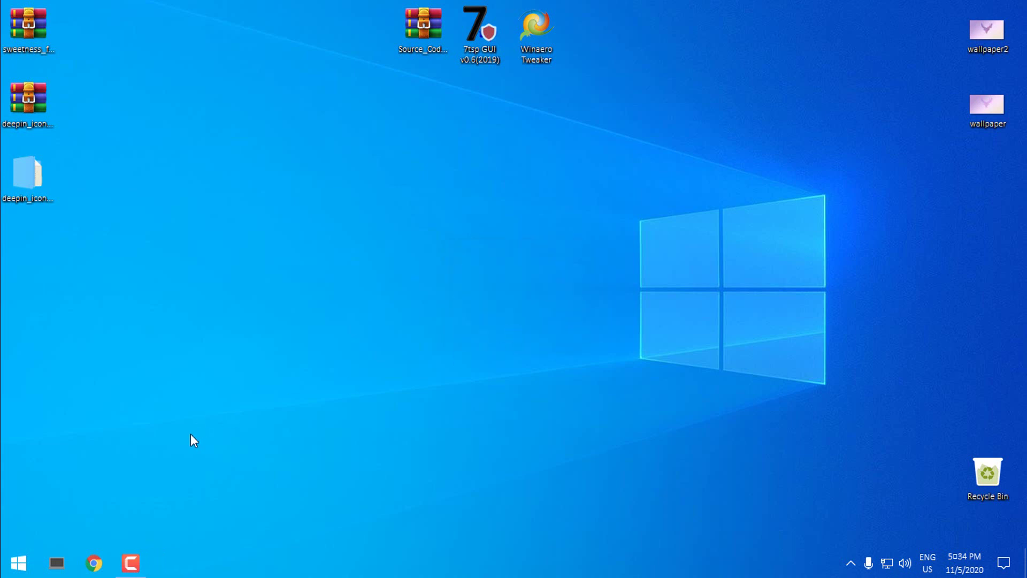
Open This PC to examine the drive icons and bring up its view options
{"action": "left_click", "coordinate": [57, 562]}
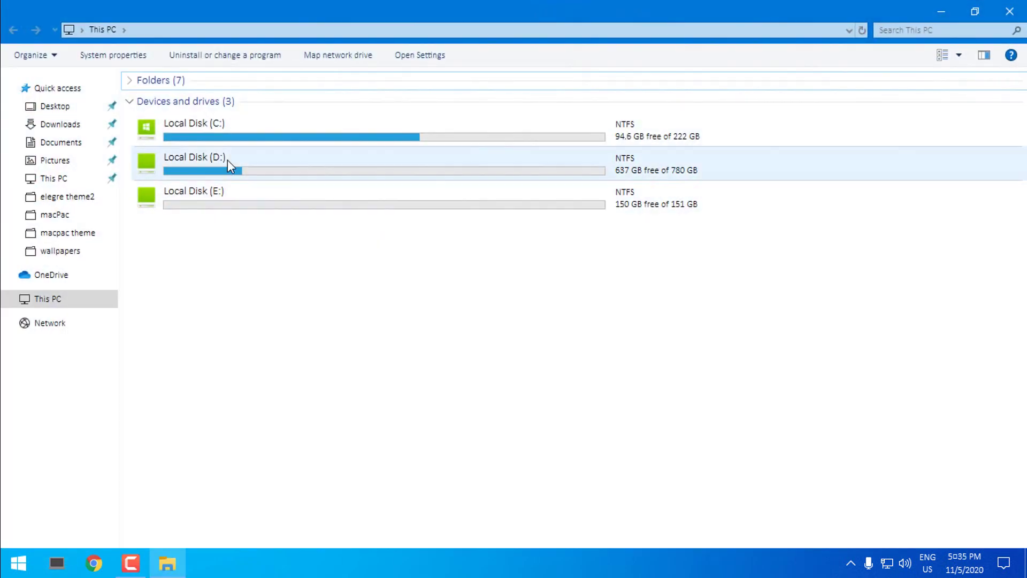
{"action": "right_click", "coordinate": [291, 242]}
{"action": "mouse_move", "coordinate": [387, 252]}
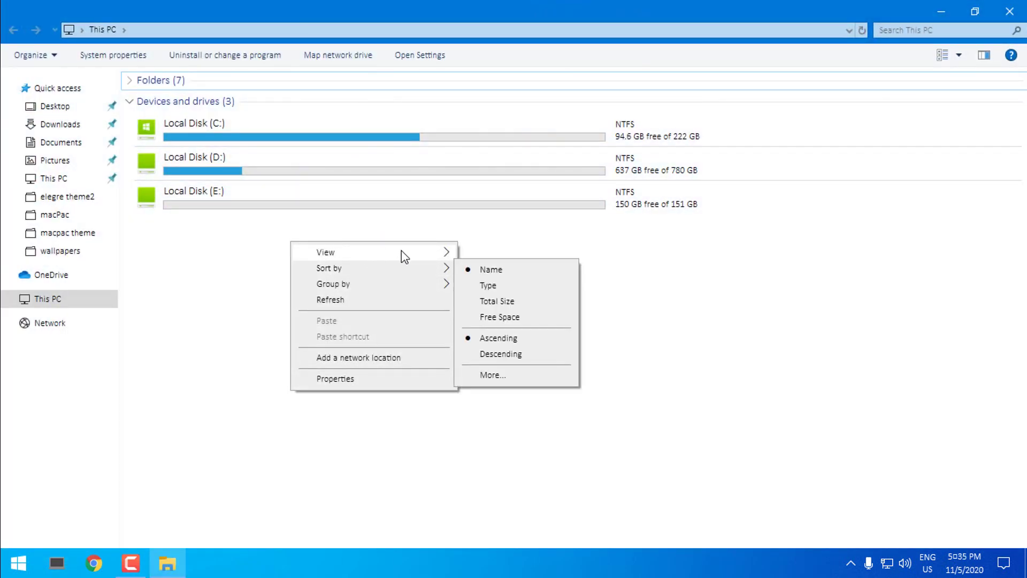
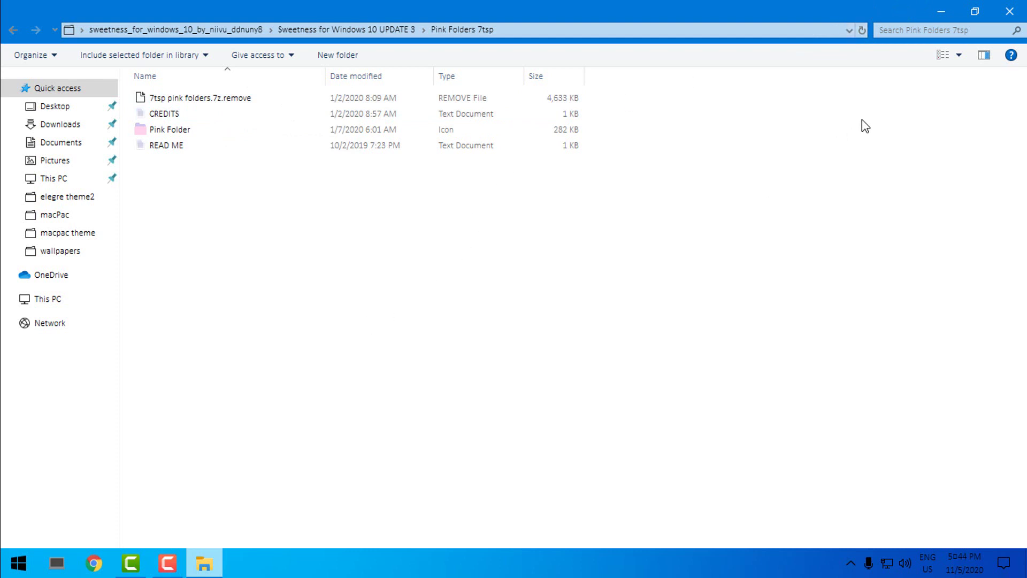
Rename the pink folders pack to "7tsp pink folders.7z" by deleting its .remove extension, accepting the extension change
{"action": "left_click", "coordinate": [207, 103]}
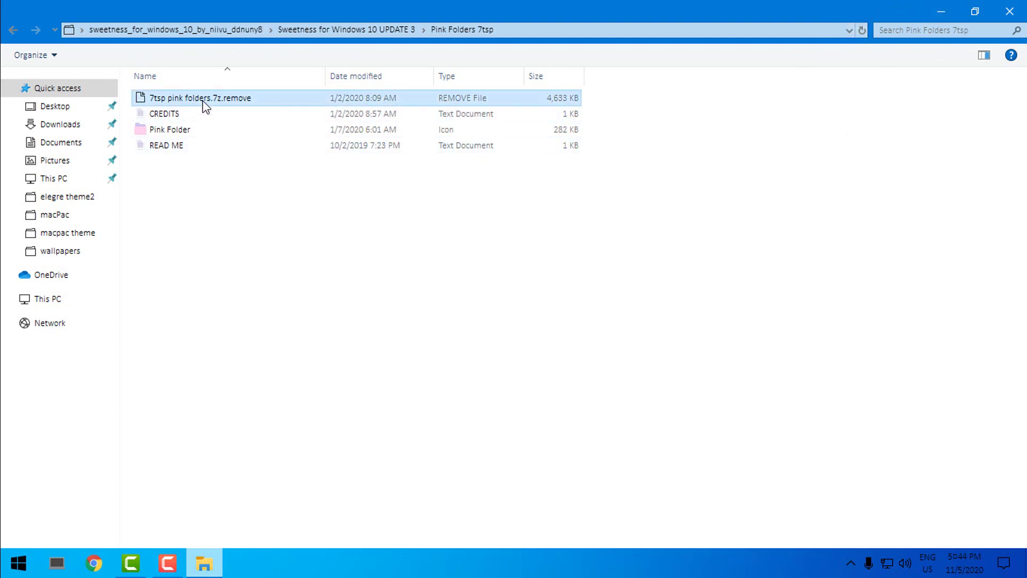
{"action": "right_click", "coordinate": [204, 102]}
{"action": "left_click", "coordinate": [259, 418]}
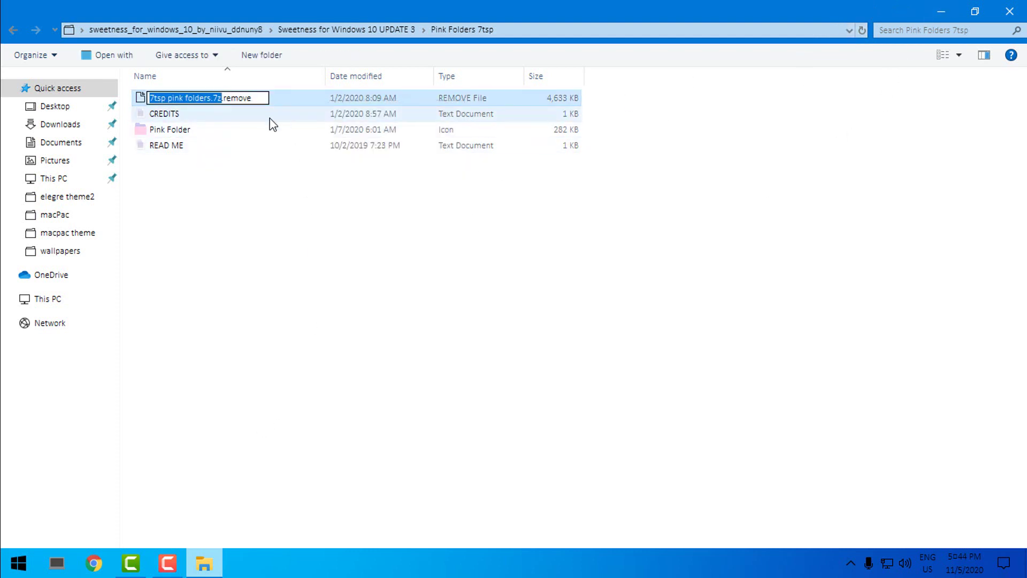
{"action": "left_click", "coordinate": [260, 100]}
{"action": "key", "text": "BackSpace"}
{"action": "key", "text": "BackSpace"}
{"action": "key", "text": "BackSpace"}
{"action": "key", "text": "BackSpace"}
{"action": "key", "text": "BackSpace"}
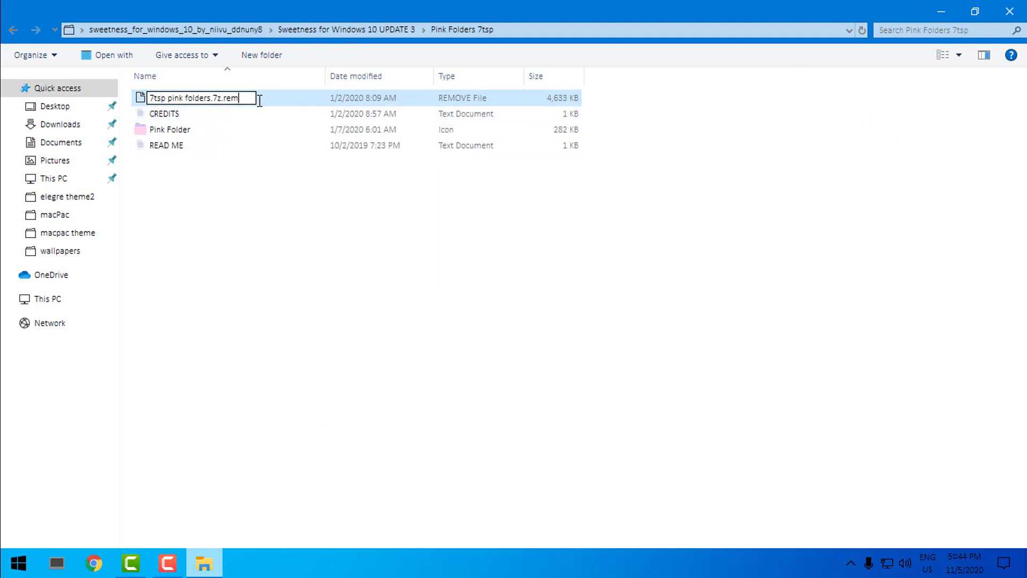
{"action": "key", "text": "Return"}
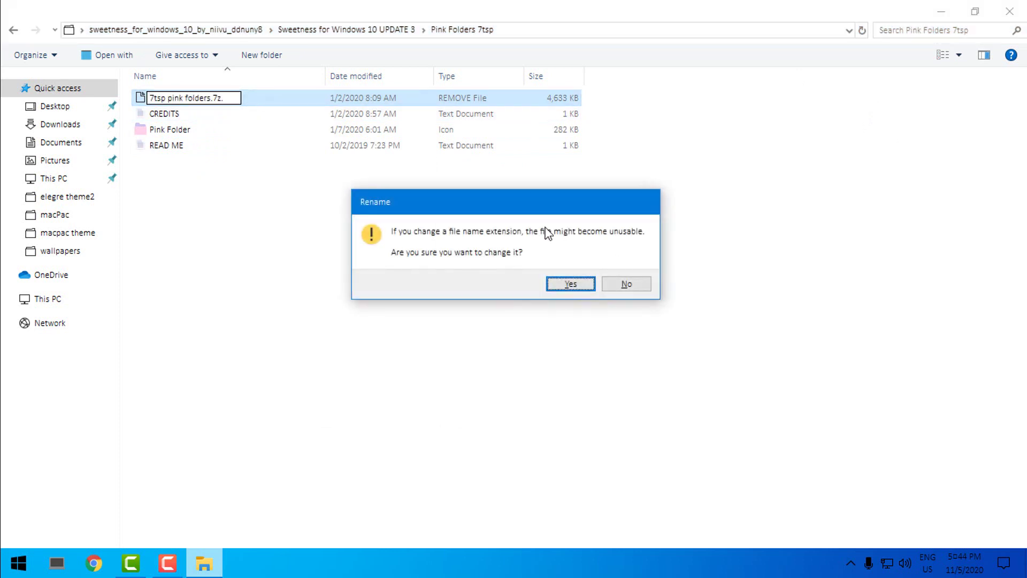
{"action": "left_click", "coordinate": [570, 284]}
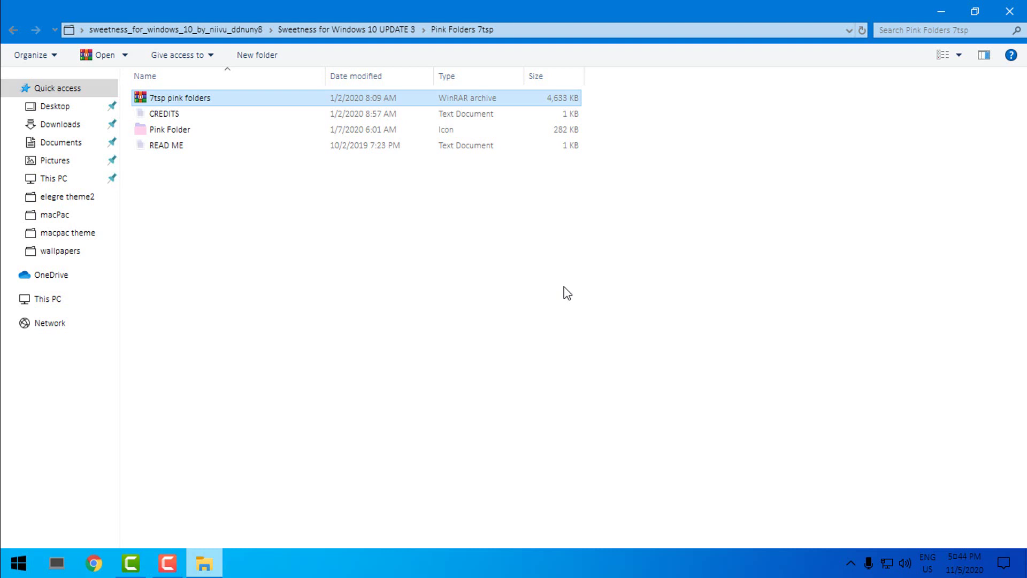
Minimize the Pink Folders 7tsp window and run 7tsp GUI from the desktop as administrator
{"action": "left_click", "coordinate": [975, 11]}
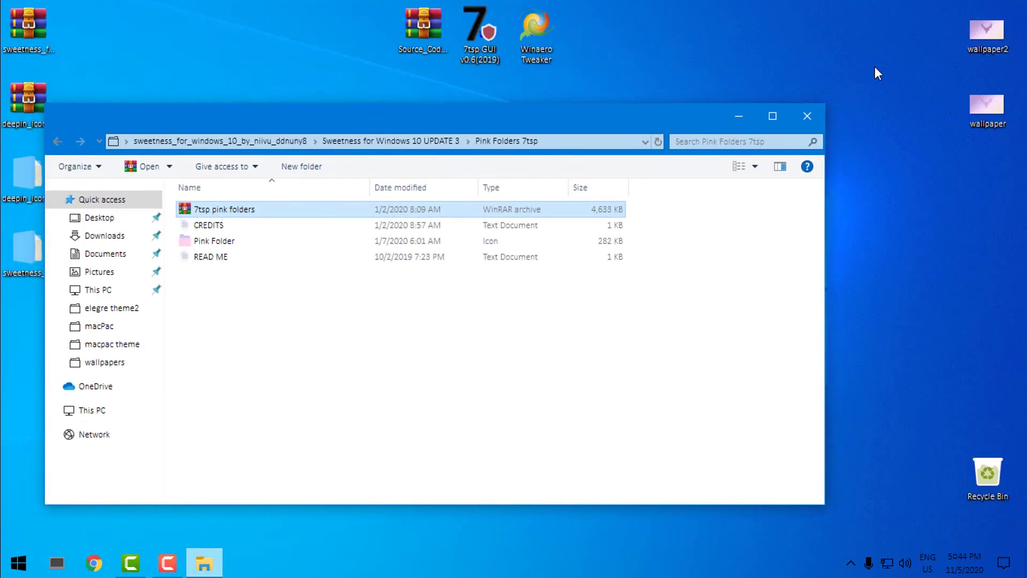
{"action": "left_click", "coordinate": [785, 112]}
{"action": "left_click", "coordinate": [933, 14]}
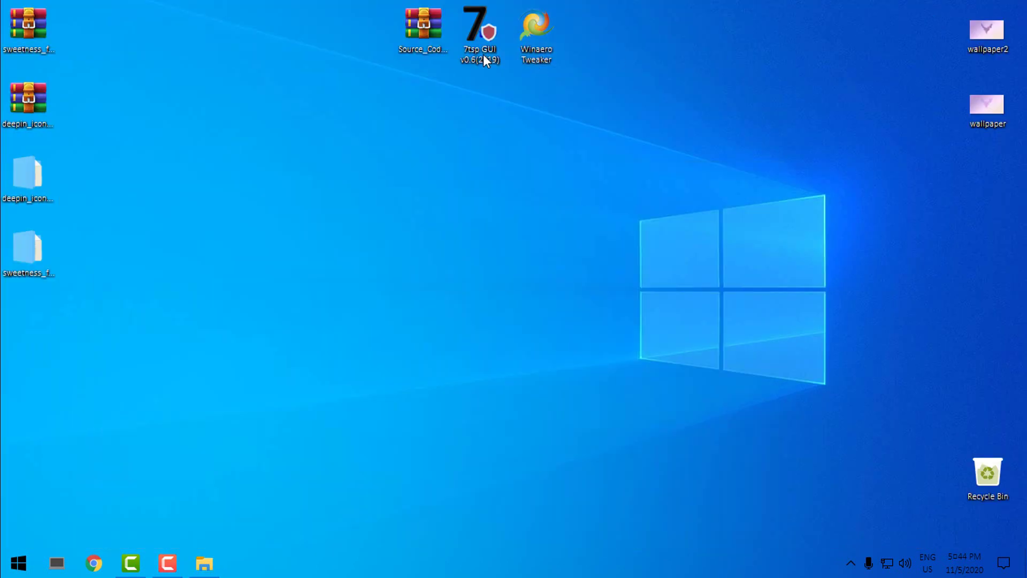
{"action": "right_click", "coordinate": [482, 54]}
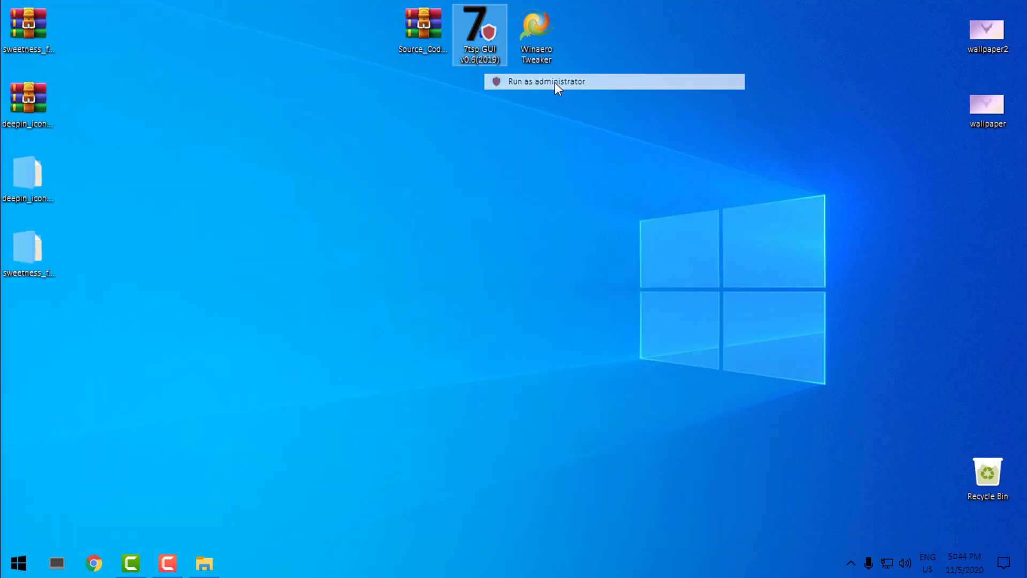
{"action": "left_click", "coordinate": [555, 82]}
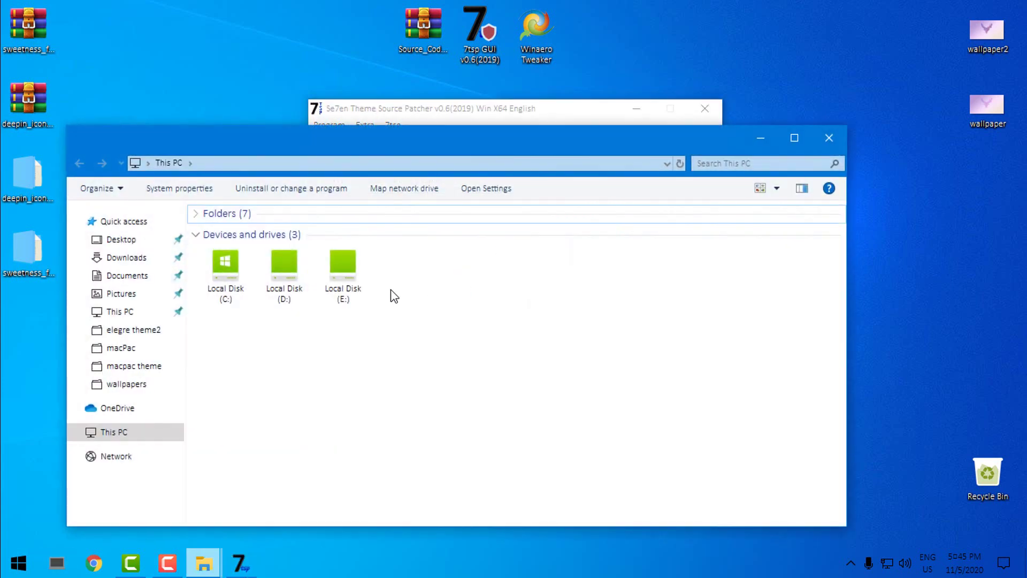
Examine the drive icons in the This PC window and close it to return to the patcher
{"action": "left_click_drag", "start_coordinate": [376, 366], "coordinate": [246, 307]}
{"action": "left_click_drag", "start_coordinate": [544, 151], "coordinate": [614, 153]}
{"action": "left_click_drag", "start_coordinate": [535, 333], "coordinate": [412, 356]}
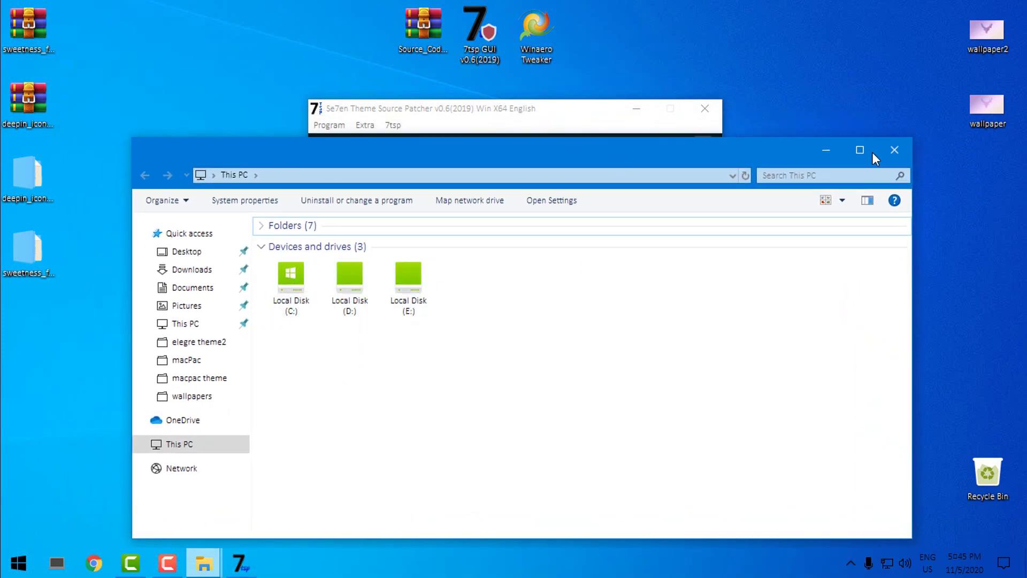
{"action": "left_click", "coordinate": [883, 152]}
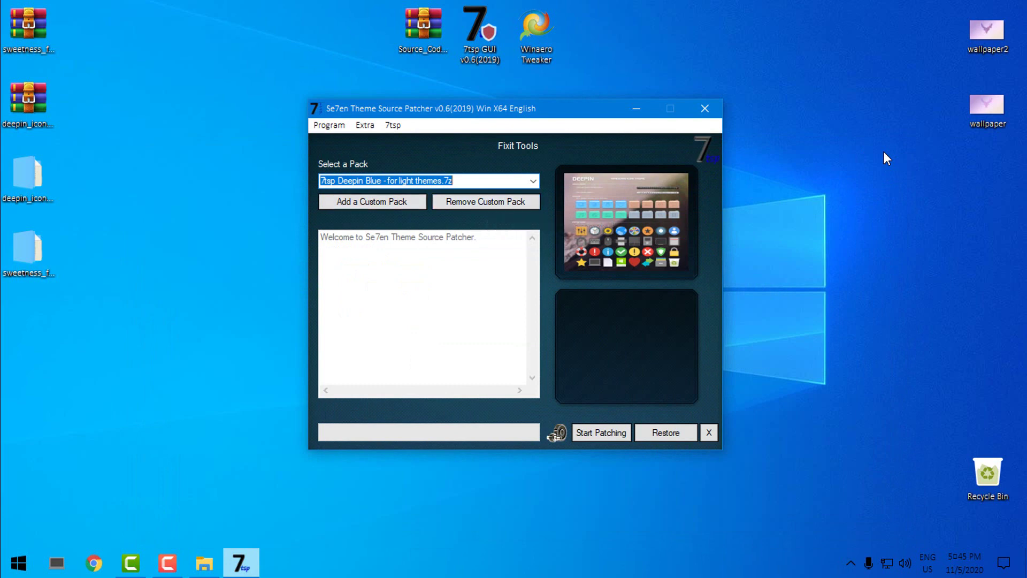
Start adding a custom pack and browse from the Desktop to the Sweetness for Windows 10 UPDATE 3 folder
{"action": "key", "text": "Tab"}
{"action": "key", "text": "Return"}
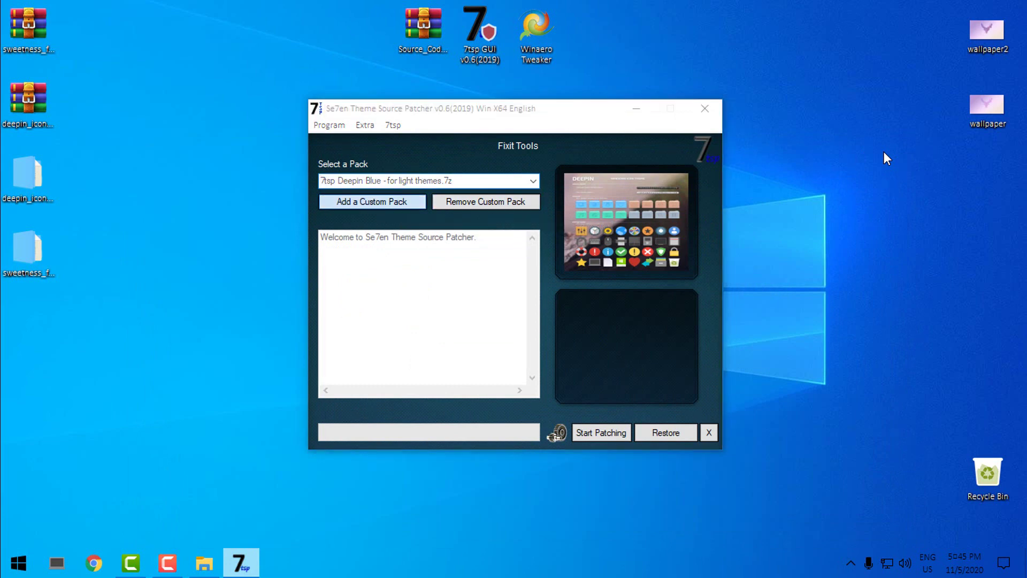
{"action": "key", "text": "Tab"}
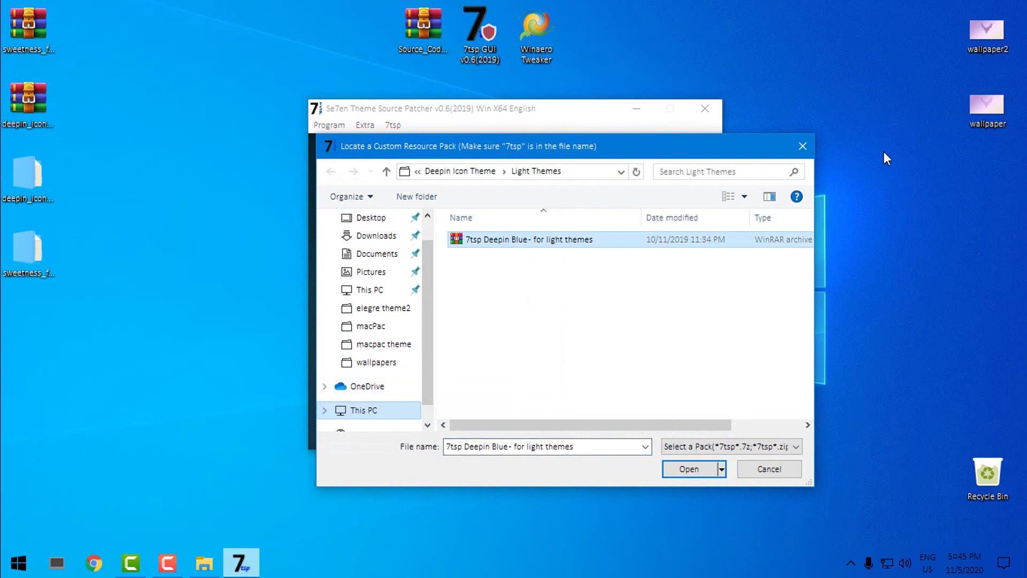
{"action": "key", "text": "Return"}
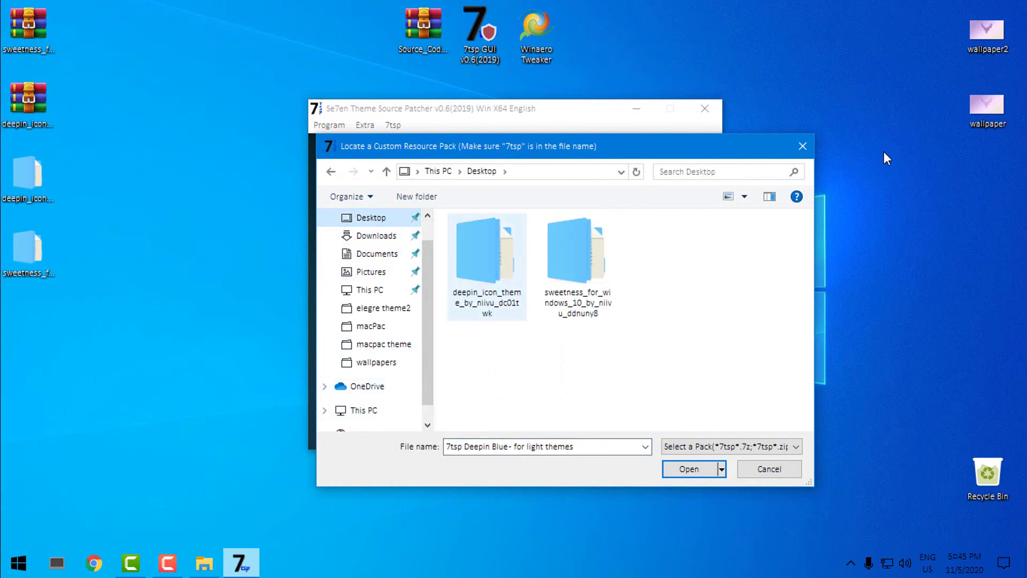
{"action": "key", "text": "Right"}
{"action": "key", "text": "Return"}
{"action": "key", "text": "Return"}
{"action": "key", "text": "Down"}
{"action": "key", "text": "Down"}
{"action": "key", "text": "Down"}
{"action": "key", "text": "Down"}
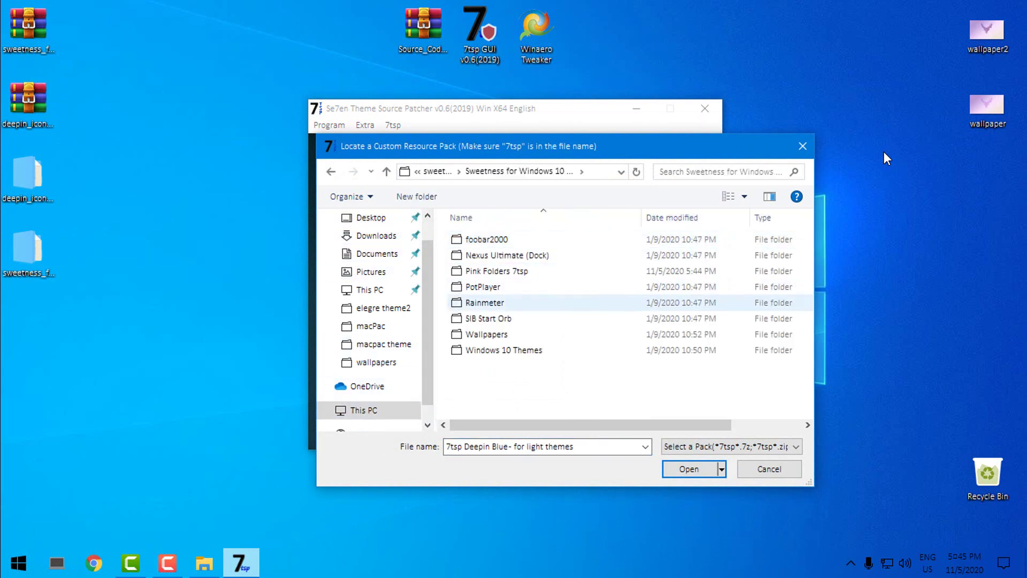
Add the 7tsp pink folders pack from the Pink Folders 7tsp folder, allowing the existing pack to be overwritten
{"action": "key", "text": "Up"}
{"action": "key", "text": "Up"}
{"action": "key", "text": "Return"}
{"action": "key", "text": "Down"}
{"action": "key", "text": "Return"}
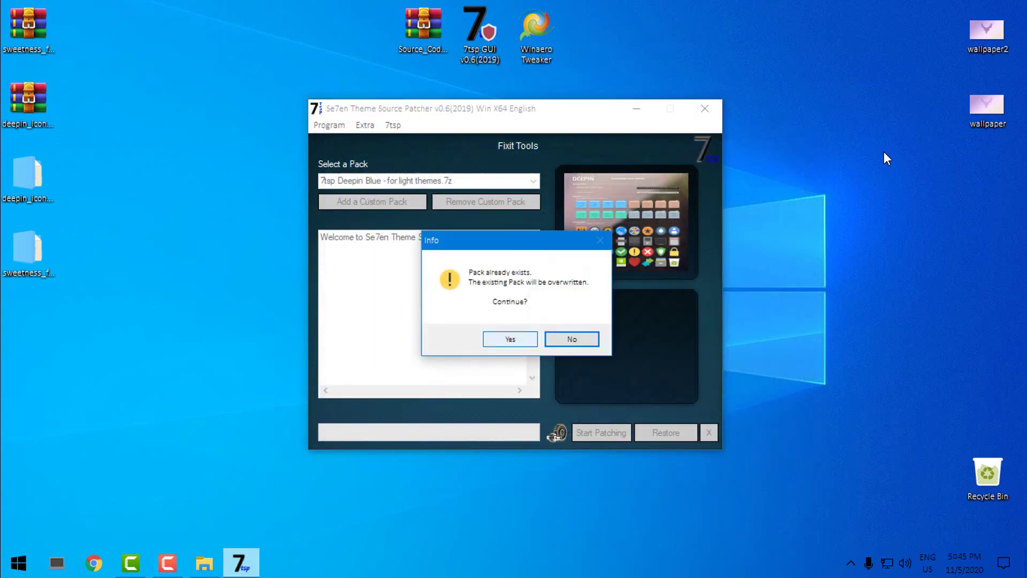
{"action": "key", "text": "Return"}
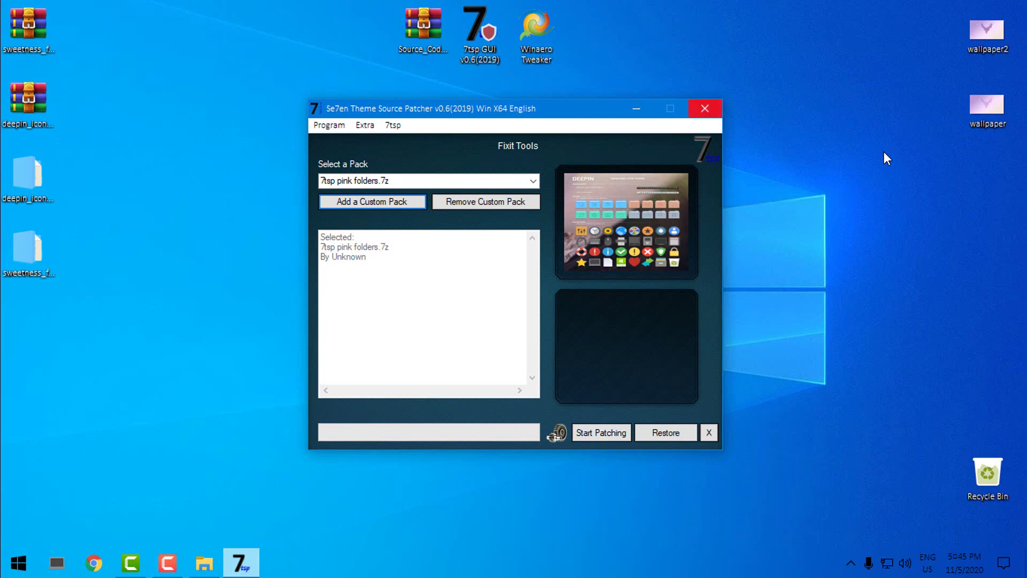
Close Se7en Theme Source Patcher and refresh the desktop
{"action": "left_click", "coordinate": [705, 108]}
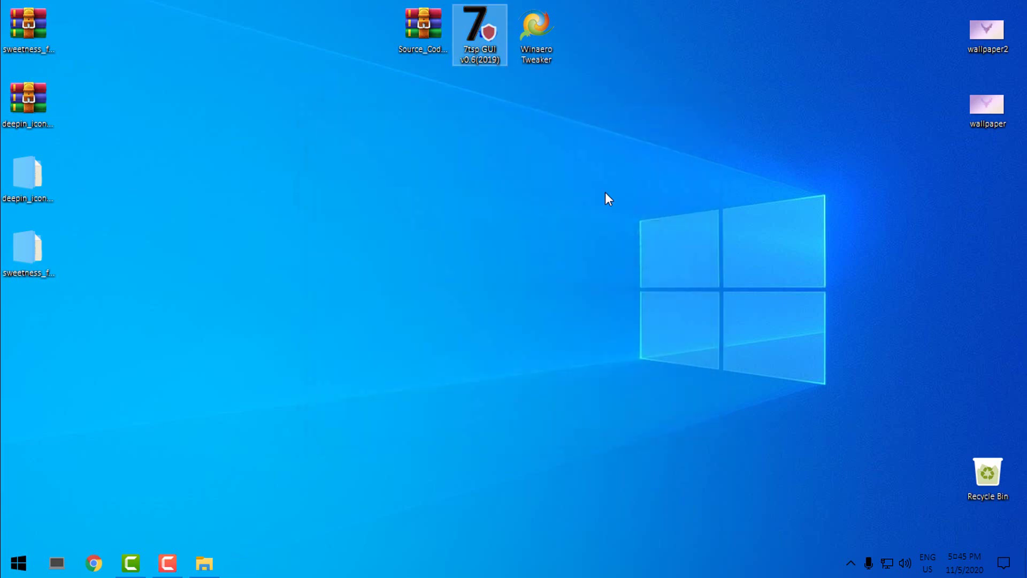
{"action": "right_click", "coordinate": [304, 189]}
{"action": "left_click", "coordinate": [330, 231]}
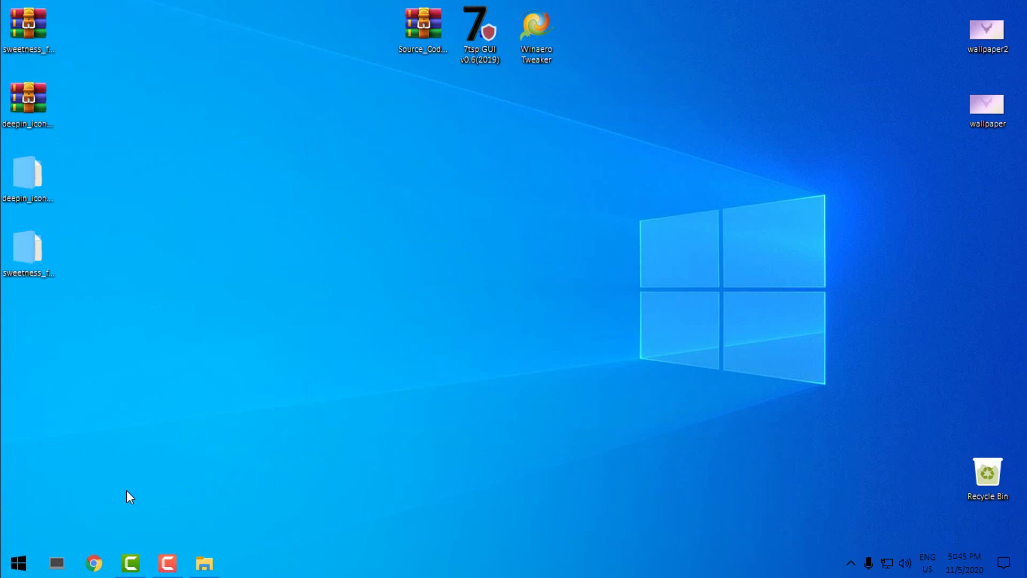
Install the Sweetness_1 Rainmeter skin from the Rainmeter folder of Sweetness for Windows 10 UPDATE 3
{"action": "left_click", "coordinate": [205, 563]}
{"action": "left_click", "coordinate": [13, 31]}
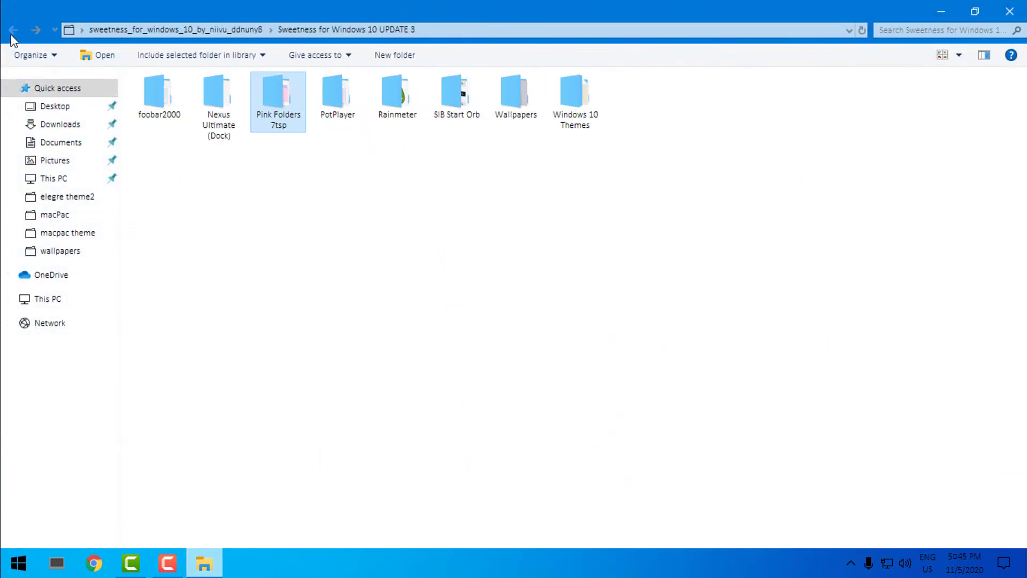
{"action": "left_click", "coordinate": [396, 115]}
{"action": "double_click", "coordinate": [397, 115]}
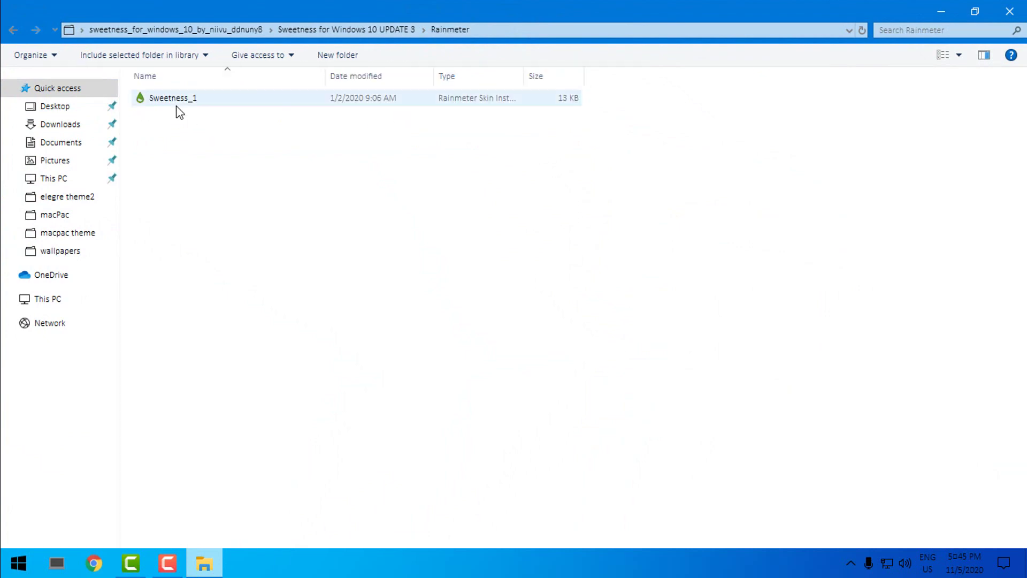
{"action": "double_click", "coordinate": [177, 100]}
{"action": "left_click", "coordinate": [569, 398]}
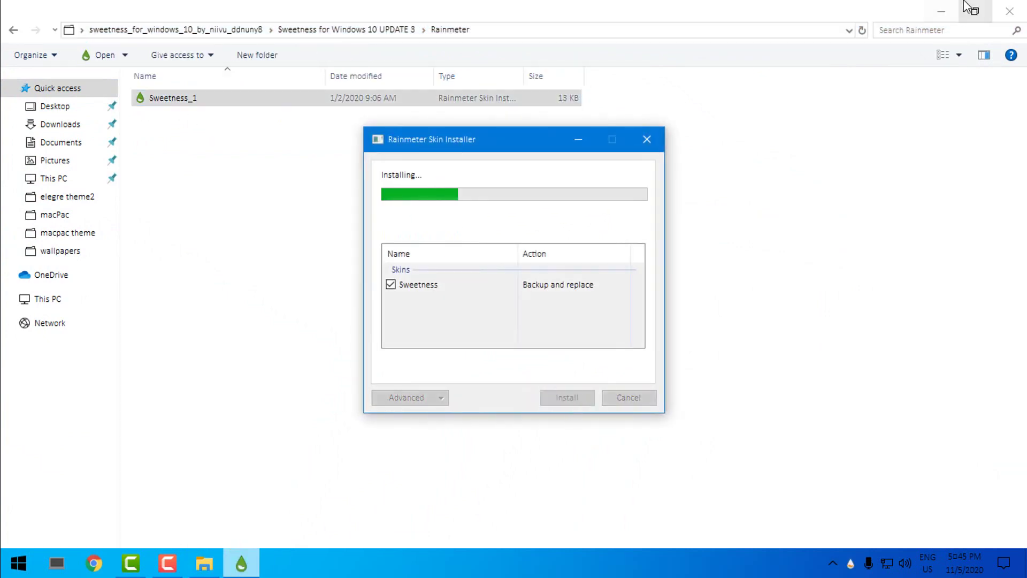
Look through the SIB Start Orb and Wallpapers folders of the Sweetness pack and return to its main folder
{"action": "left_click", "coordinate": [14, 31]}
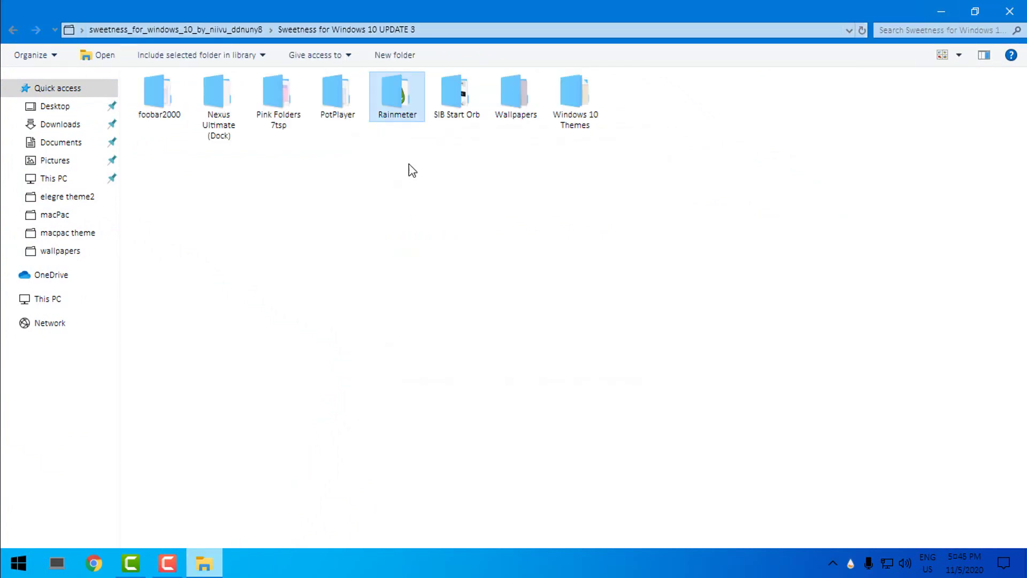
{"action": "double_click", "coordinate": [461, 115]}
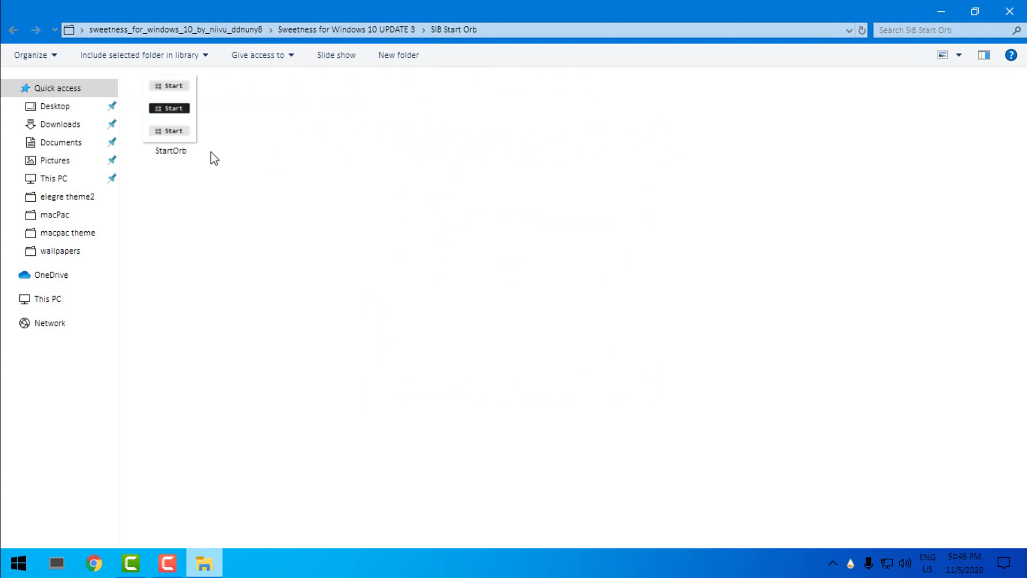
{"action": "left_click", "coordinate": [13, 30]}
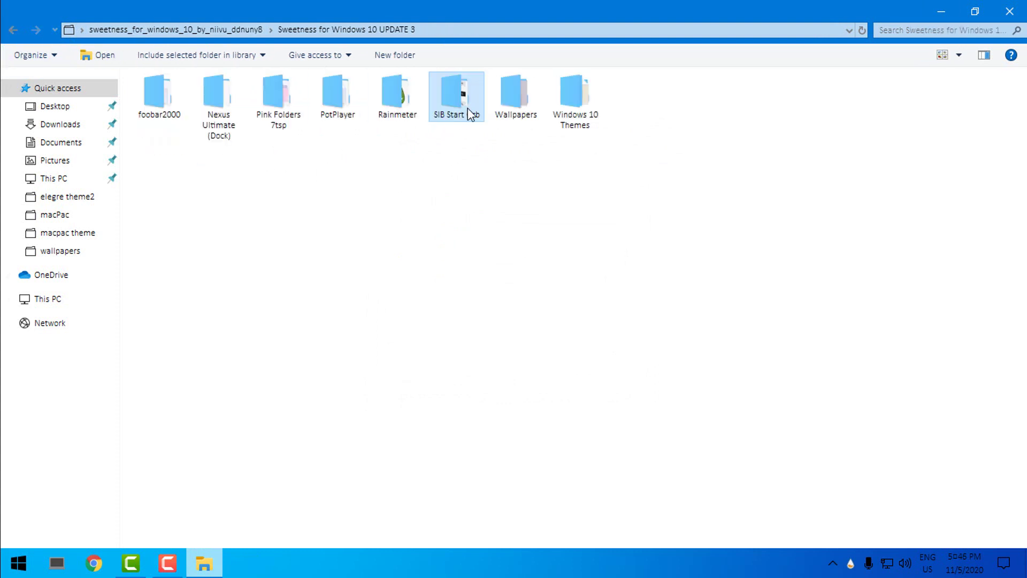
{"action": "double_click", "coordinate": [504, 111]}
{"action": "left_click", "coordinate": [11, 29]}
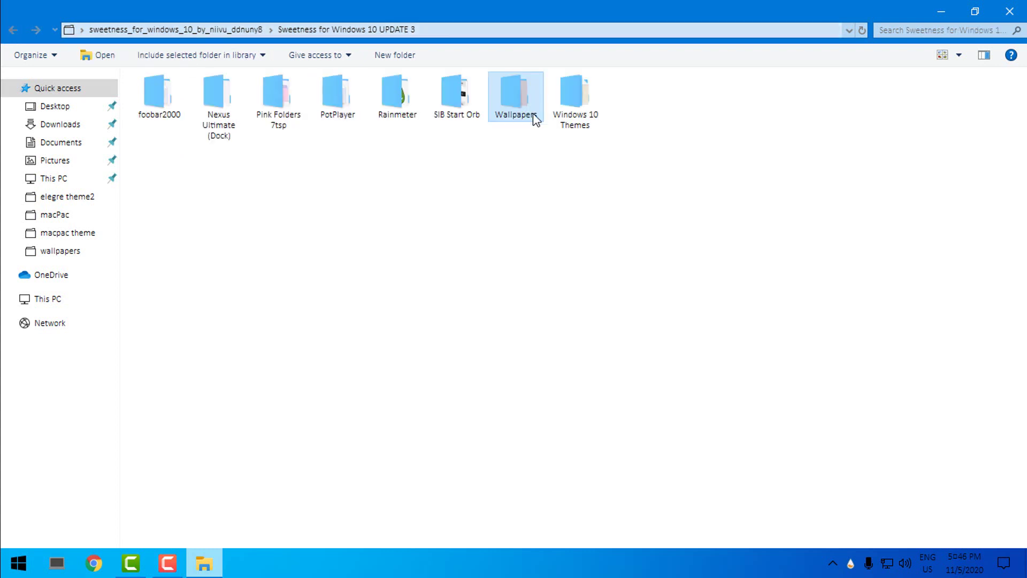
Open the Windows 10 Themes folder of the Sweetness pack and review its Floating Taskbar and Regular Taskbar variants
{"action": "left_click", "coordinate": [588, 106]}
{"action": "double_click", "coordinate": [589, 106]}
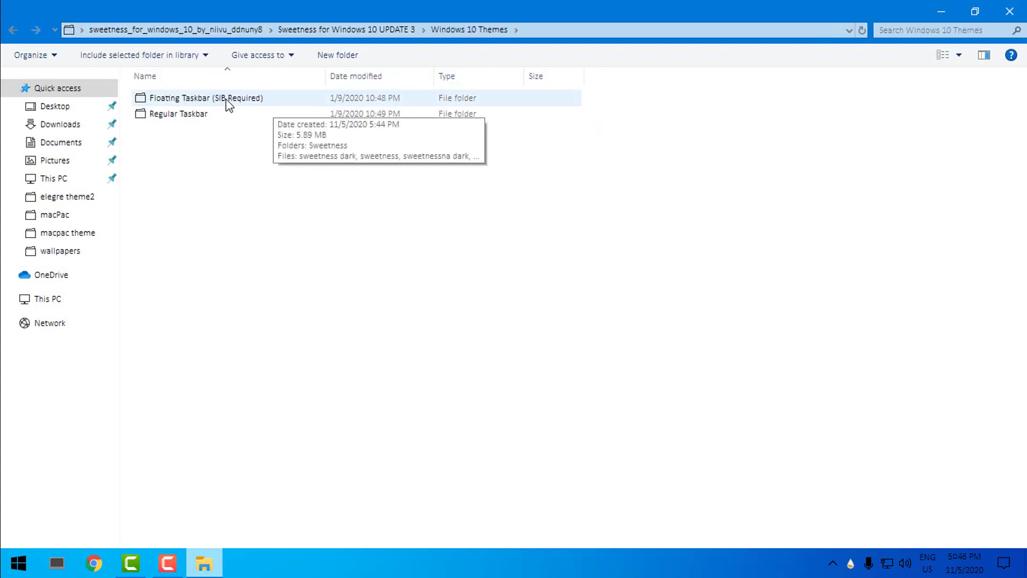
{"action": "left_click", "coordinate": [207, 117]}
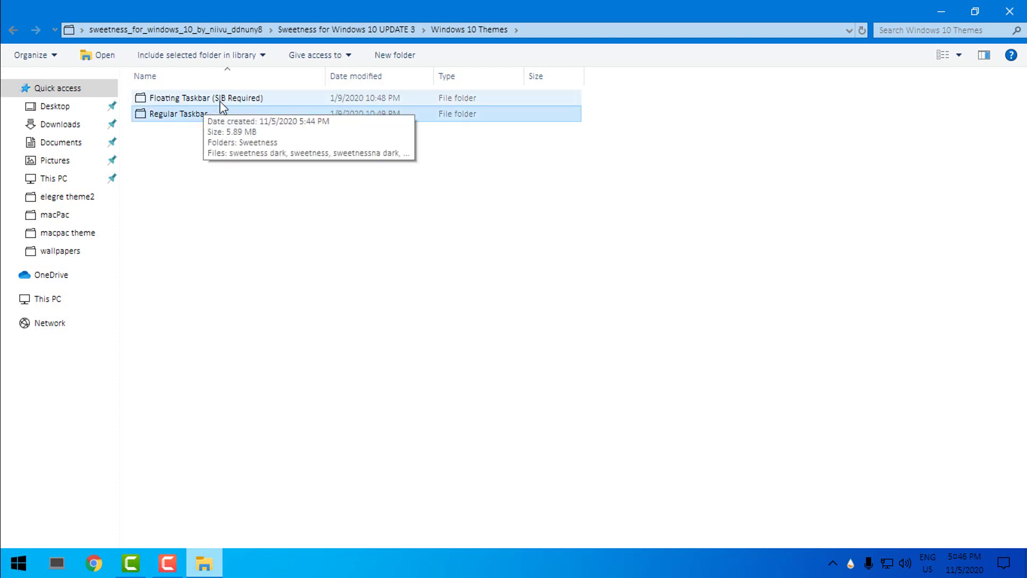
{"action": "left_click", "coordinate": [248, 100]}
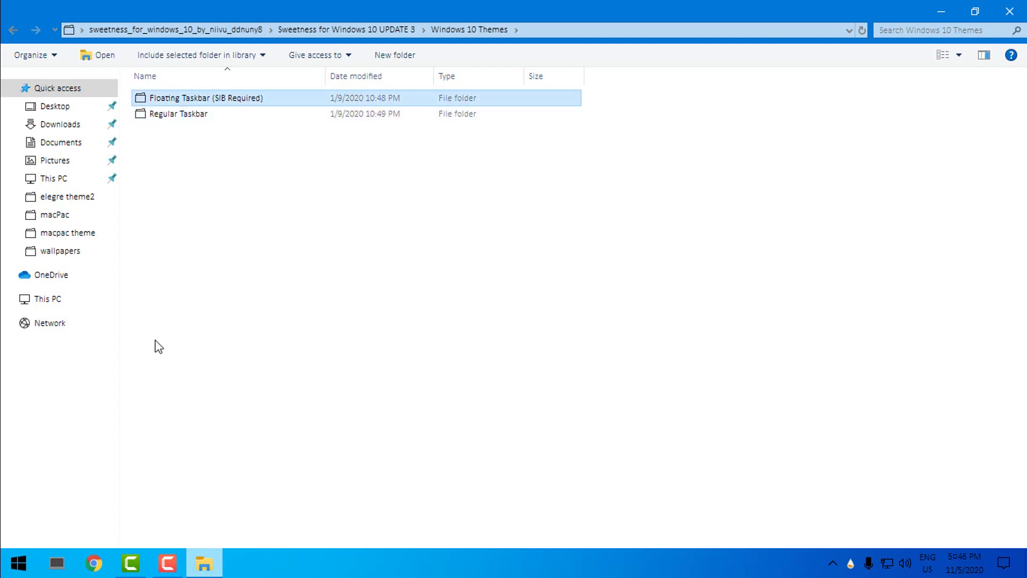
{"action": "left_click", "coordinate": [18, 562]}
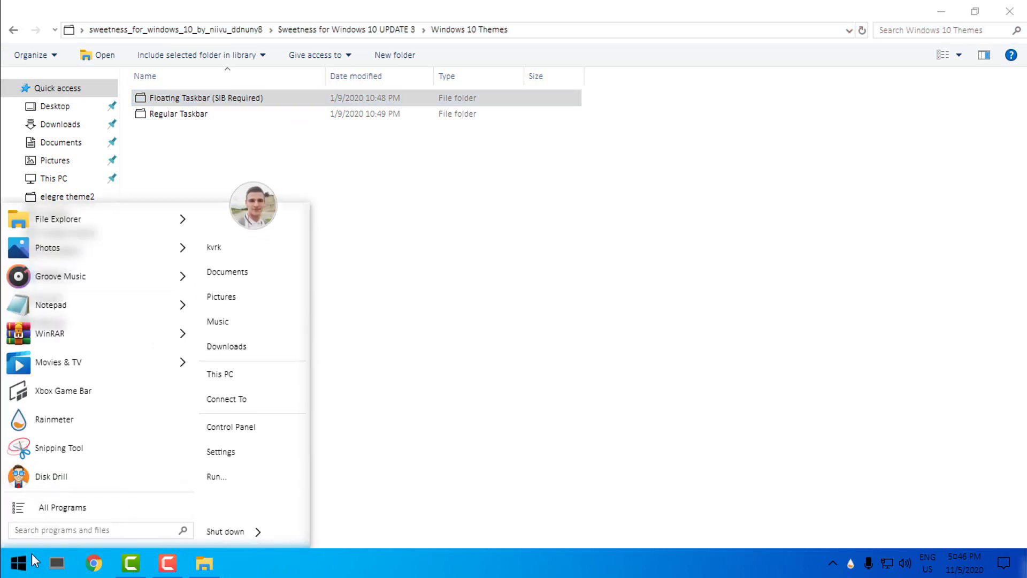
{"action": "left_click", "coordinate": [22, 560]}
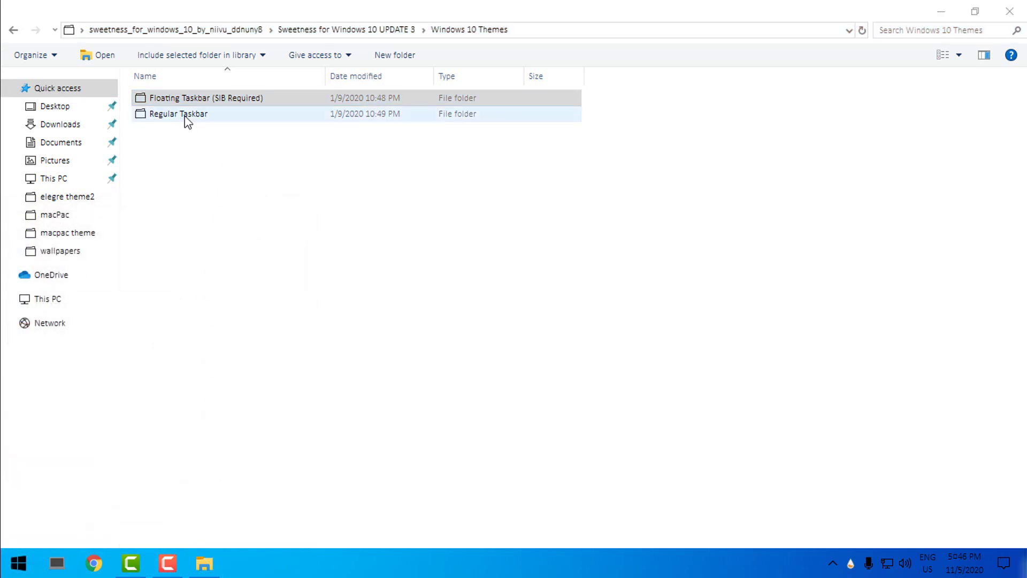
Copy the Sweetness folder and all four theme files from the Regular Taskbar folder
{"action": "double_click", "coordinate": [188, 121]}
{"action": "left_click_drag", "start_coordinate": [168, 191], "coordinate": [222, 97]}
{"action": "right_click", "coordinate": [223, 98]}
{"action": "left_click", "coordinate": [255, 332]}
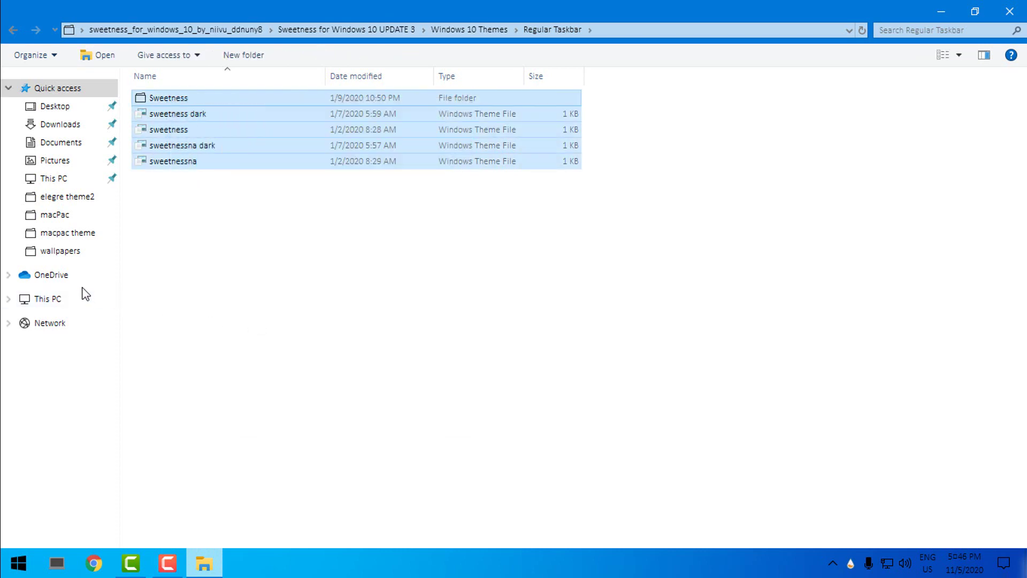
Go to the Themes folder under Windows\Resources on Local Disk (C:)
{"action": "left_click", "coordinate": [59, 300]}
{"action": "double_click", "coordinate": [177, 157]}
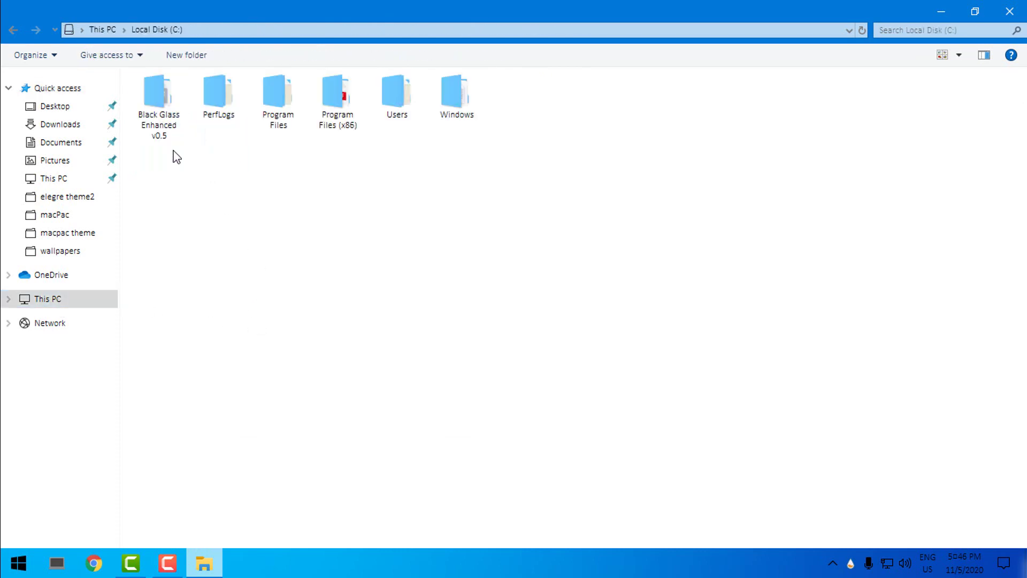
{"action": "left_click", "coordinate": [450, 106]}
{"action": "double_click", "coordinate": [450, 106]}
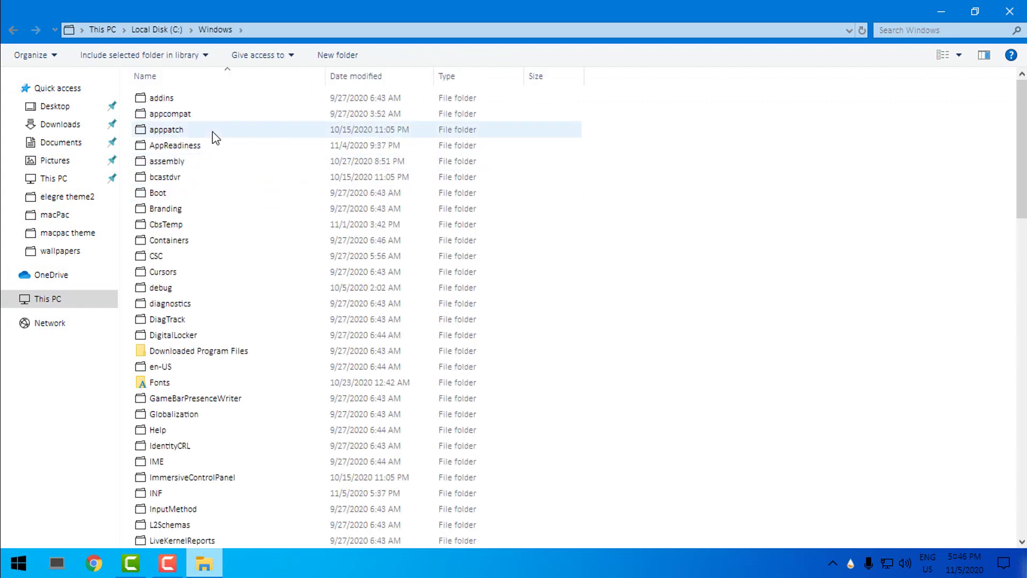
{"action": "scroll", "coordinate": [215, 138], "scroll_direction": "down", "scroll_amount": 14}
{"action": "left_click", "coordinate": [215, 140]}
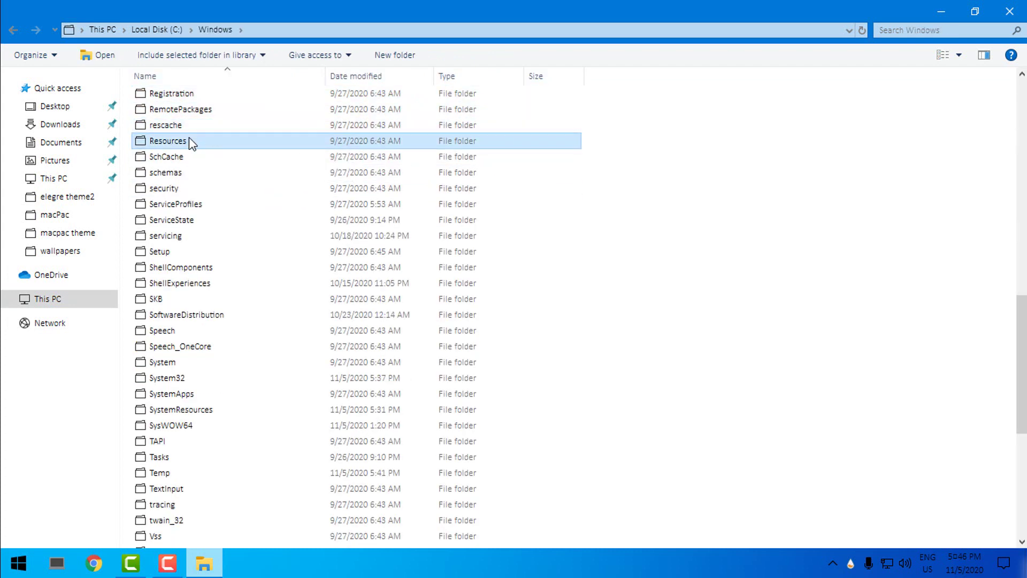
{"action": "double_click", "coordinate": [188, 138]}
{"action": "left_click", "coordinate": [179, 115]}
{"action": "double_click", "coordinate": [265, 118]}
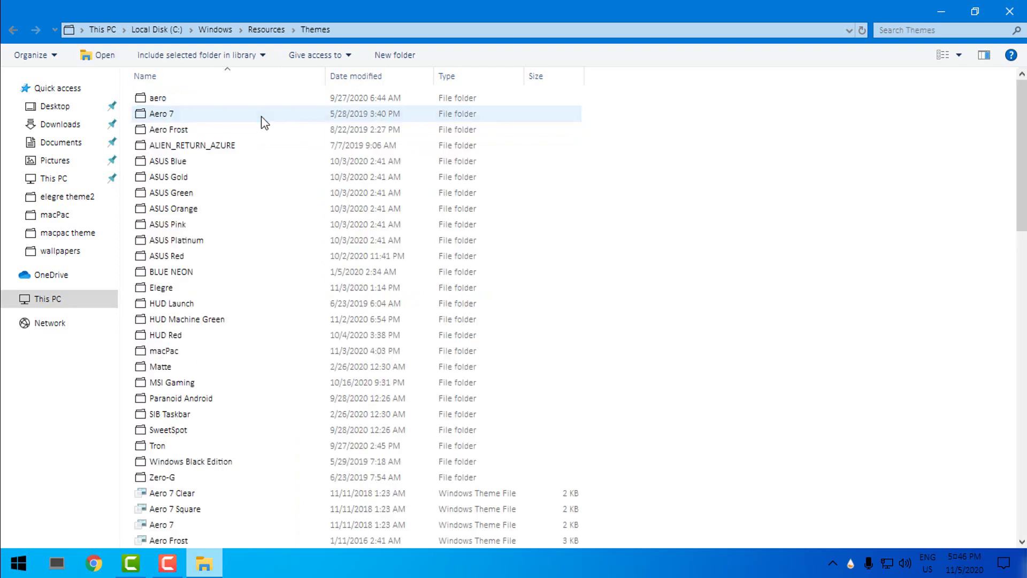
Paste the copied theme files into the Themes folder, granting administrator permission for all current items, and close the window
{"action": "right_click", "coordinate": [627, 191]}
{"action": "left_click", "coordinate": [664, 292]}
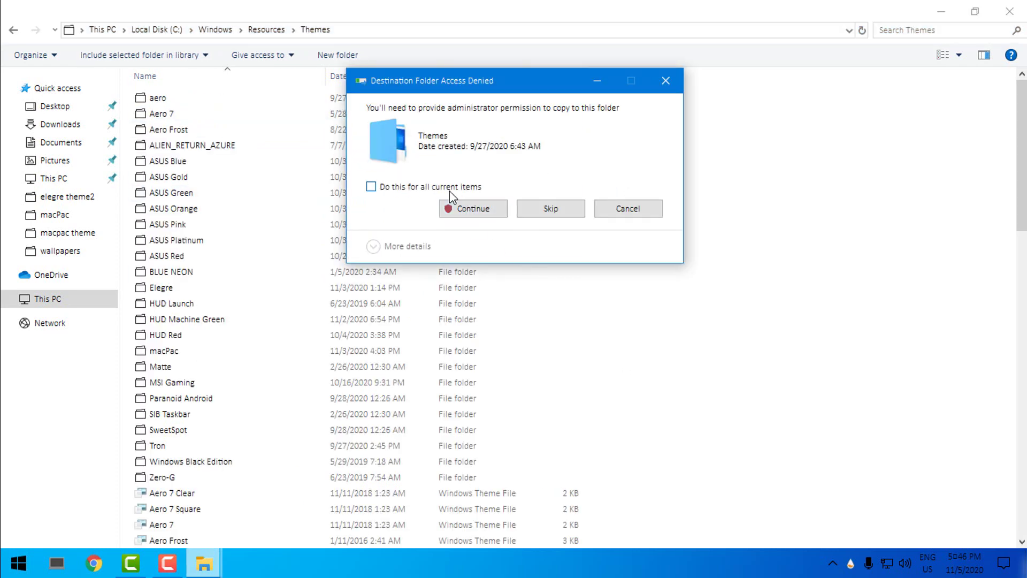
{"action": "left_click", "coordinate": [371, 186]}
{"action": "left_click", "coordinate": [417, 208]}
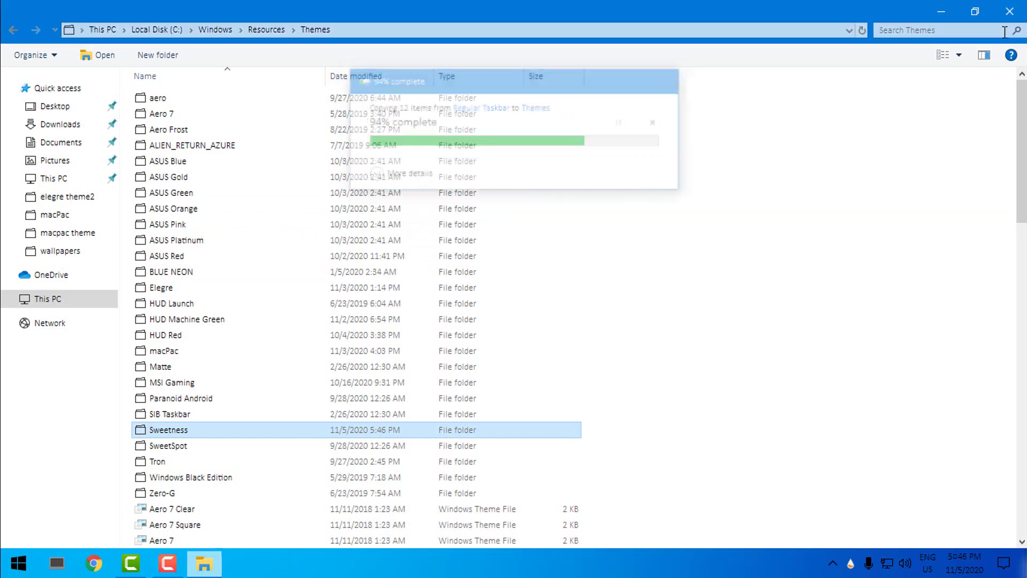
{"action": "left_click", "coordinate": [1010, 16]}
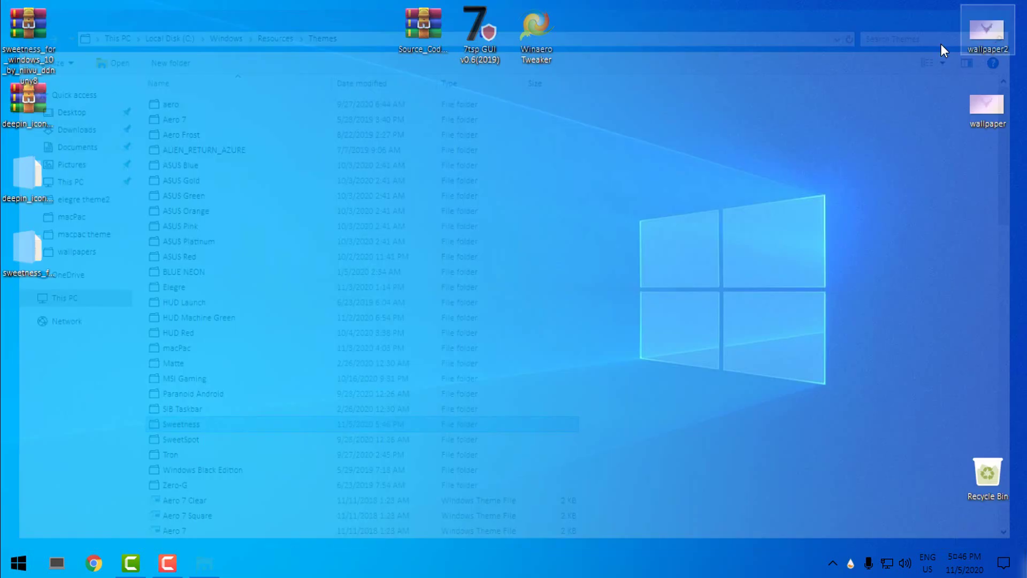
Apply the sweetness theme in the Personalization settings, close Settings and refresh the desktop
{"action": "right_click", "coordinate": [537, 152]}
{"action": "left_click", "coordinate": [586, 308]}
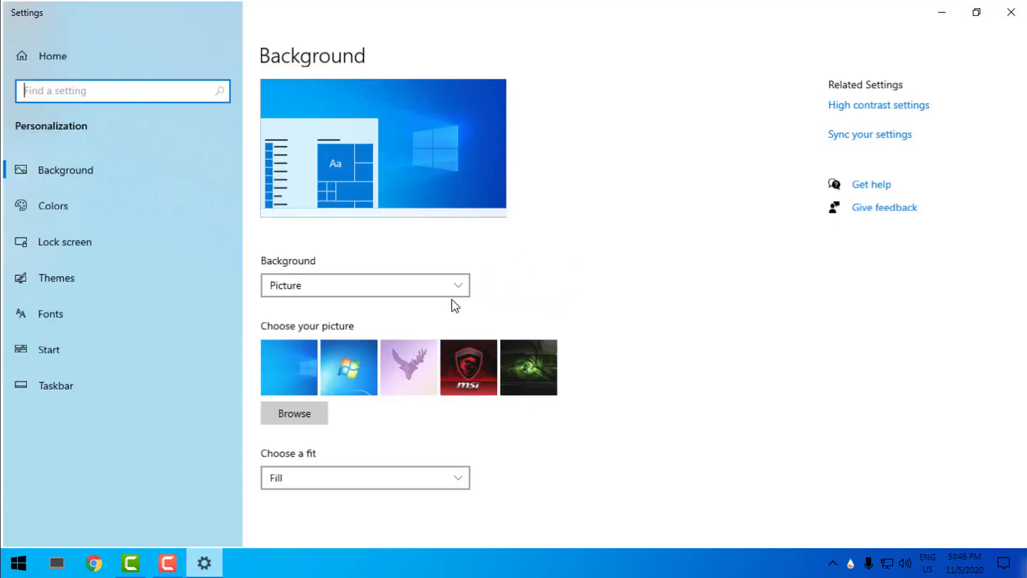
{"action": "left_click", "coordinate": [66, 289]}
{"action": "scroll", "coordinate": [627, 351], "scroll_direction": "down", "scroll_amount": 20}
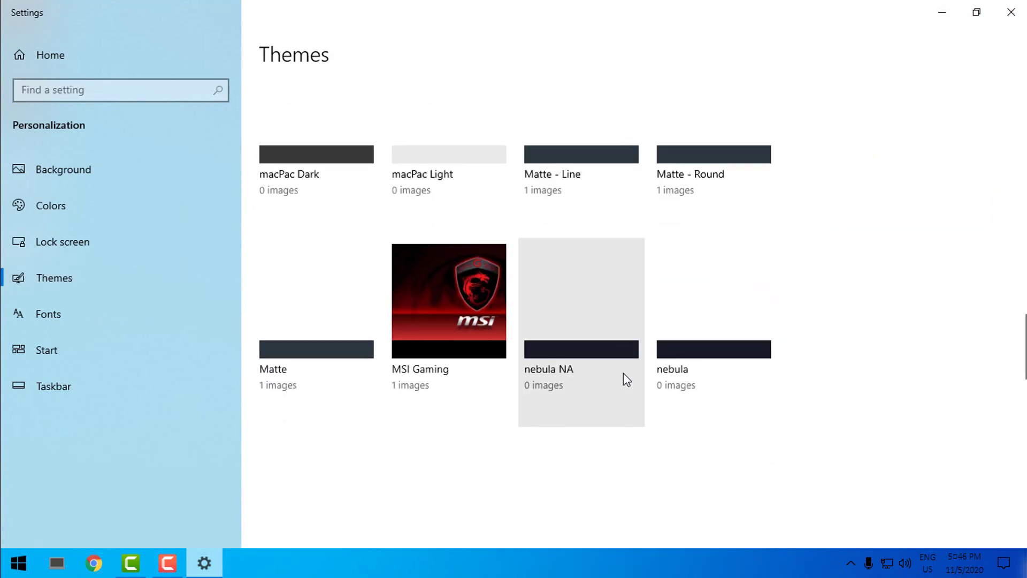
{"action": "scroll", "coordinate": [810, 356], "scroll_direction": "down", "scroll_amount": 5}
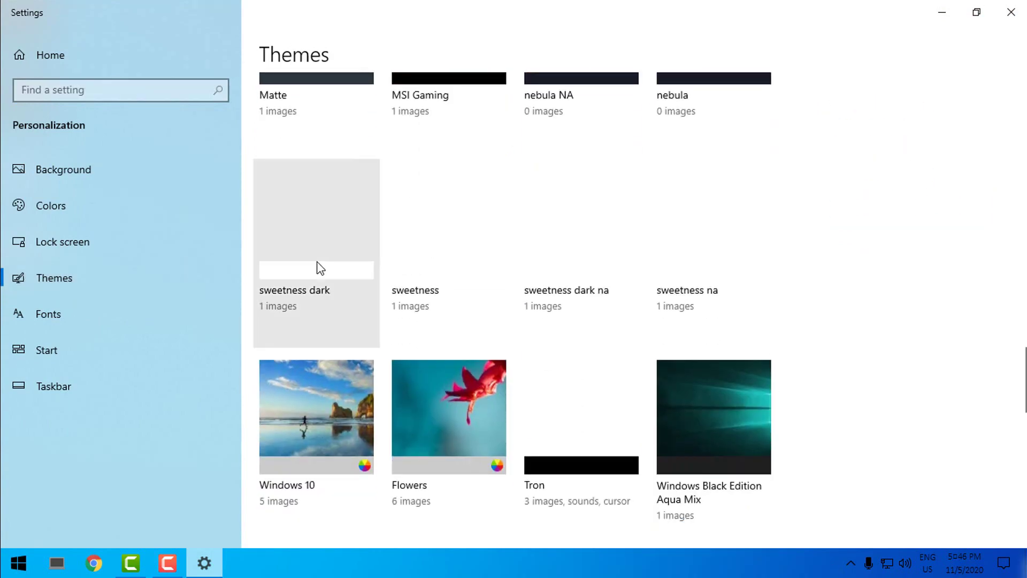
{"action": "left_click", "coordinate": [460, 314]}
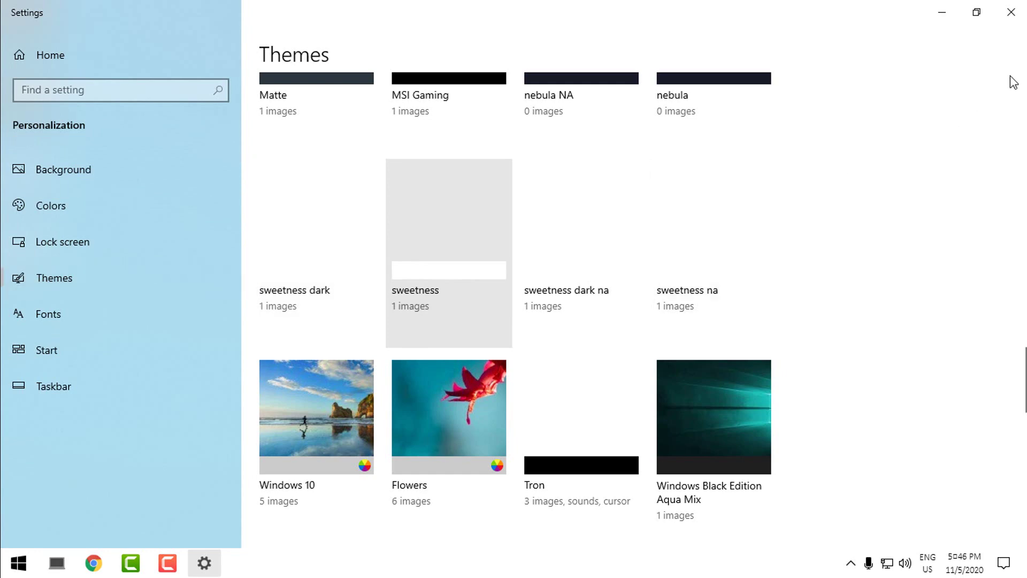
{"action": "left_click", "coordinate": [1024, 15]}
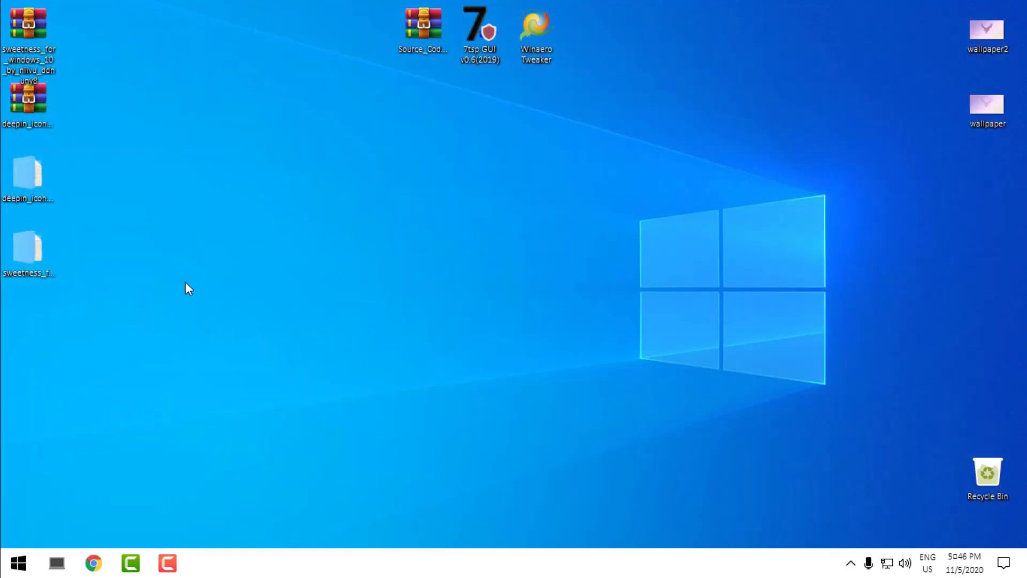
{"action": "right_click", "coordinate": [226, 194]}
{"action": "left_click", "coordinate": [252, 236]}
Apply the sweetness visual style in the StartIsBack appearance settings and check the Start menu
{"action": "left_click", "coordinate": [17, 566]}
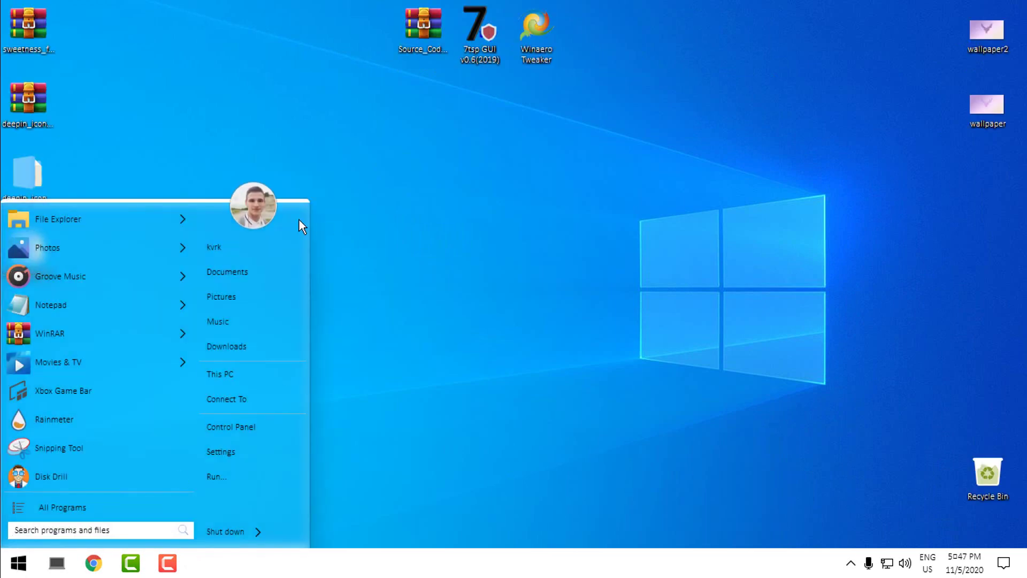
{"action": "right_click", "coordinate": [300, 220]}
{"action": "left_click", "coordinate": [321, 231]}
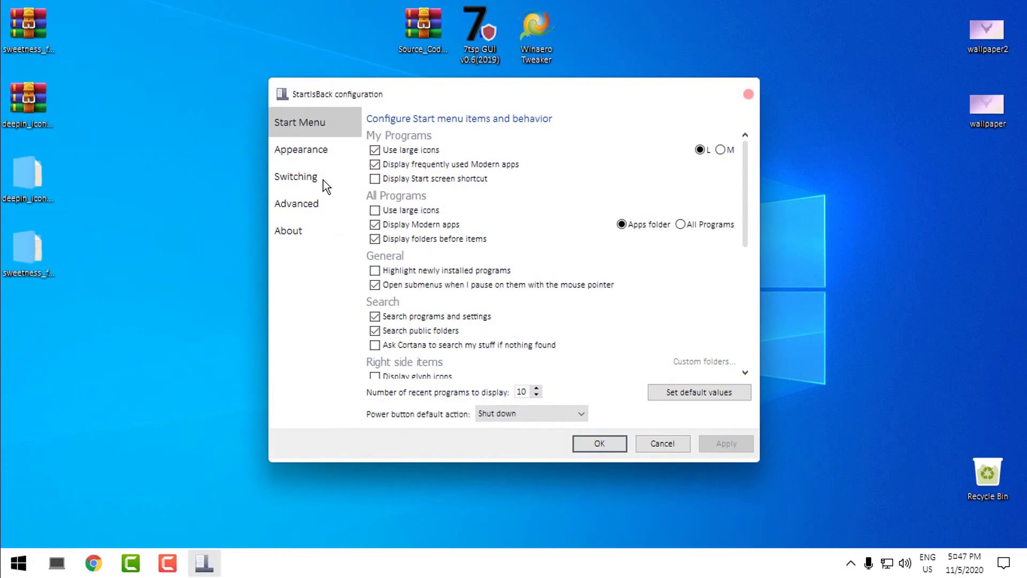
{"action": "left_click", "coordinate": [321, 155]}
{"action": "left_click", "coordinate": [438, 210]}
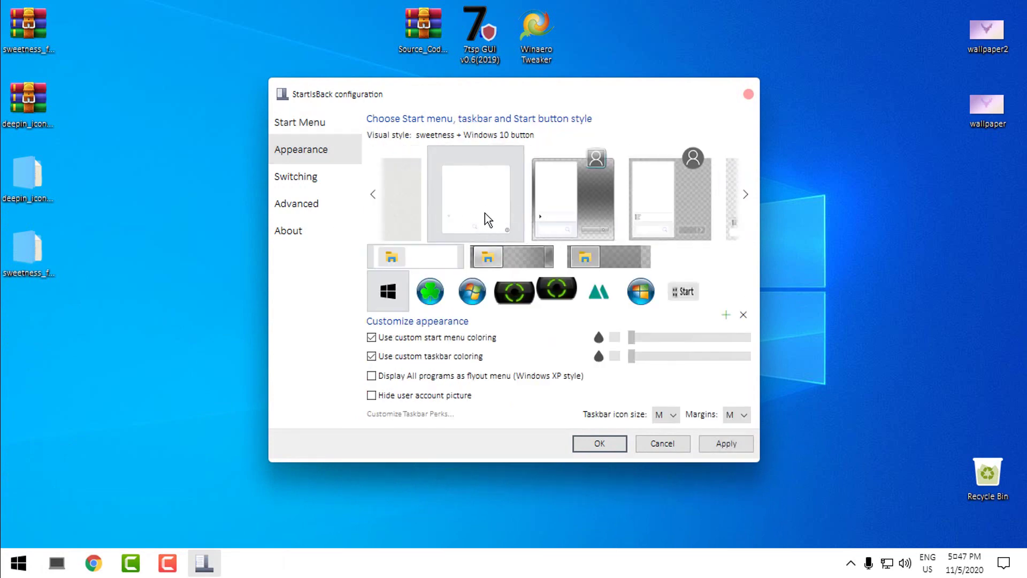
{"action": "left_click", "coordinate": [723, 442]}
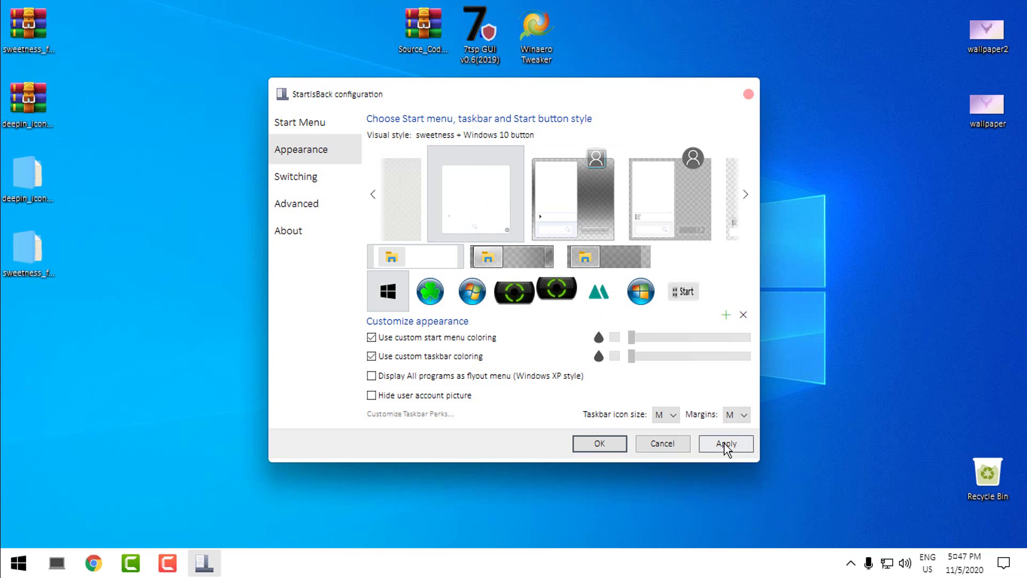
{"action": "left_click", "coordinate": [19, 562]}
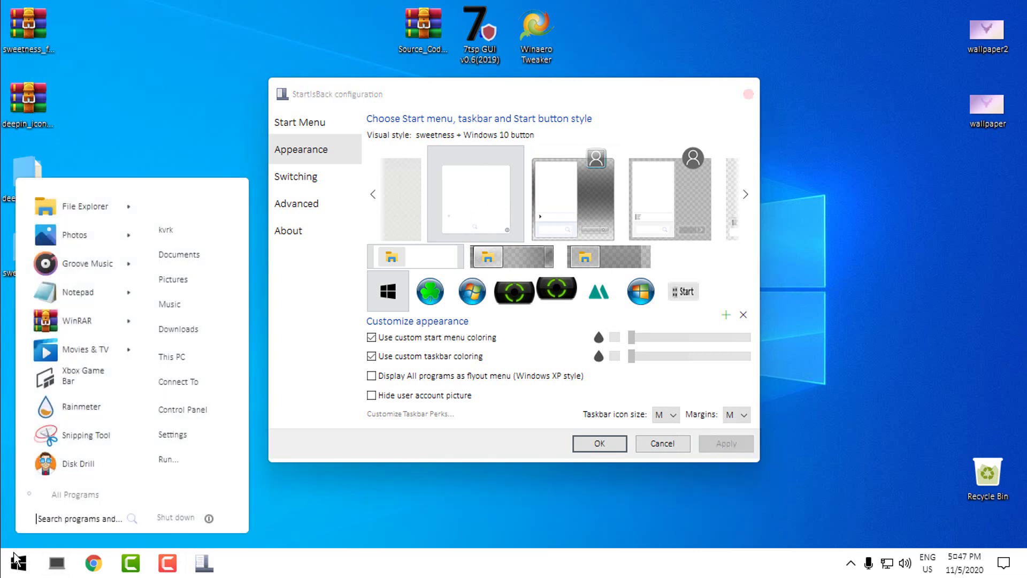
{"action": "left_click", "coordinate": [17, 564]}
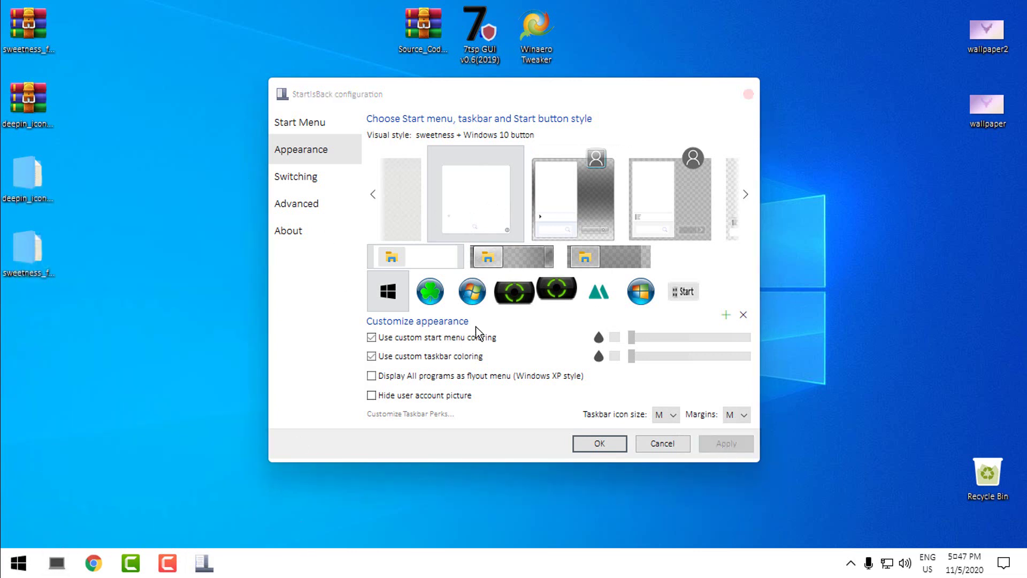
Add StartOrb from the pack's SIB Start Orb folder as the custom Start button and apply it
{"action": "left_click", "coordinate": [722, 301]}
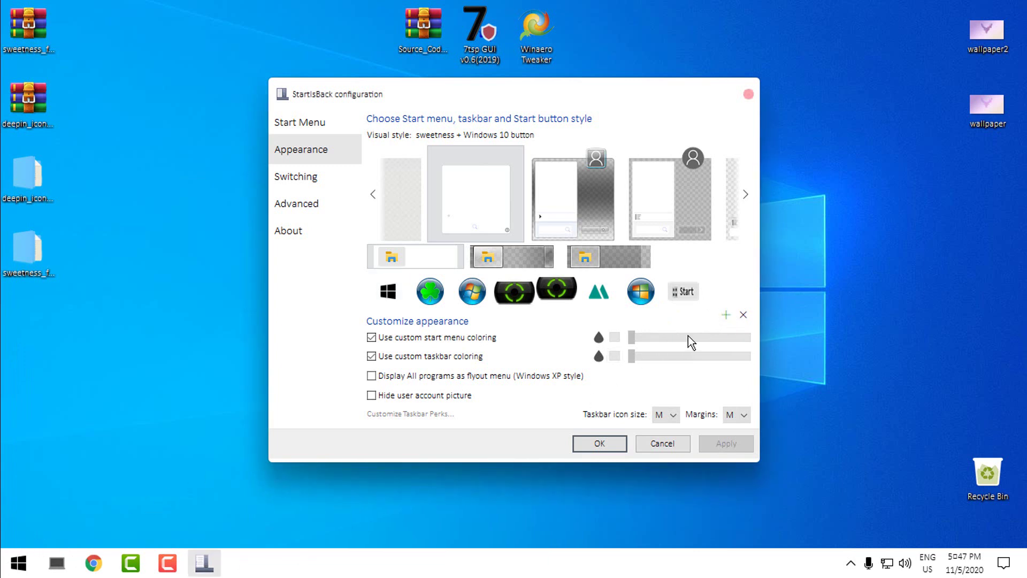
{"action": "left_click", "coordinate": [726, 315]}
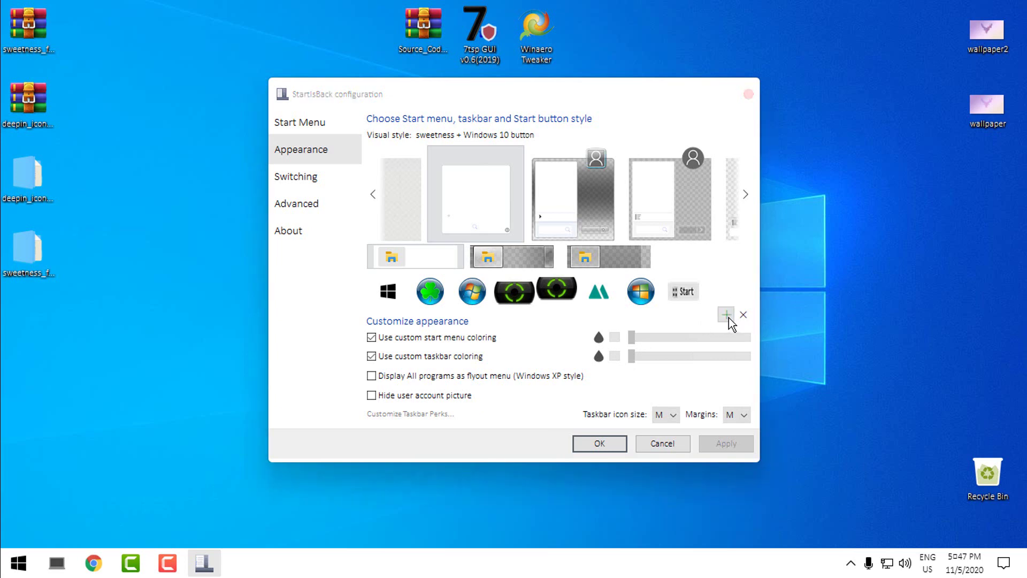
{"action": "left_click", "coordinate": [431, 143]}
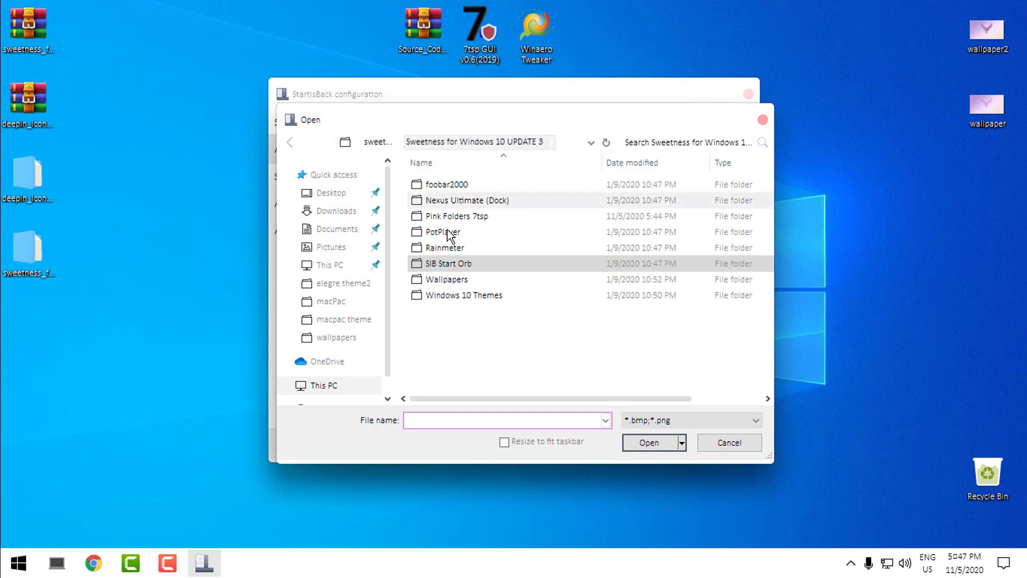
{"action": "left_click", "coordinate": [343, 193]}
{"action": "double_click", "coordinate": [538, 224]}
{"action": "double_click", "coordinate": [442, 185]}
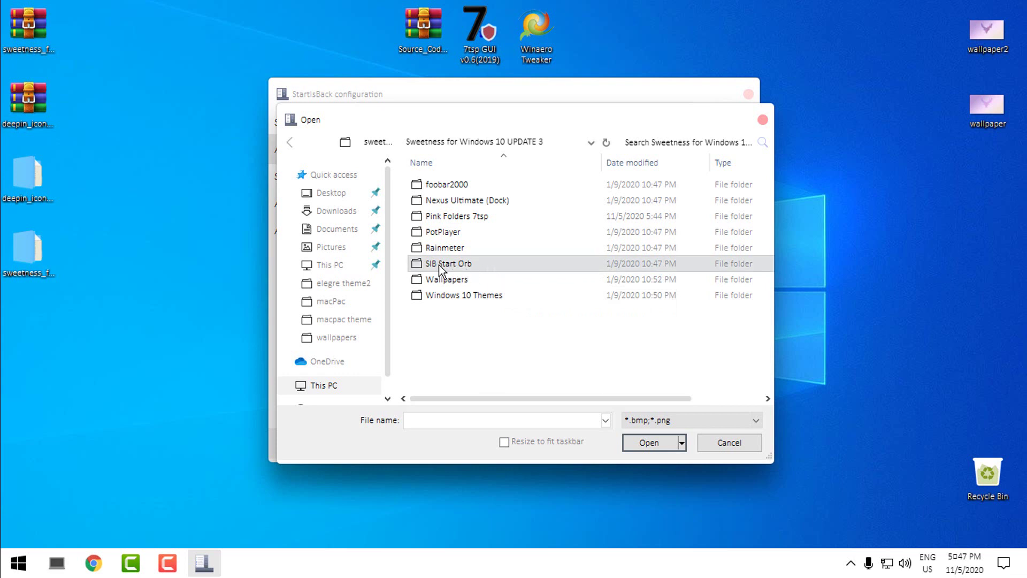
{"action": "double_click", "coordinate": [462, 266]}
{"action": "left_click", "coordinate": [450, 222]}
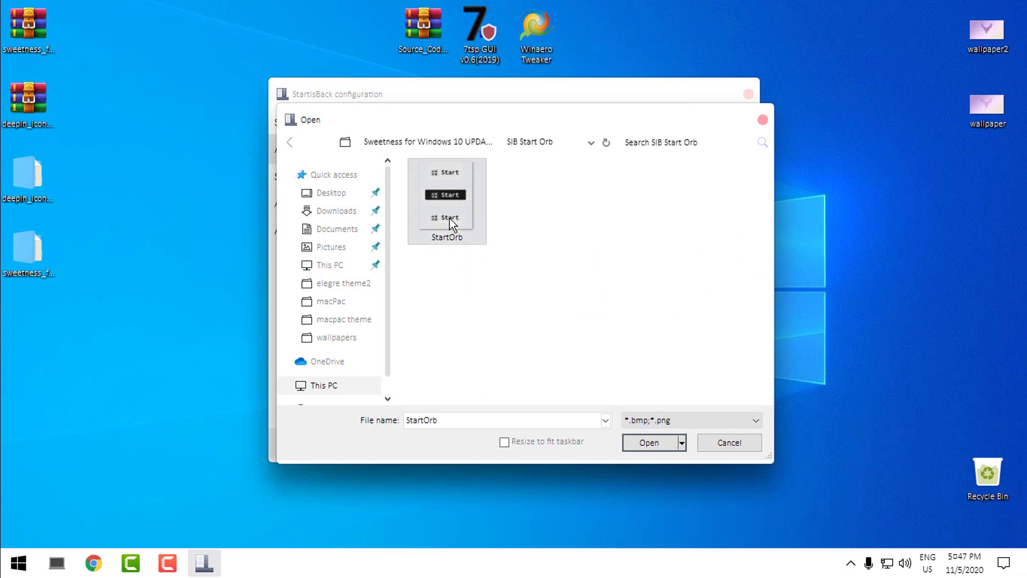
{"action": "left_click", "coordinate": [648, 437]}
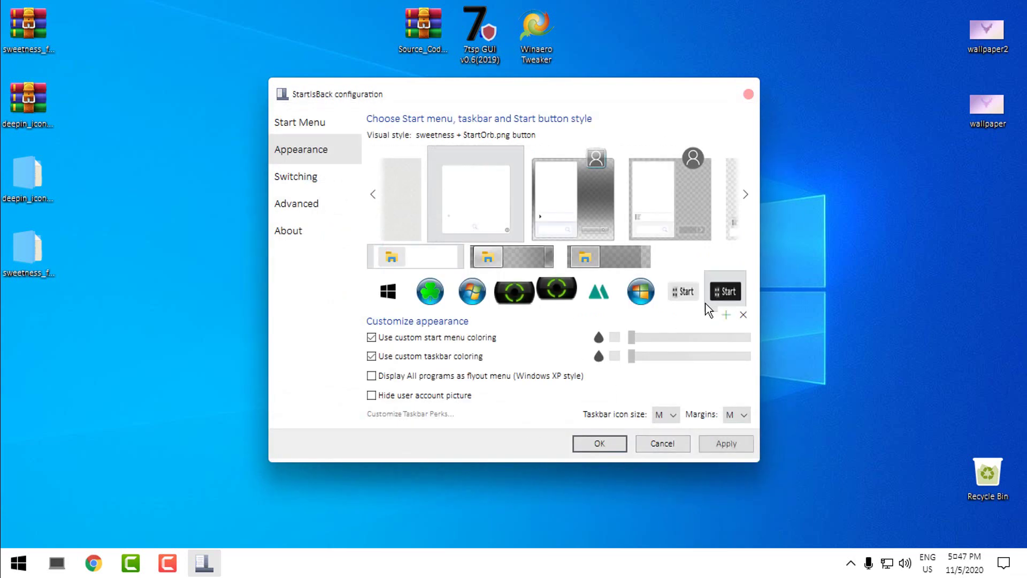
{"action": "left_click", "coordinate": [724, 438]}
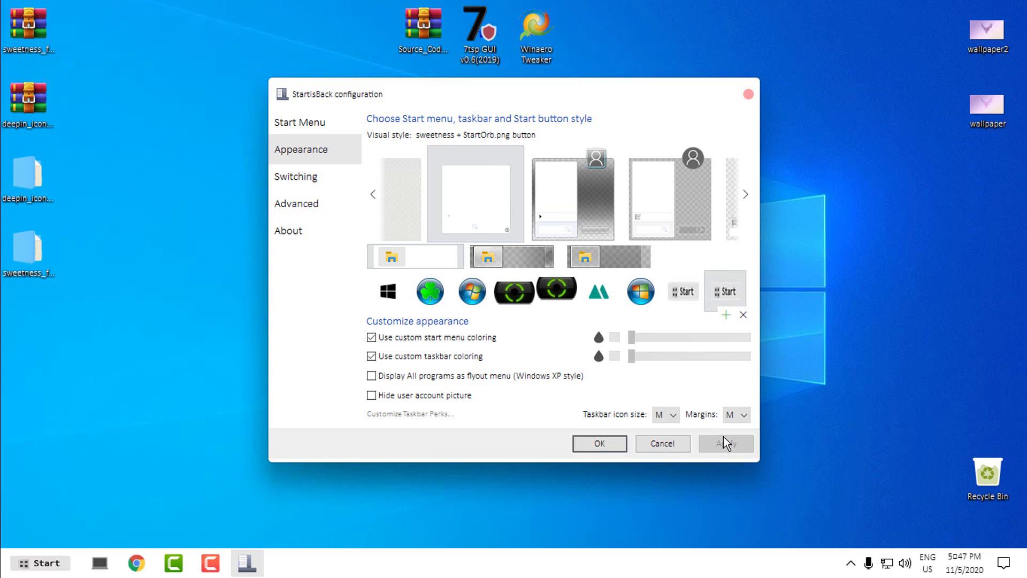
Try the new Start button, then accept and close the StartIsBack configuration
{"action": "left_click", "coordinate": [25, 564]}
{"action": "left_click", "coordinate": [25, 565]}
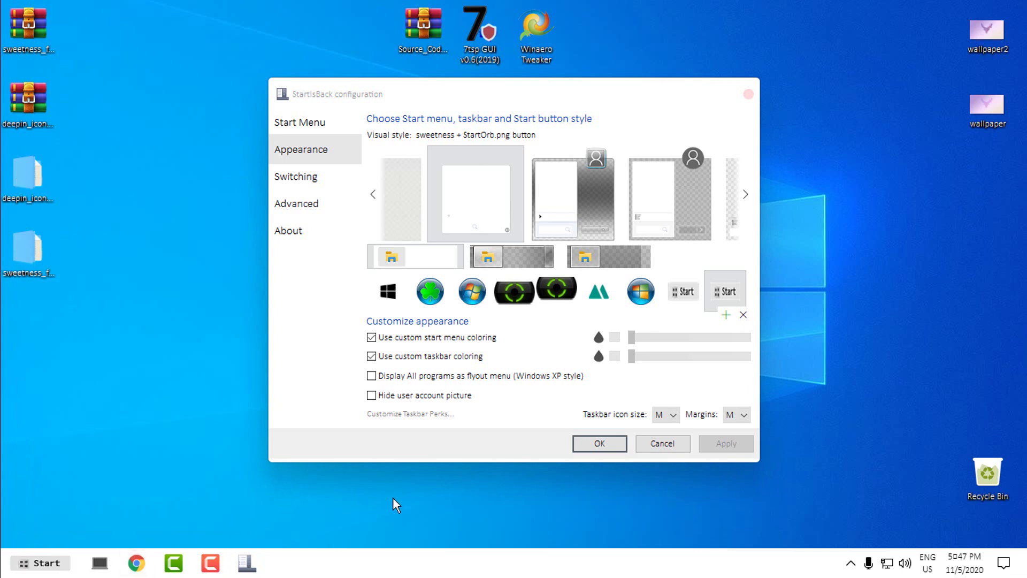
{"action": "left_click", "coordinate": [600, 443]}
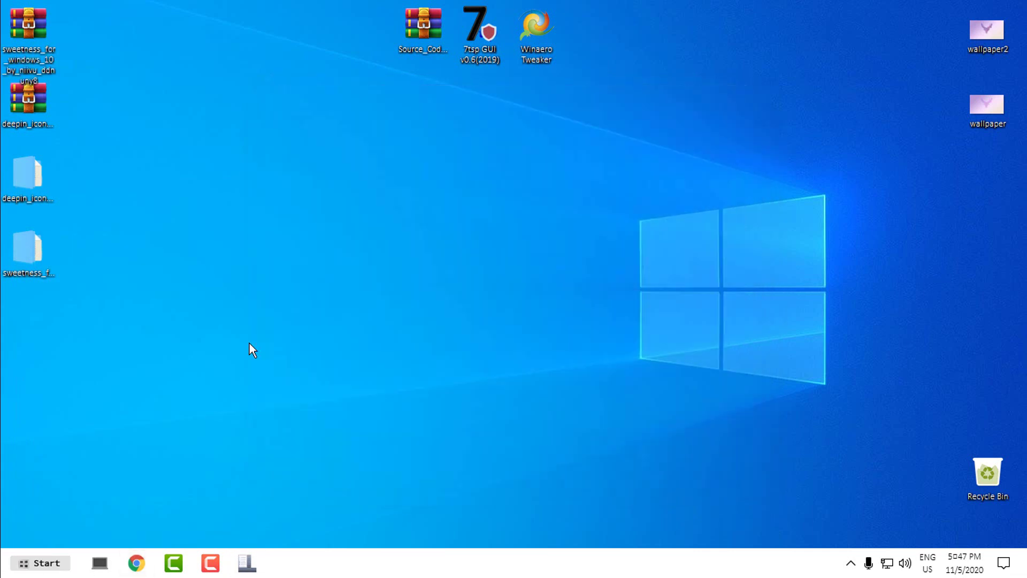
Open This PC to examine the themed File Explorer window, then close it
{"action": "left_click", "coordinate": [101, 562]}
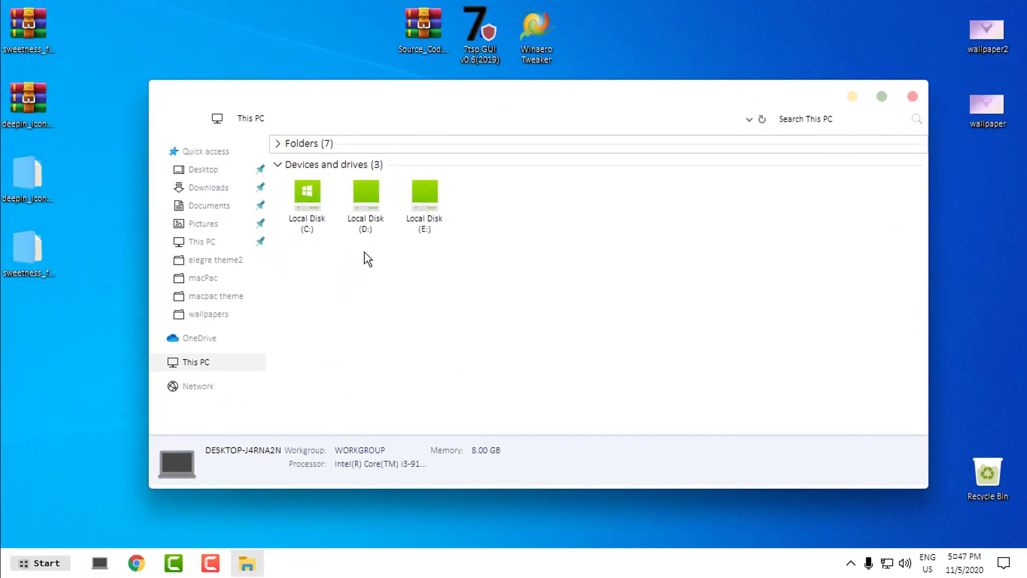
{"action": "left_click_drag", "start_coordinate": [363, 254], "coordinate": [541, 329]}
{"action": "left_click", "coordinate": [913, 95]}
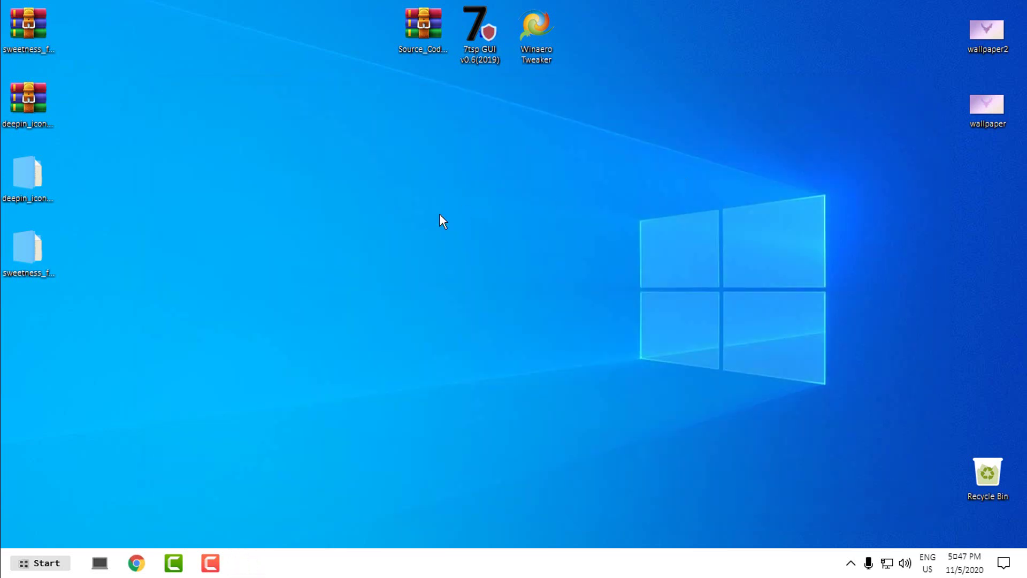
Launch Winaero Tweaker from its desktop shortcut
{"action": "left_click", "coordinate": [42, 563]}
{"action": "left_click", "coordinate": [485, 69]}
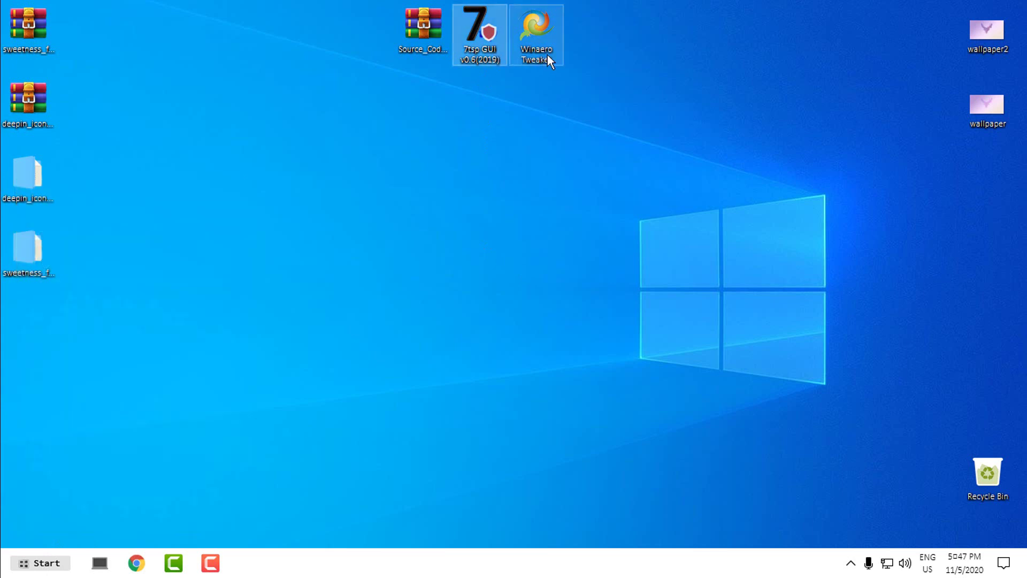
{"action": "left_click", "coordinate": [547, 53]}
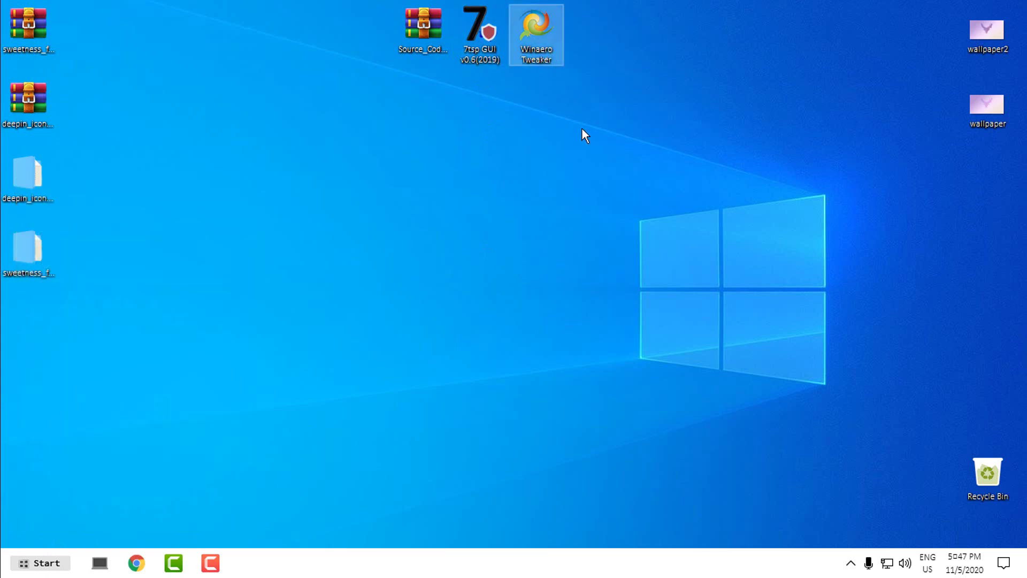
{"action": "right_click", "coordinate": [547, 50]}
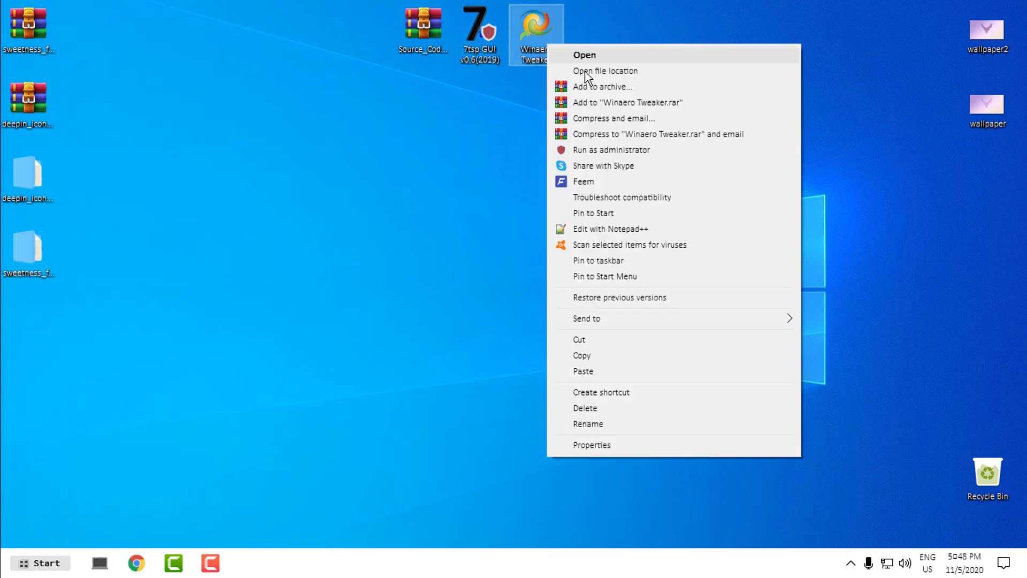
{"action": "left_click", "coordinate": [644, 53]}
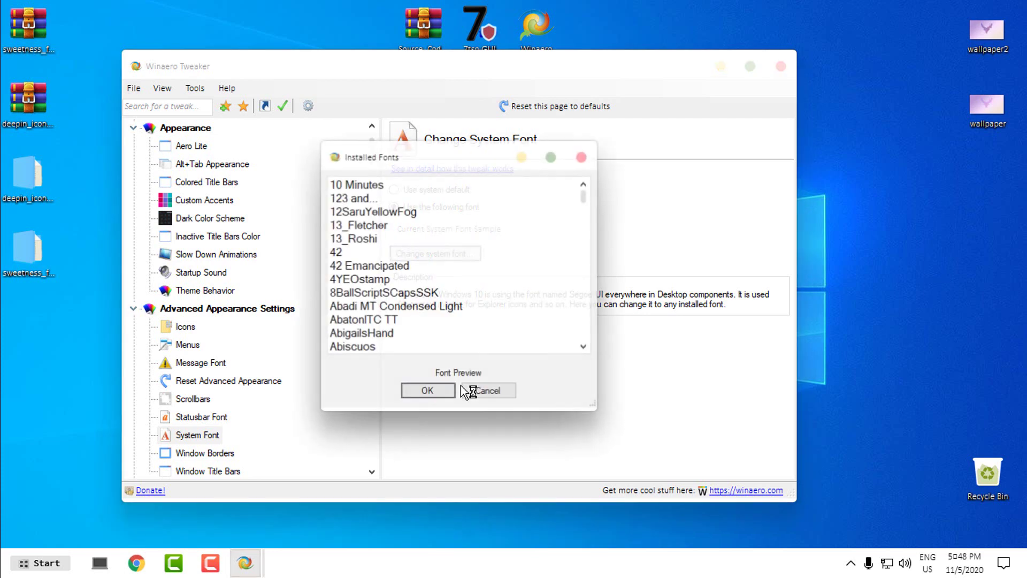
Browse the installed fonts available for the system font, then cancel the font selection
{"action": "scroll", "coordinate": [468, 392], "scroll_direction": "down", "scroll_amount": 7}
{"action": "scroll", "coordinate": [468, 392], "scroll_direction": "down", "scroll_amount": 20}
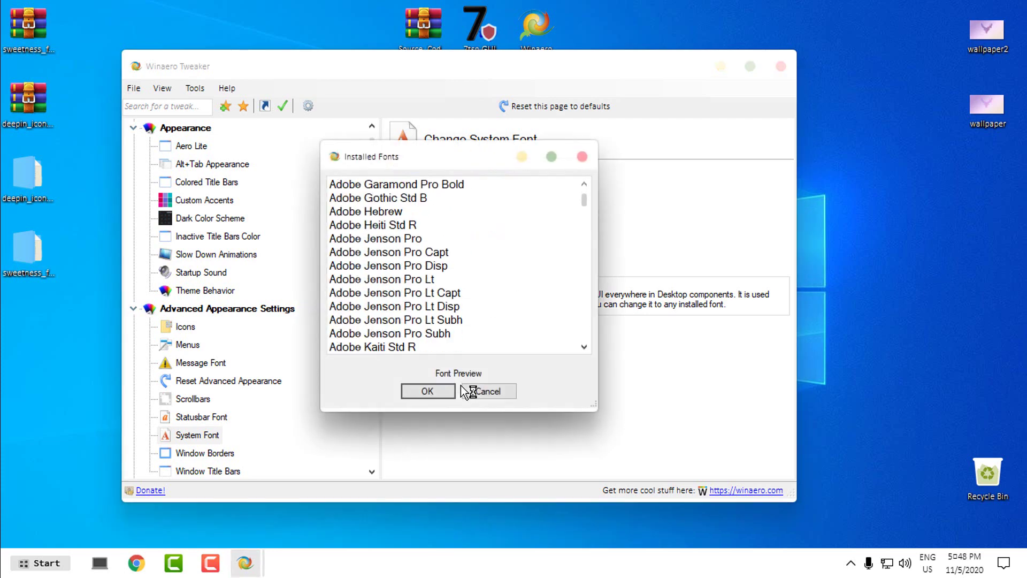
{"action": "scroll", "coordinate": [468, 392], "scroll_direction": "up", "scroll_amount": 20}
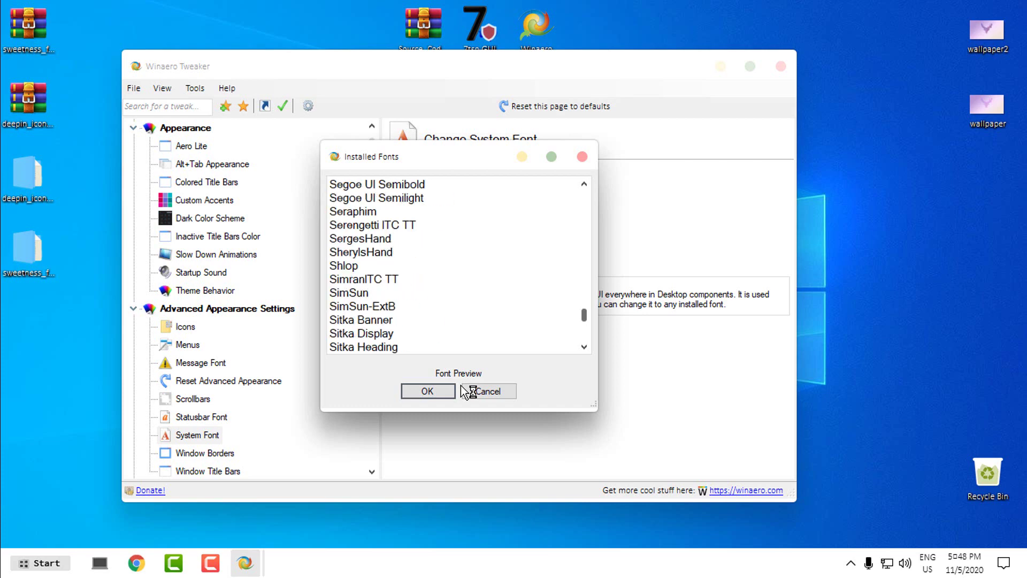
{"action": "left_click", "coordinate": [468, 391]}
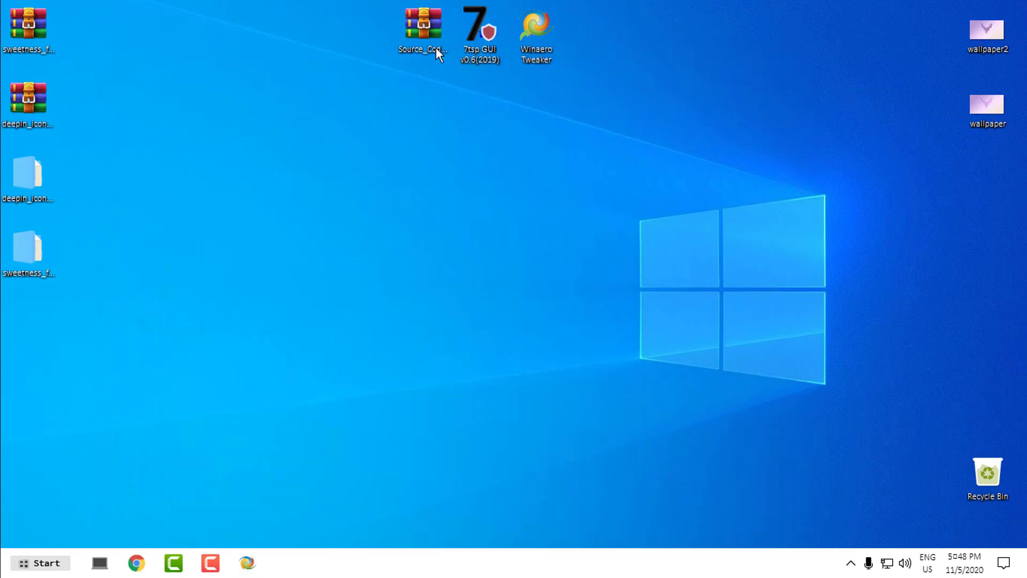
Extract the Source_Code_Pro archive into its own folder on the desktop
{"action": "left_click", "coordinate": [436, 47]}
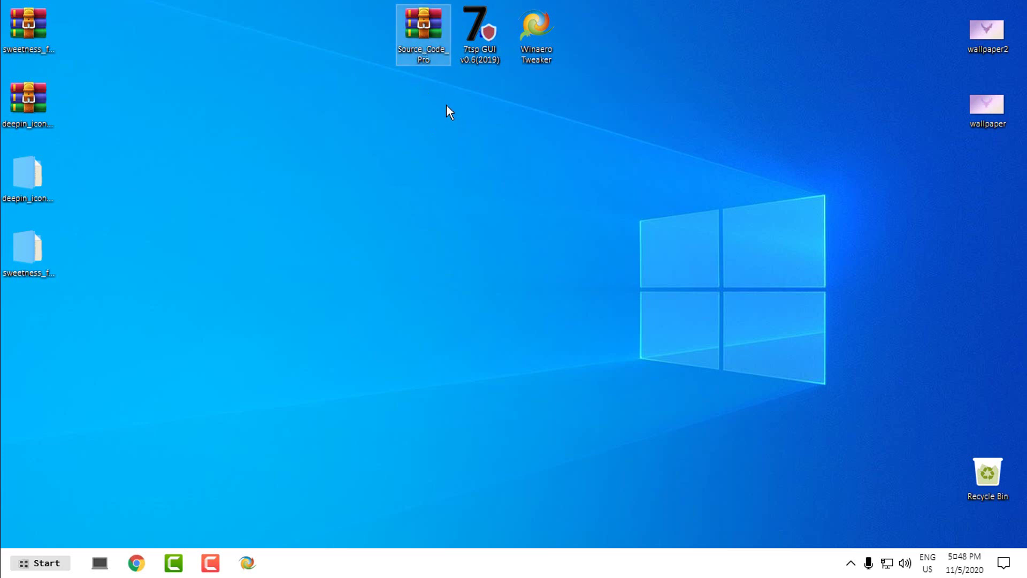
{"action": "right_click", "coordinate": [426, 33]}
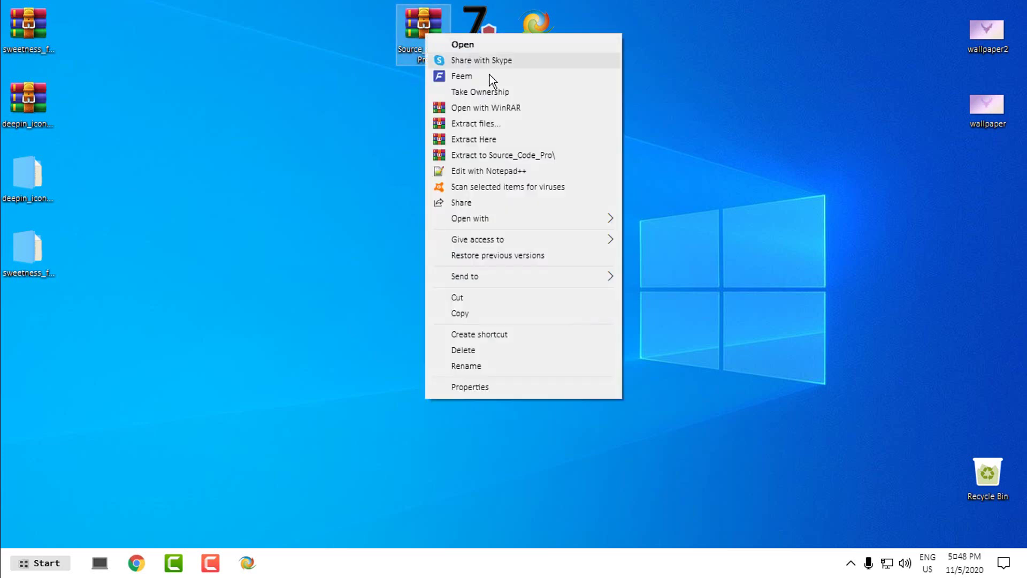
{"action": "left_click", "coordinate": [497, 155]}
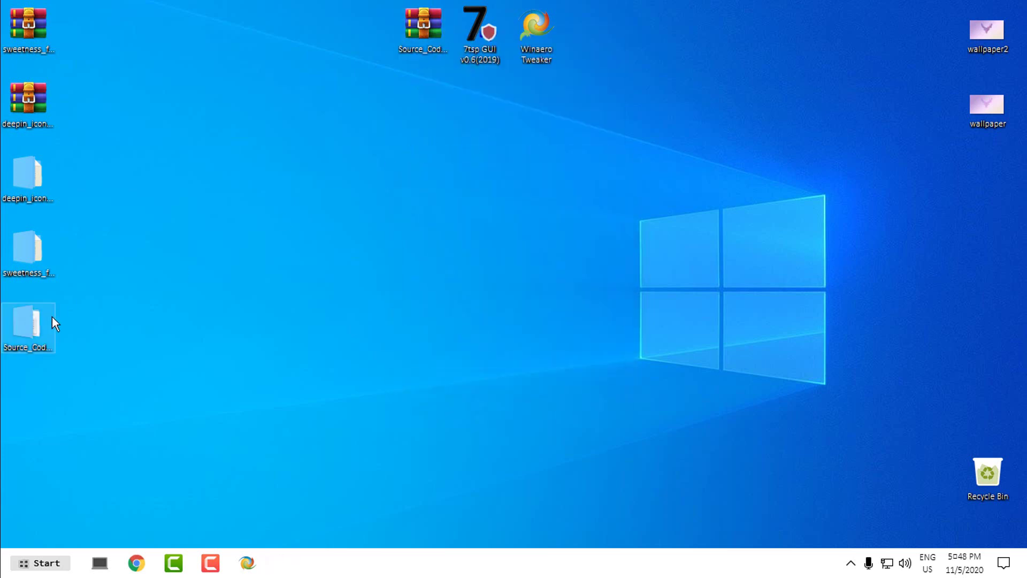
Install all the TrueType fonts from the extracted Source_Code_Pro folder, then close the folder
{"action": "double_click", "coordinate": [49, 327]}
{"action": "left_click_drag", "start_coordinate": [393, 394], "coordinate": [307, 181]}
{"action": "right_click", "coordinate": [307, 182]}
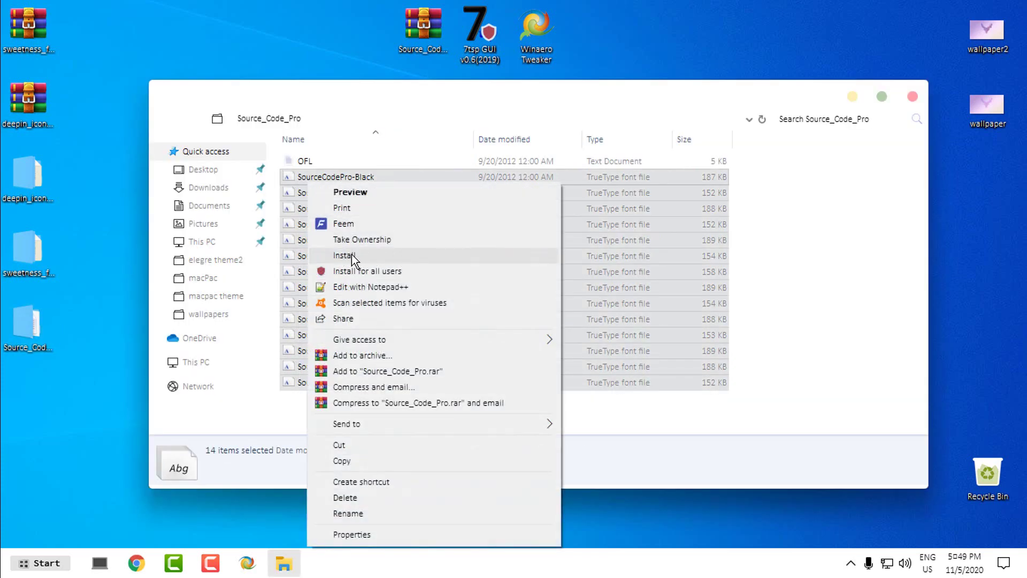
{"action": "left_click", "coordinate": [912, 96]}
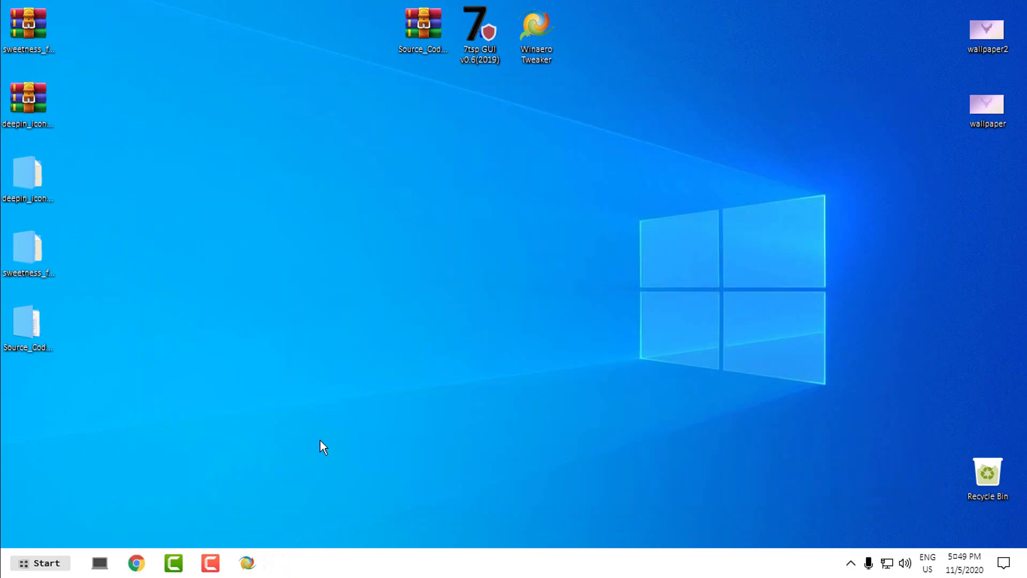
Return to Winaero Tweaker, choose a system font from the installed fonts, confirm it and close the tweaker
{"action": "left_click", "coordinate": [247, 563]}
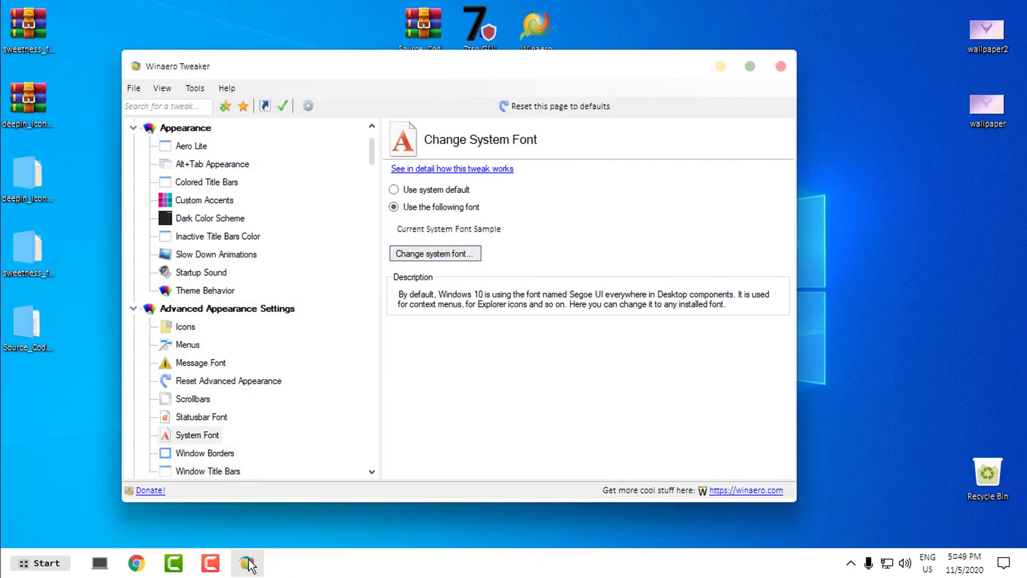
{"action": "key", "text": "space"}
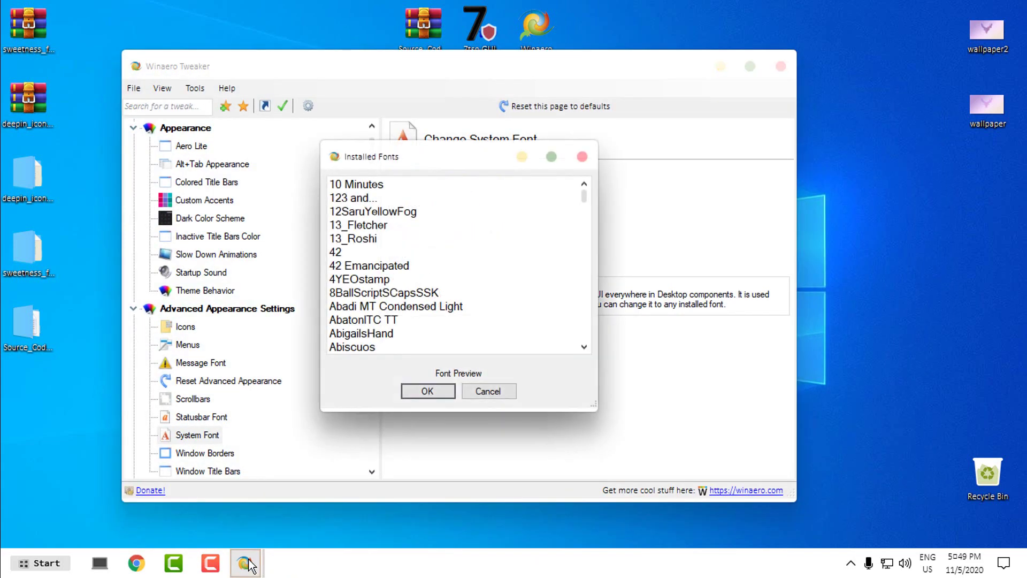
{"action": "key", "text": "Page_Down"}
{"action": "key", "text": "Page_Down"}
{"action": "key", "text": "Page_Down"}
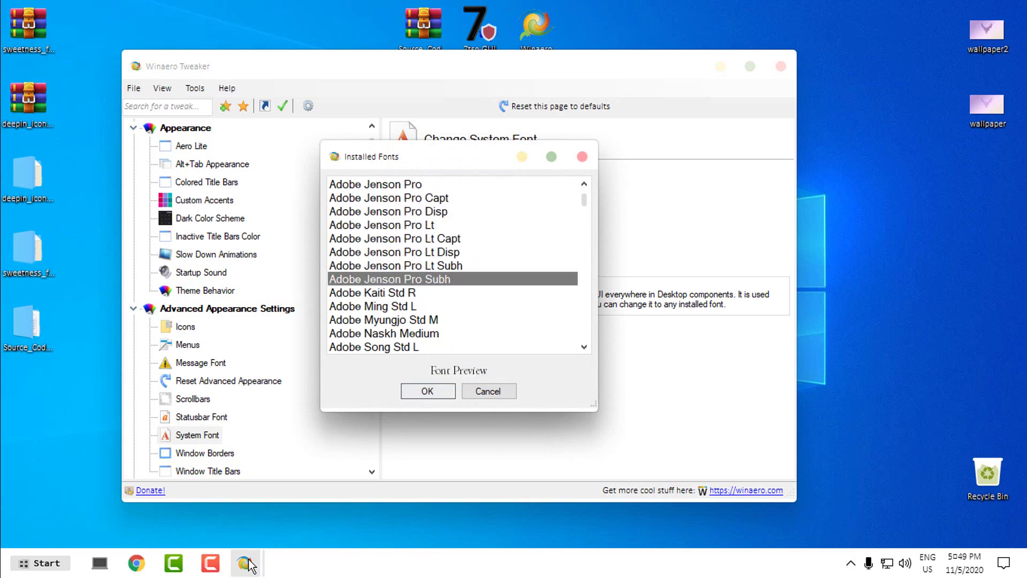
{"action": "key", "text": "Return"}
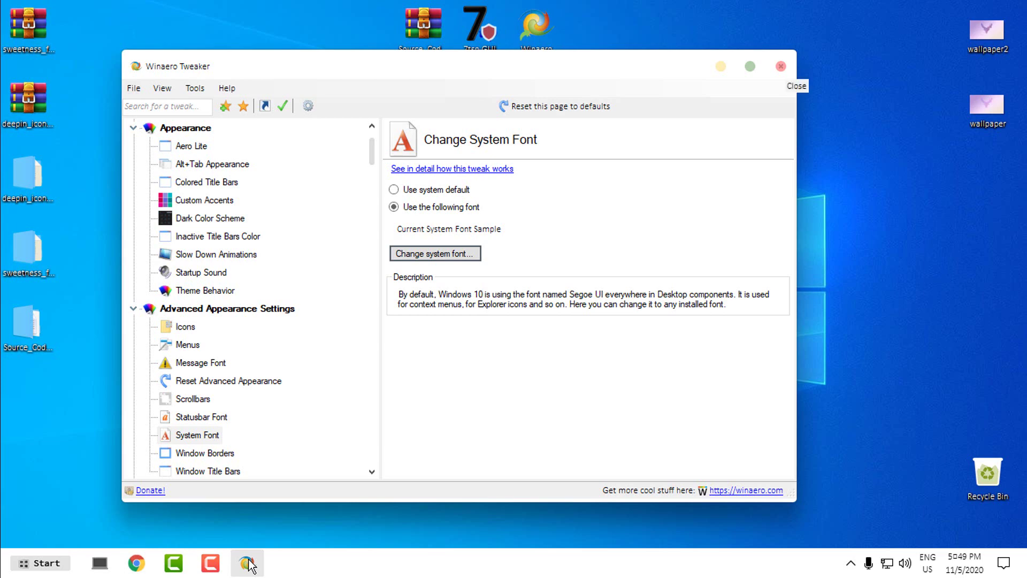
{"action": "left_click", "coordinate": [781, 66]}
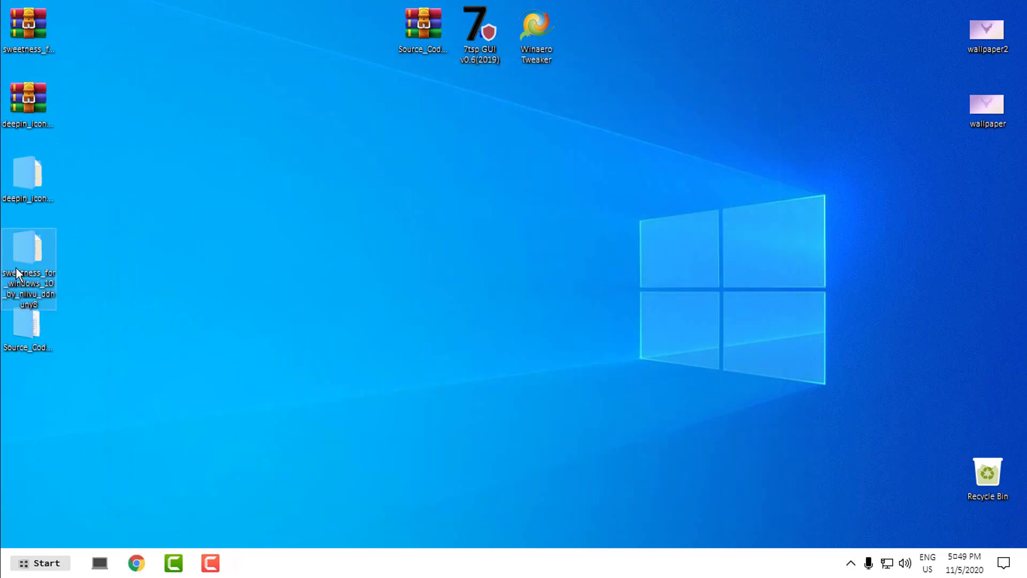
View the images in the Wallpapers folder of the Sweetness pack, then close the viewer and the folder
{"action": "double_click", "coordinate": [28, 251]}
{"action": "double_click", "coordinate": [351, 169]}
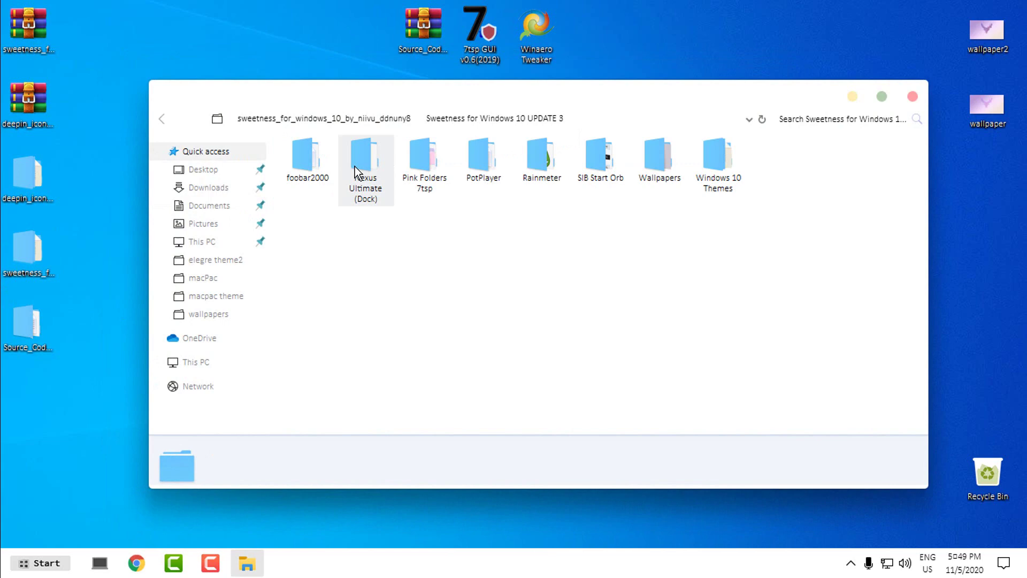
{"action": "double_click", "coordinate": [662, 172]}
{"action": "left_click", "coordinate": [351, 211]}
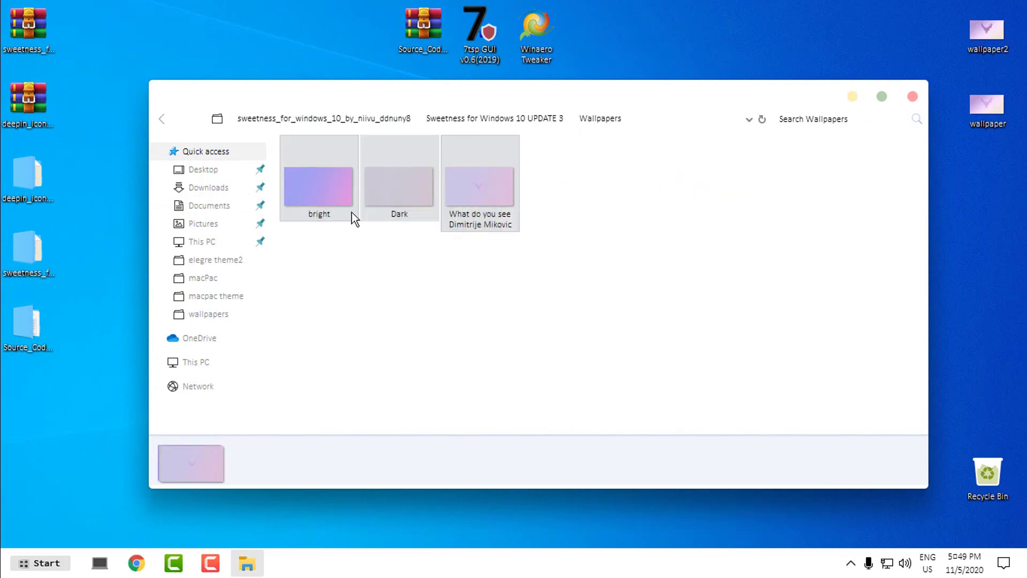
{"action": "double_click", "coordinate": [297, 203]}
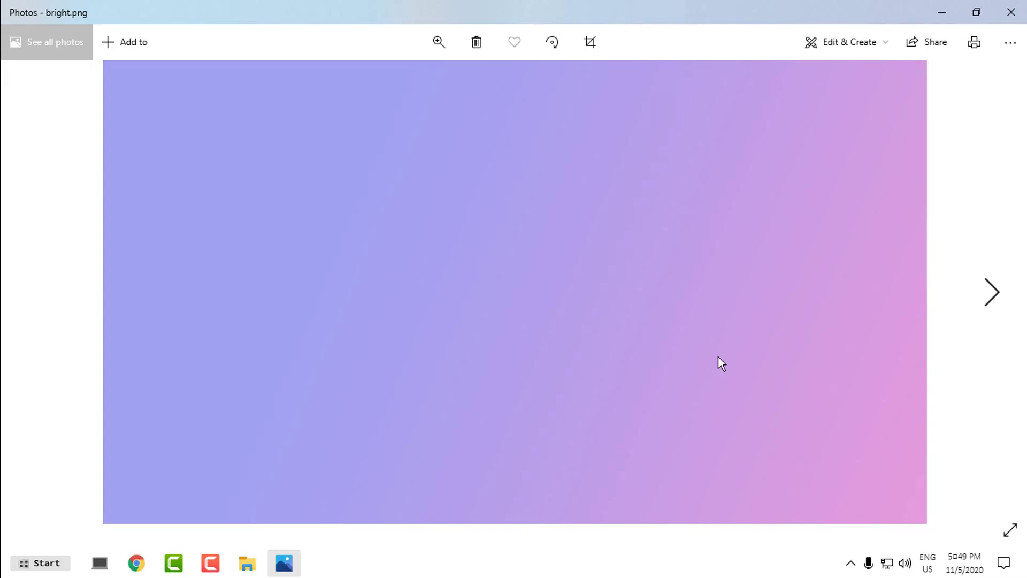
{"action": "key", "text": "Right"}
{"action": "key", "text": "Right"}
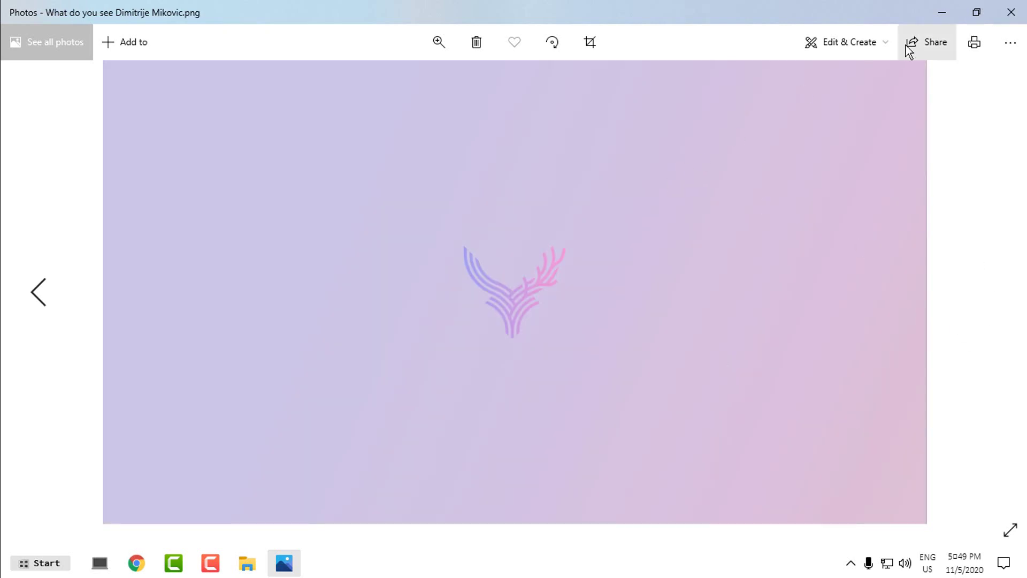
{"action": "left_click", "coordinate": [1010, 12]}
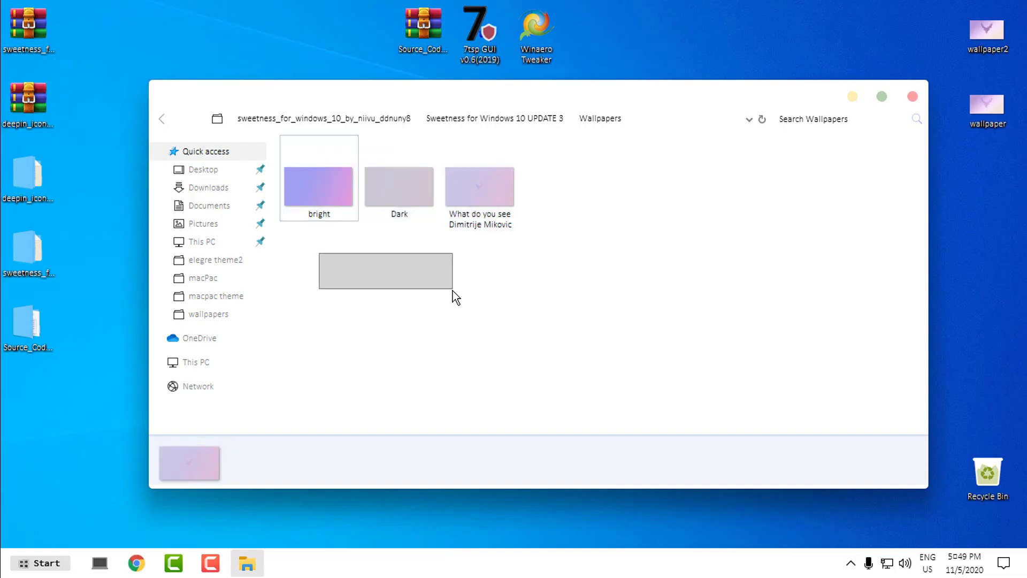
{"action": "double_click", "coordinate": [518, 212]}
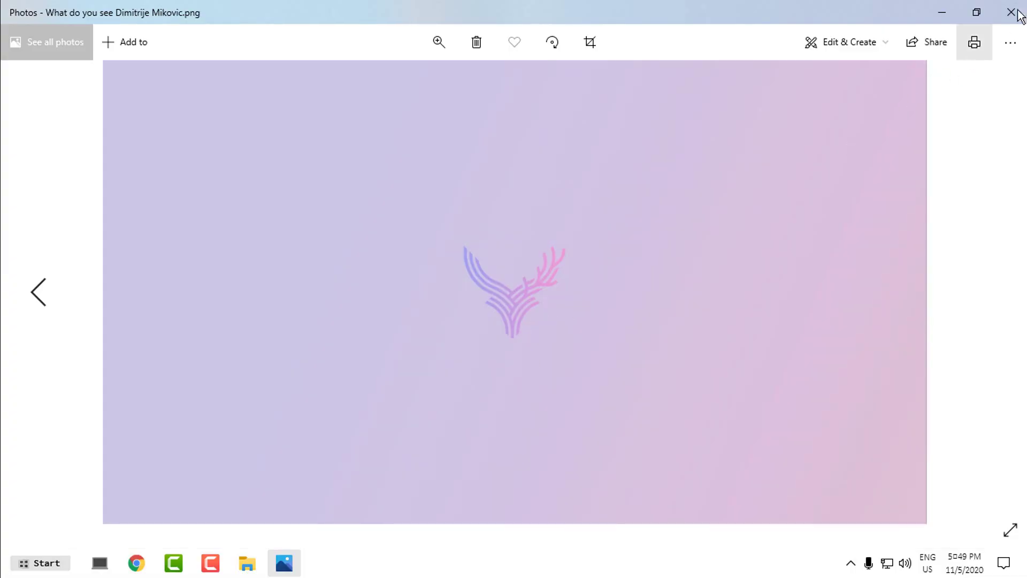
{"action": "left_click", "coordinate": [1013, 12]}
{"action": "left_click", "coordinate": [913, 97]}
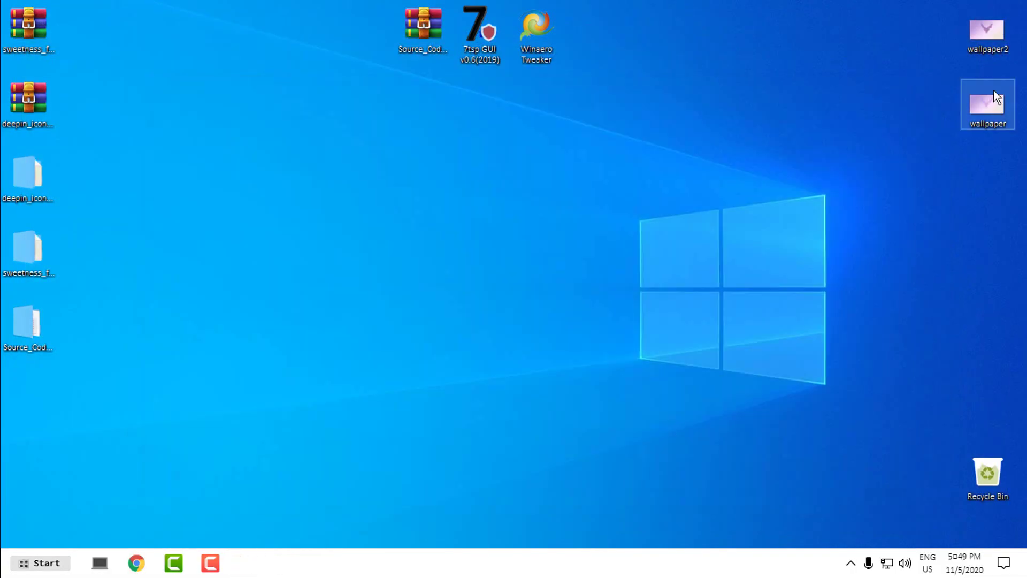
Compare wallpaper and wallpaper2 from the desktop, set wallpaper2 as the desktop background and close the viewer
{"action": "double_click", "coordinate": [994, 52]}
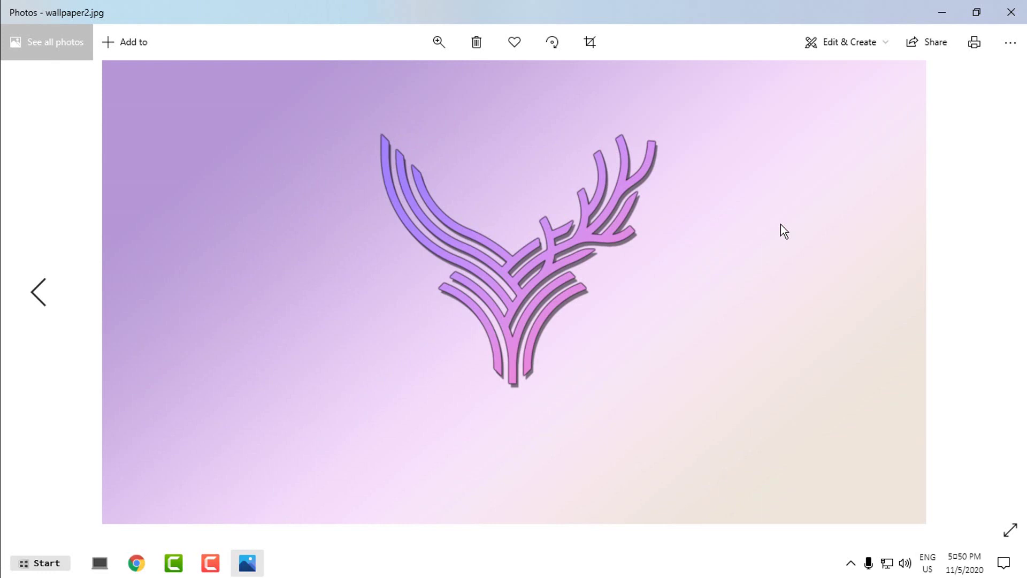
{"action": "key", "text": "Left"}
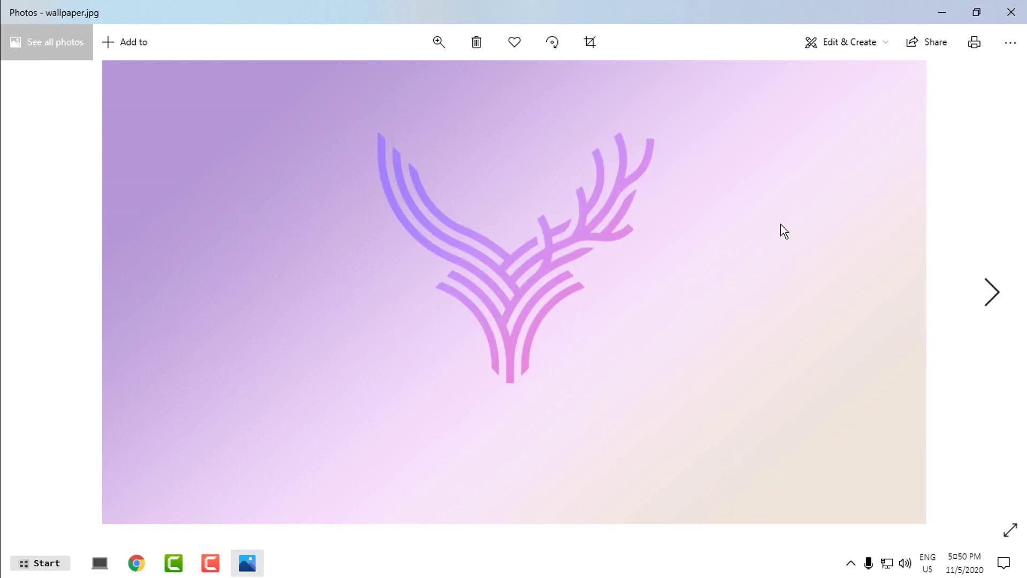
{"action": "key", "text": "Right"}
{"action": "right_click", "coordinate": [435, 127]}
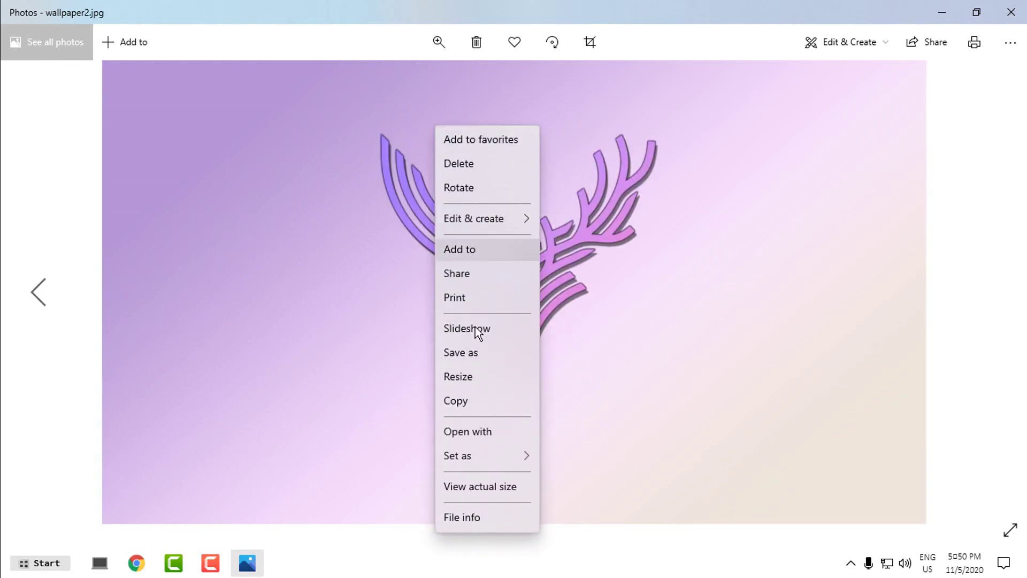
{"action": "mouse_move", "coordinate": [496, 460]}
{"action": "left_click", "coordinate": [576, 478]}
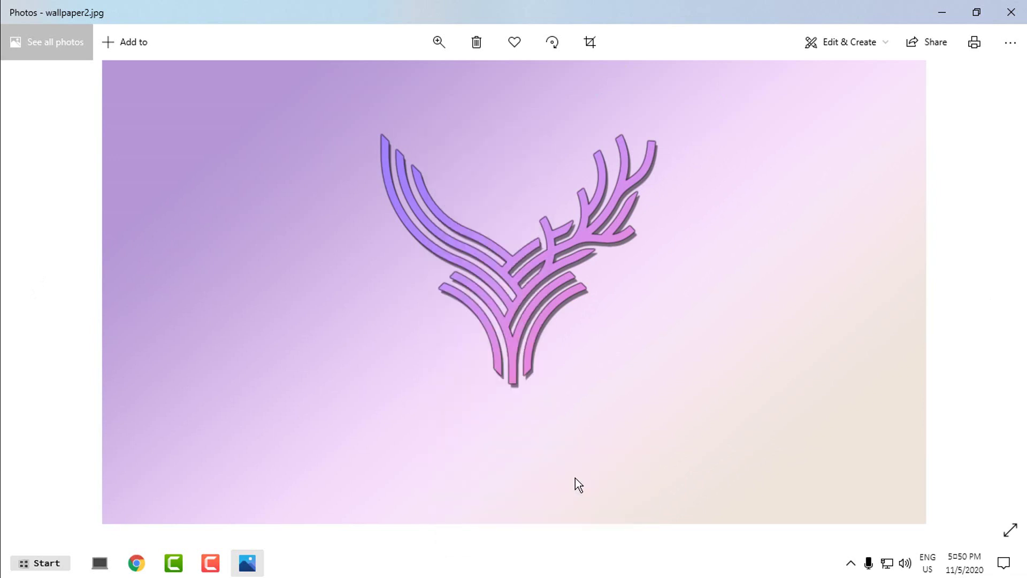
{"action": "left_click", "coordinate": [1011, 12]}
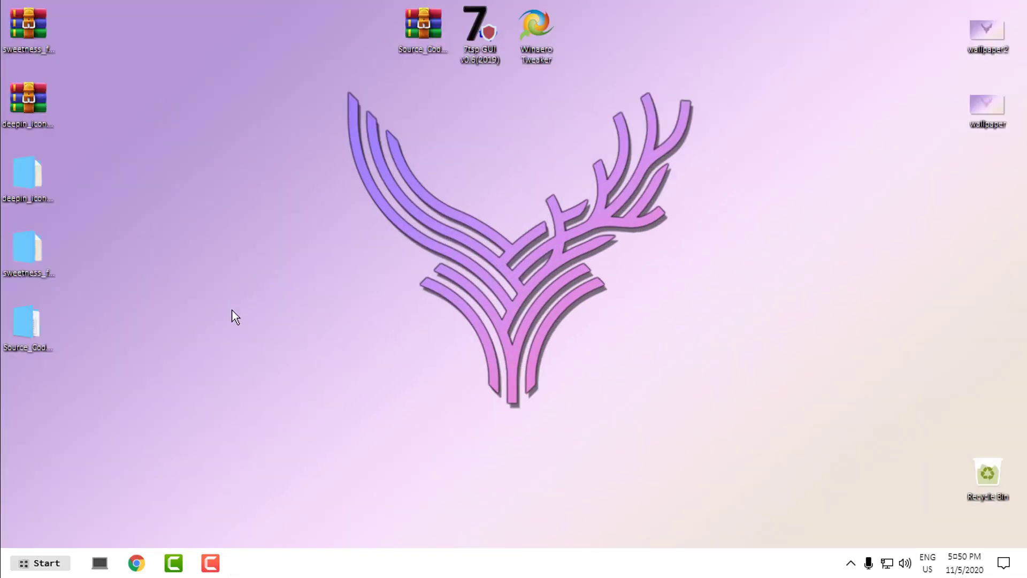
Launch System Transparency from its folder in Documents, reveal the hidden tray icons and close the folder window
{"action": "key", "text": "super+e"}
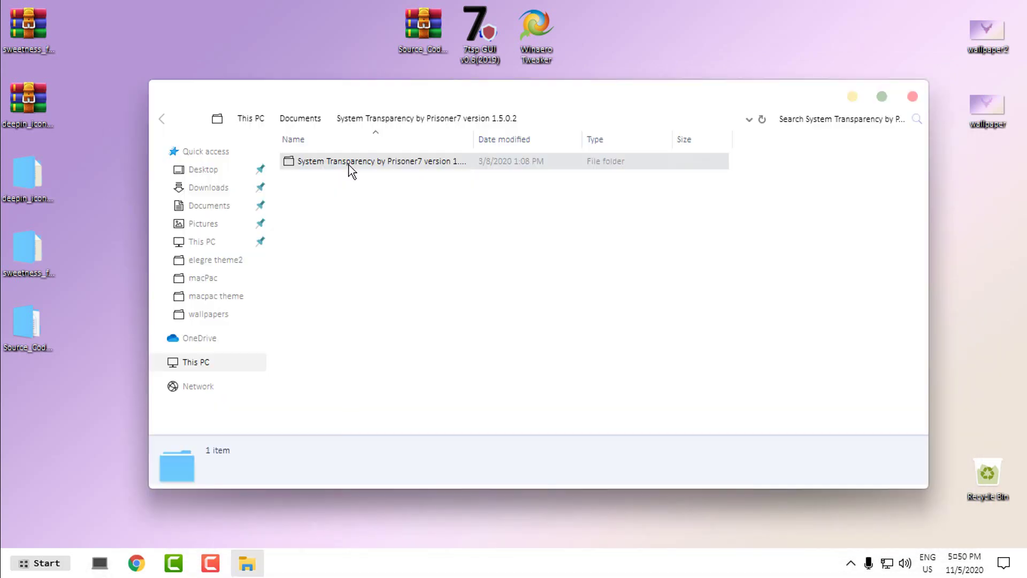
{"action": "double_click", "coordinate": [349, 164]}
{"action": "double_click", "coordinate": [351, 162]}
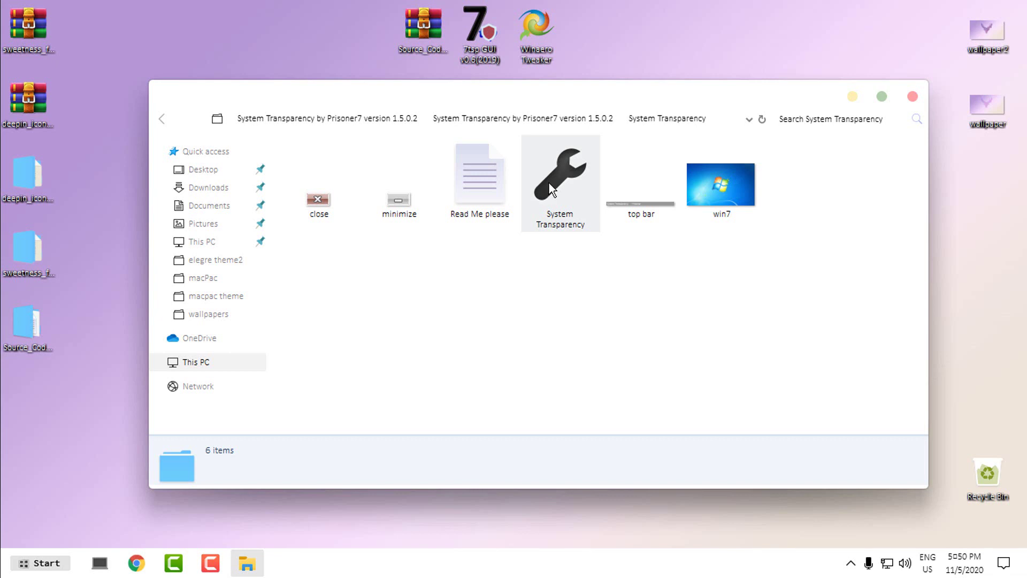
{"action": "left_click", "coordinate": [549, 183]}
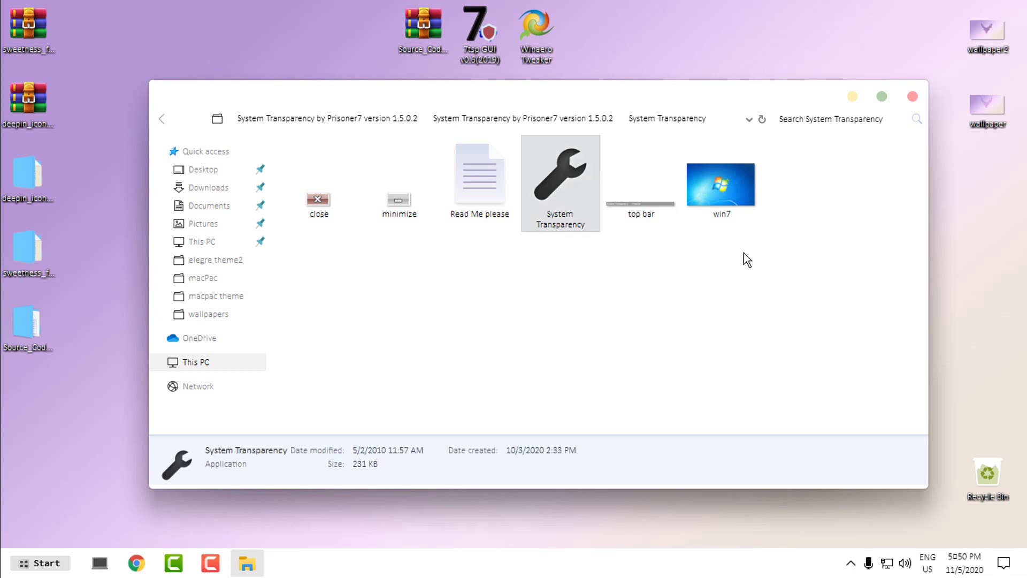
{"action": "left_click", "coordinate": [851, 563]}
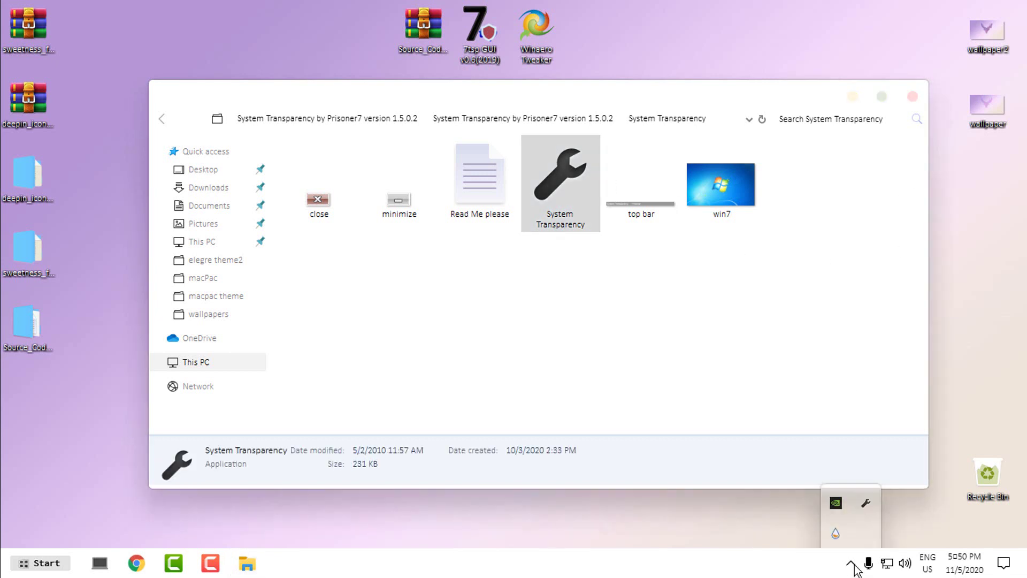
{"action": "left_click", "coordinate": [913, 97]}
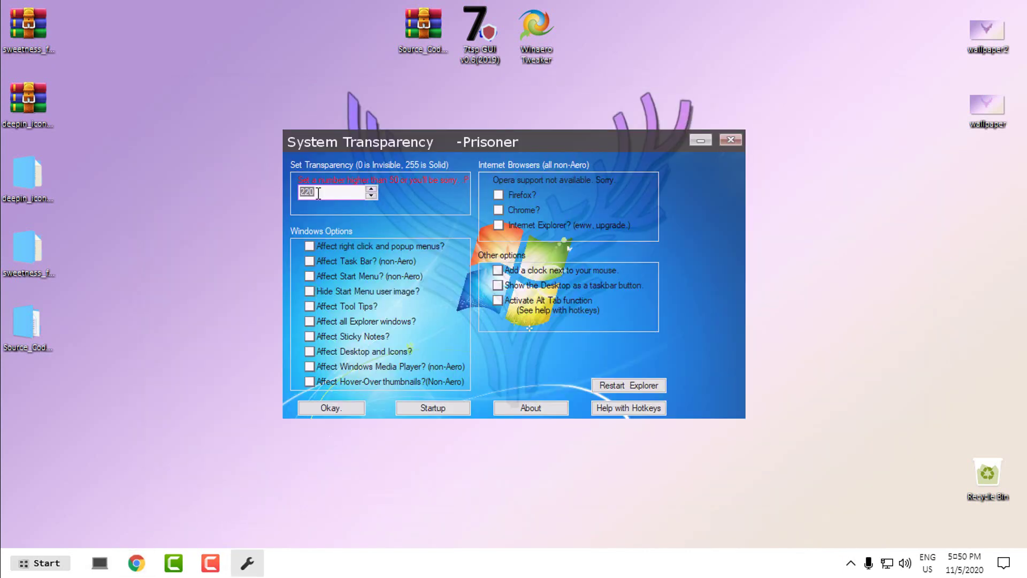
Use a transparency level of 220, make it affect all Explorer windows and apply the settings
{"action": "left_click", "coordinate": [319, 195]}
{"action": "left_click_drag", "start_coordinate": [319, 195], "coordinate": [244, 204]}
{"action": "left_click", "coordinate": [328, 197]}
{"action": "left_click_drag", "start_coordinate": [308, 196], "coordinate": [257, 195]}
{"action": "left_click", "coordinate": [309, 322]}
{"action": "left_click", "coordinate": [332, 408]}
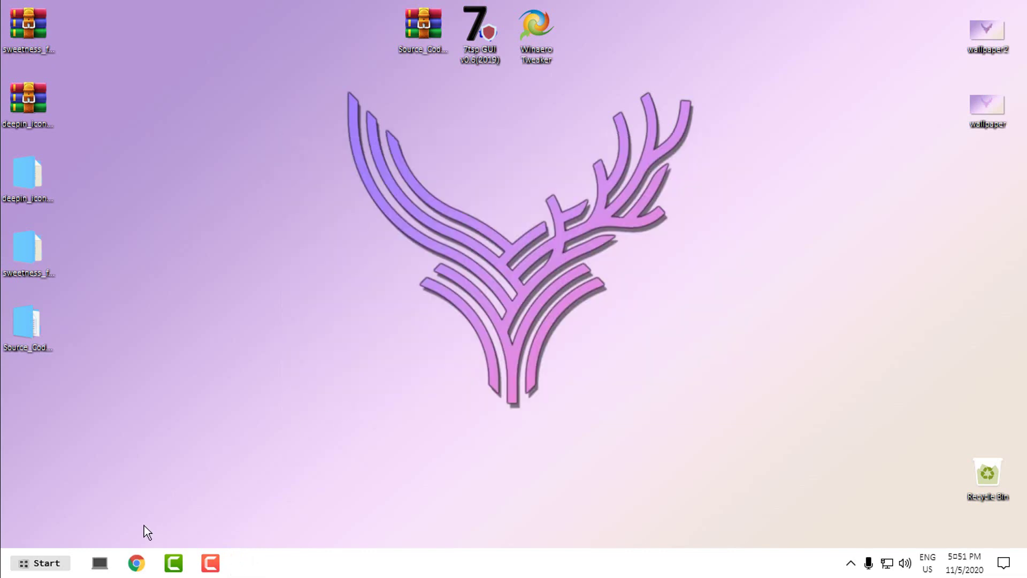
Open This PC, change its view to Tiles and then to Content, and close the window
{"action": "left_click", "coordinate": [107, 562]}
{"action": "right_click", "coordinate": [543, 236]}
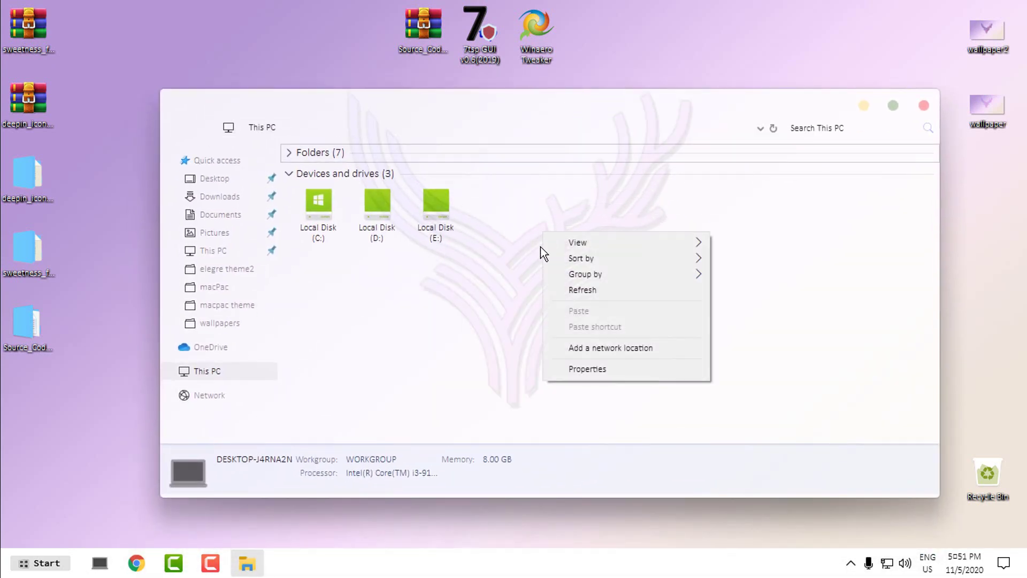
{"action": "mouse_move", "coordinate": [611, 245]}
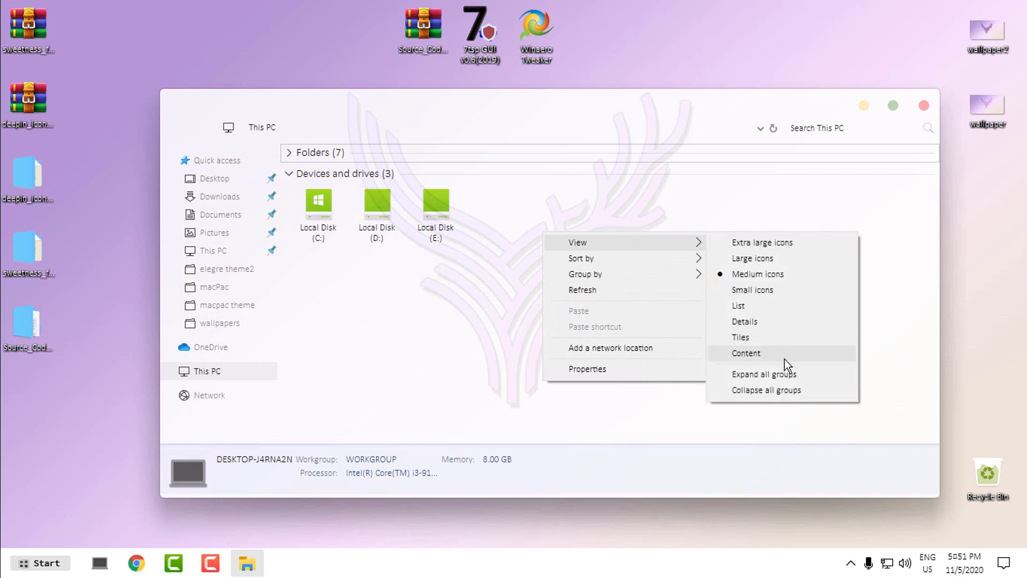
{"action": "left_click", "coordinate": [768, 338]}
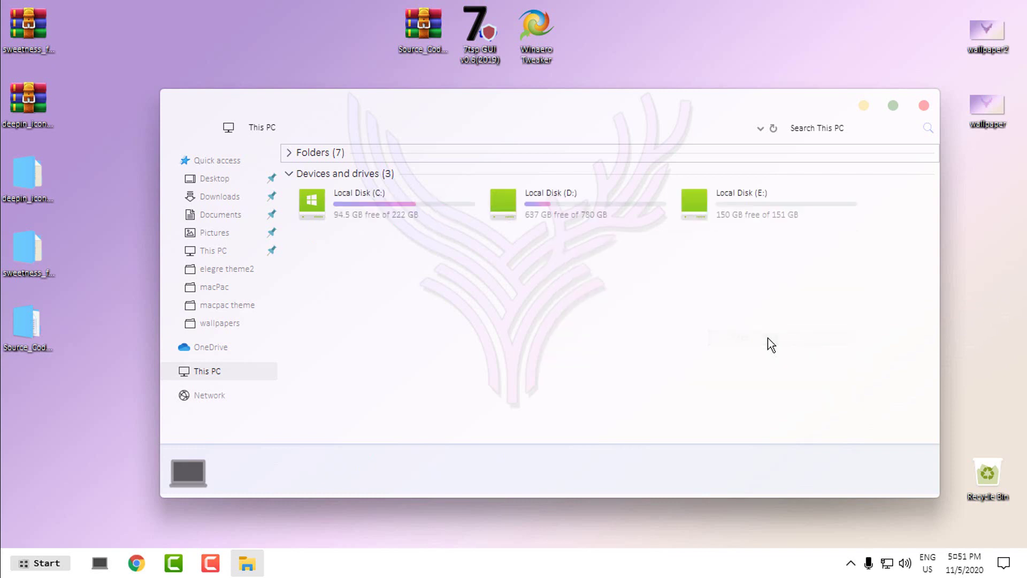
{"action": "right_click", "coordinate": [567, 251]}
{"action": "mouse_move", "coordinate": [608, 261]}
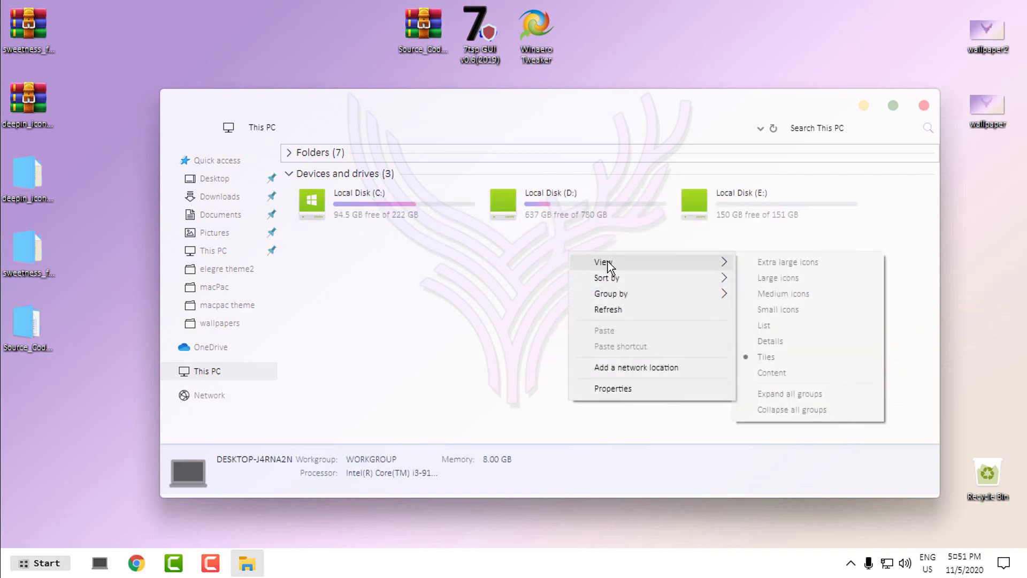
{"action": "left_click", "coordinate": [778, 377]}
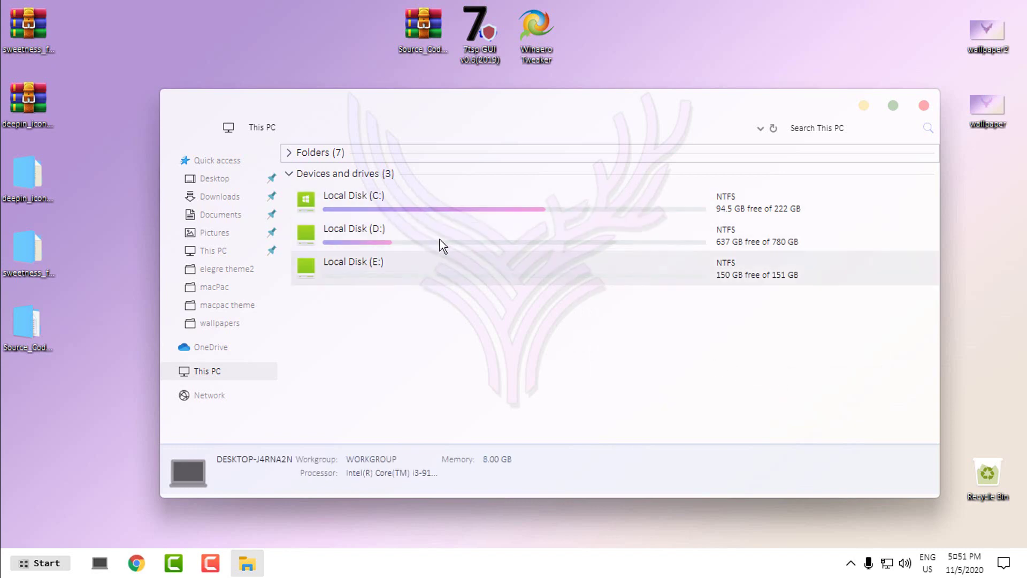
{"action": "left_click", "coordinate": [448, 197]}
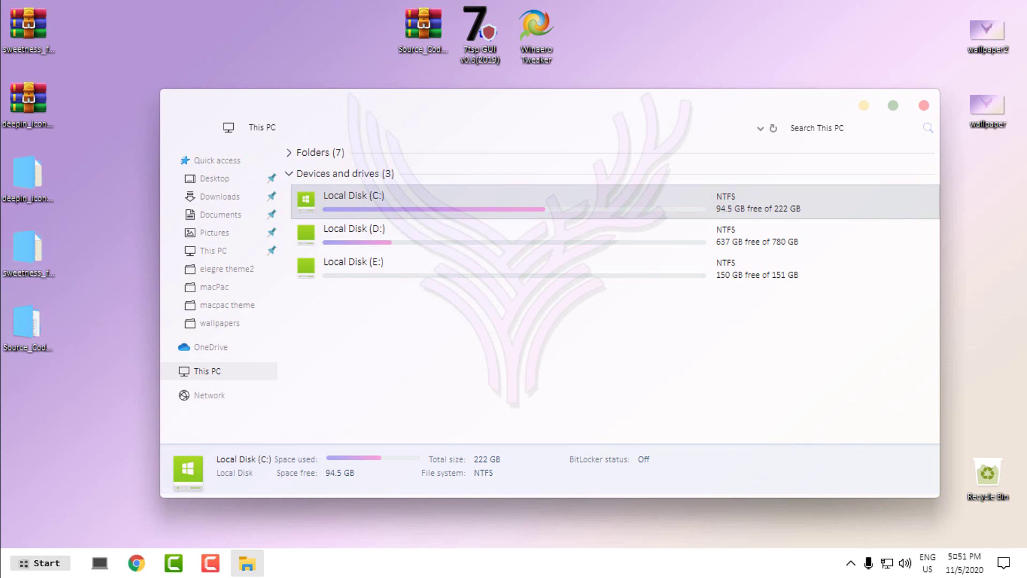
{"action": "left_click", "coordinate": [922, 107]}
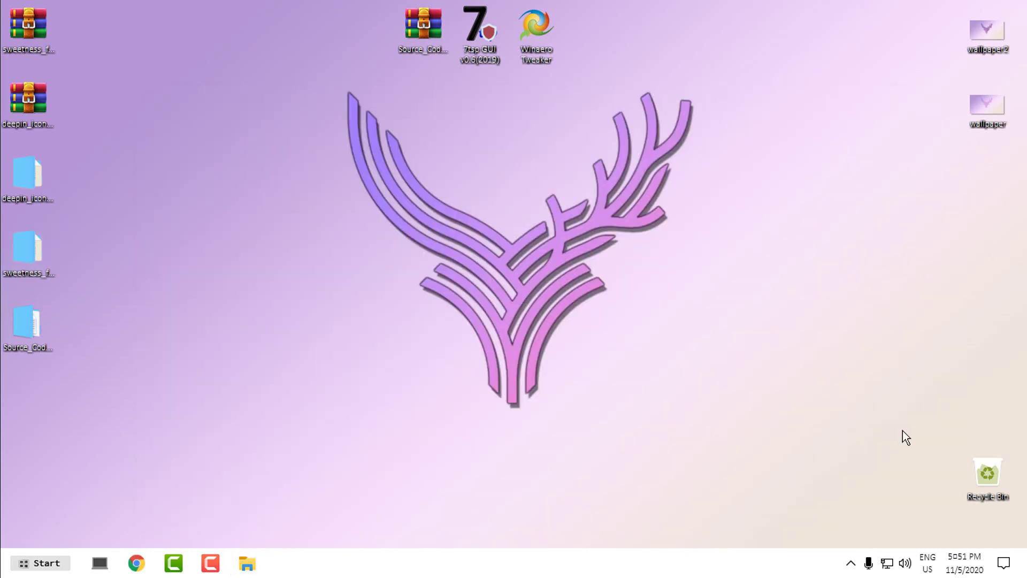
Open the Rainmeter manager from the hidden tray icons and load Sweetness.ini from the Sweetness skin folder
{"action": "left_click", "coordinate": [851, 563]}
{"action": "right_click", "coordinate": [836, 534]}
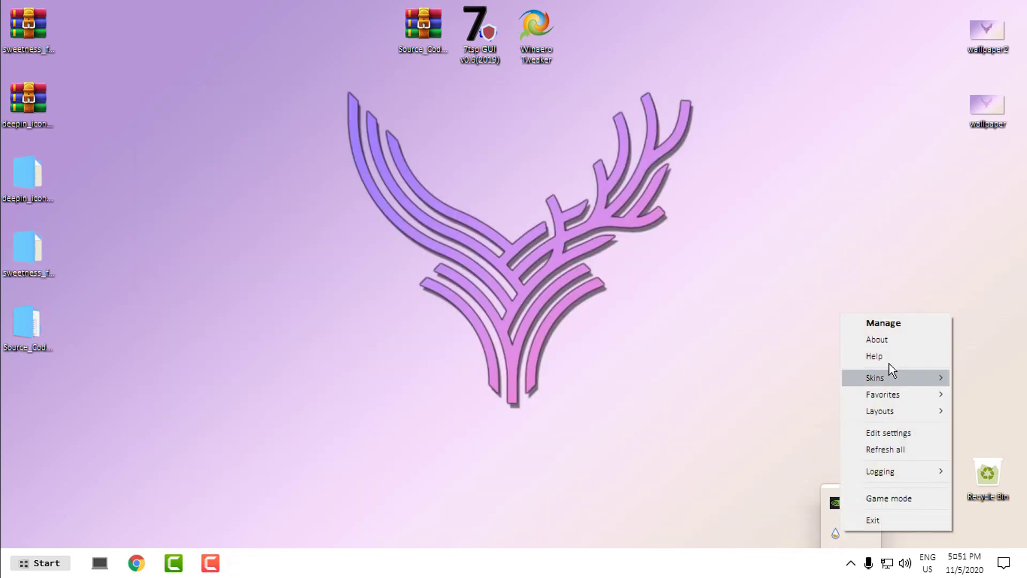
{"action": "left_click", "coordinate": [892, 323]}
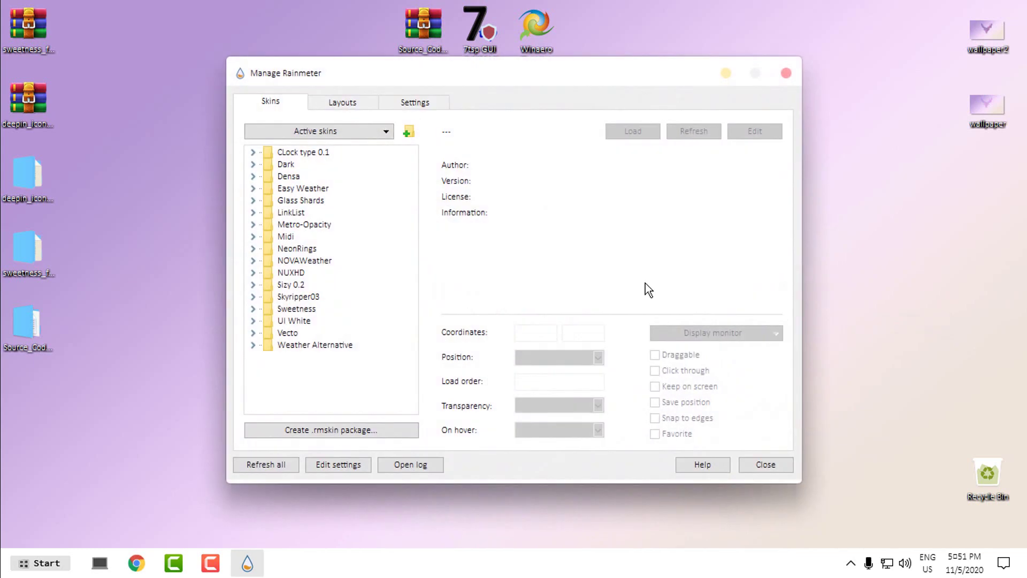
{"action": "left_click", "coordinate": [255, 309]}
{"action": "left_click", "coordinate": [302, 333]}
{"action": "double_click", "coordinate": [305, 334]}
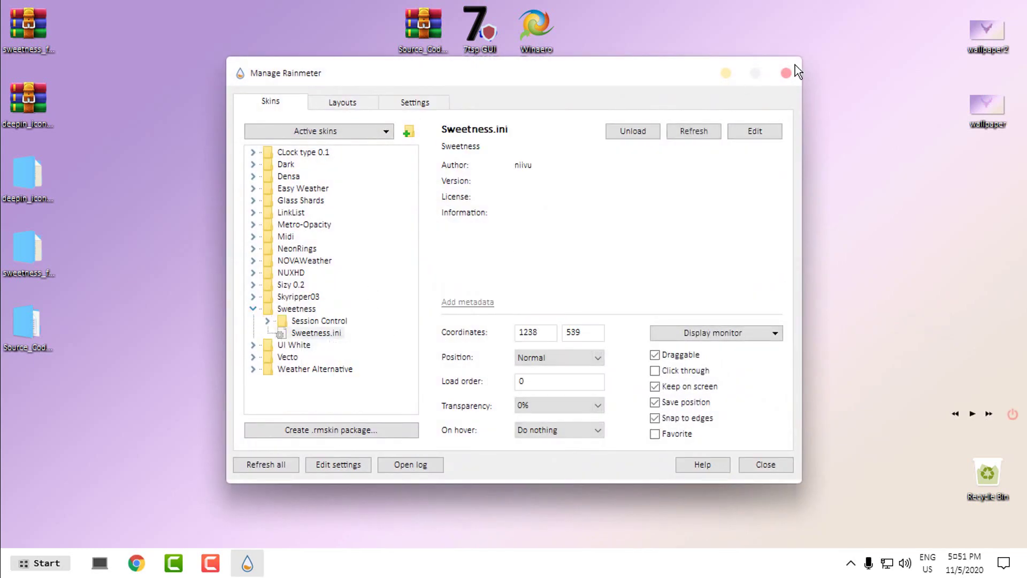
Load session control.ini from the Session Control folder, close the manager and move the media control widget slightly toward the power widget
{"action": "left_click", "coordinate": [267, 321]}
{"action": "right_click", "coordinate": [343, 334]}
{"action": "left_click", "coordinate": [377, 344]}
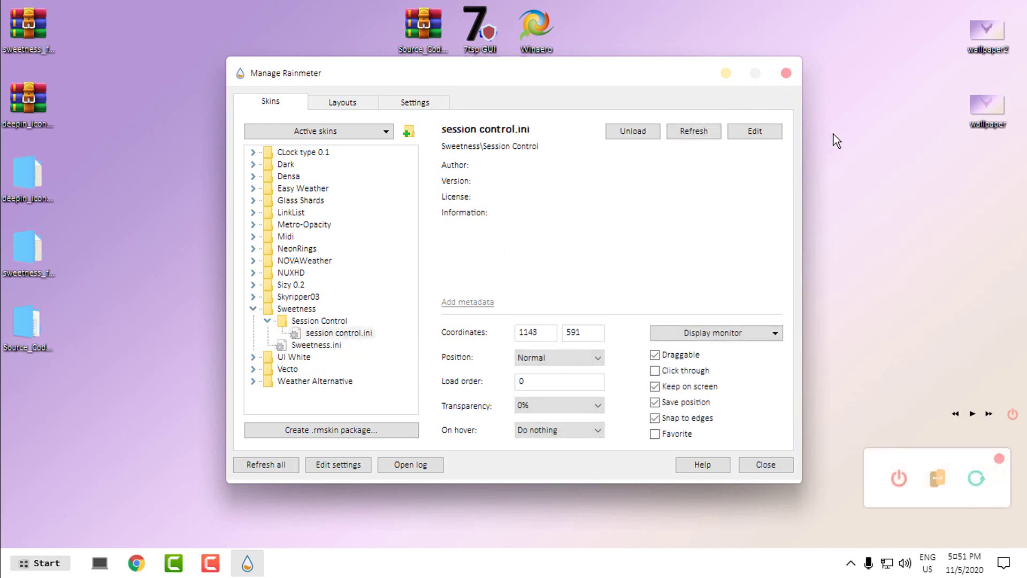
{"action": "left_click", "coordinate": [787, 74]}
{"action": "mouse_move", "coordinate": [970, 423]}
{"action": "left_mouse_down"}
{"action": "mouse_move", "coordinate": [926, 420]}
{"action": "mouse_move", "coordinate": [956, 422]}
{"action": "left_mouse_up"}
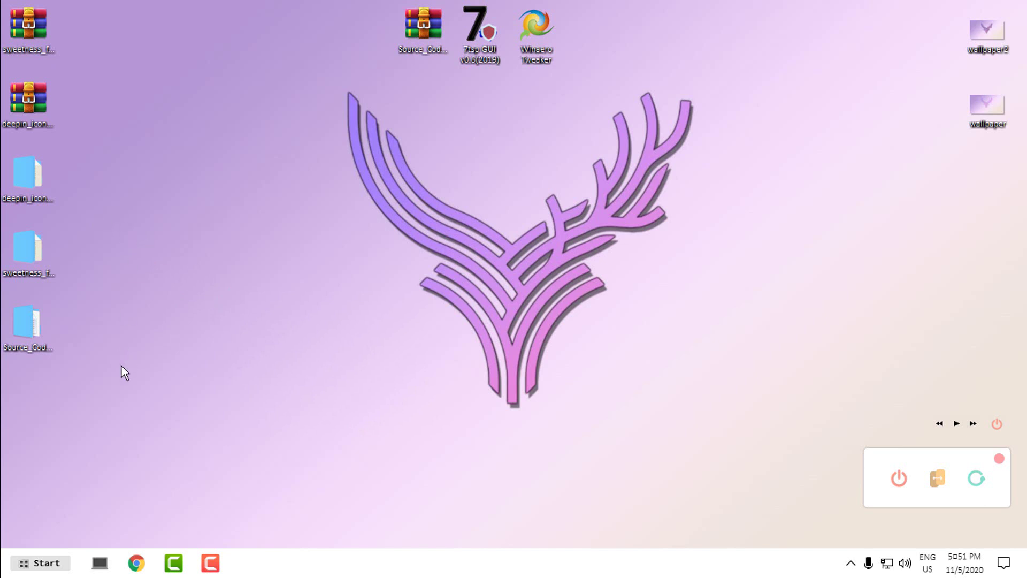
Delete the extracted theme folders, the RAR archives, 7tsp GUI and Winaero Tweaker from the desktop
{"action": "left_click_drag", "start_coordinate": [110, 374], "coordinate": [27, 181]}
{"action": "left_click", "coordinate": [57, 466]}
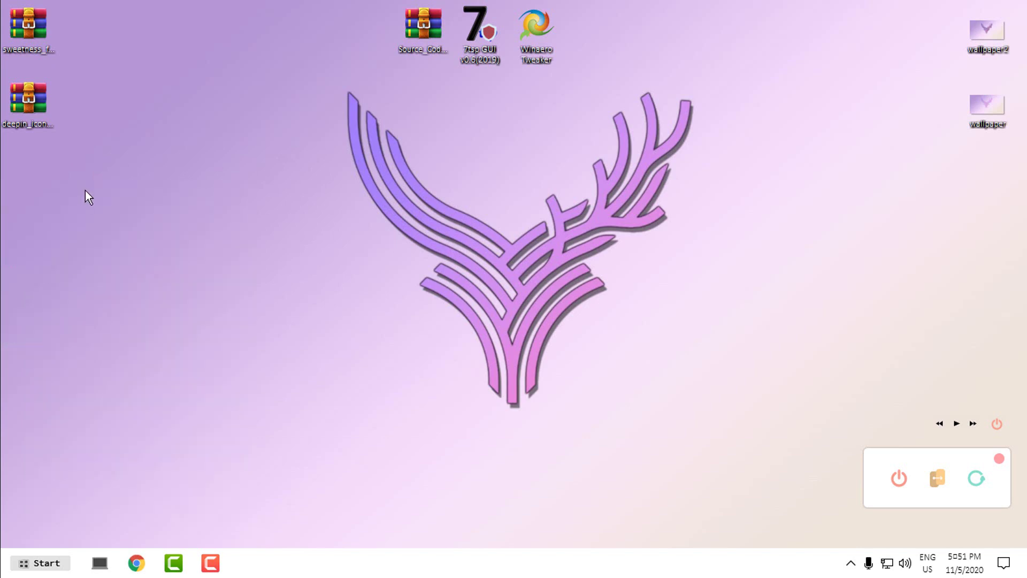
{"action": "right_click", "coordinate": [532, 39]}
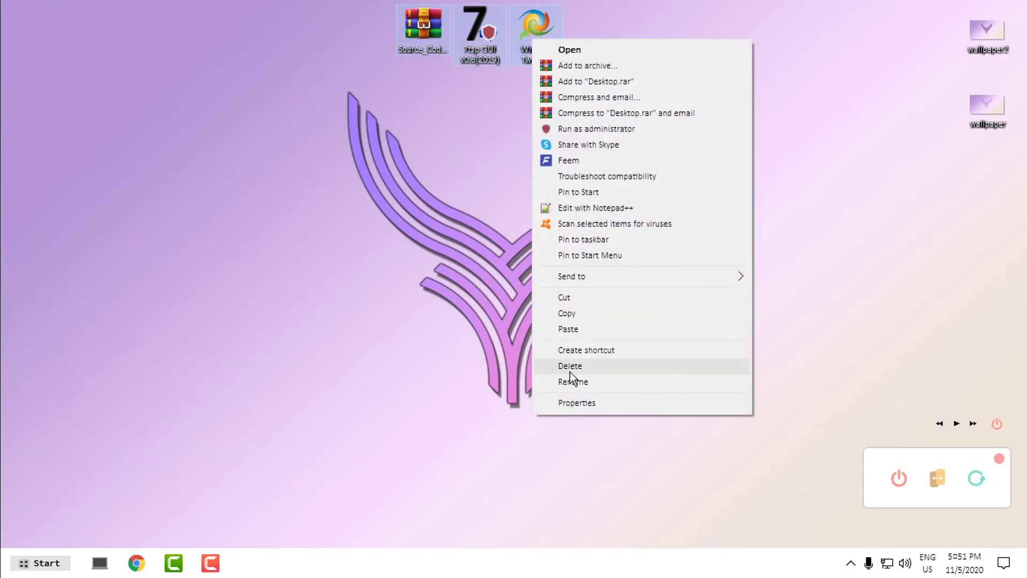
{"action": "left_click", "coordinate": [570, 371]}
Move wallpaper and wallpaper2 from the desktop to the Pictures folder, close the folder window and refresh the desktop
{"action": "left_click", "coordinate": [100, 563]}
{"action": "left_click_drag", "start_coordinate": [941, 40], "coordinate": [1017, 131]}
{"action": "left_click_drag", "start_coordinate": [987, 32], "coordinate": [214, 232]}
{"action": "left_click", "coordinate": [924, 106]}
{"action": "right_click", "coordinate": [407, 215]}
{"action": "left_click", "coordinate": [433, 254]}
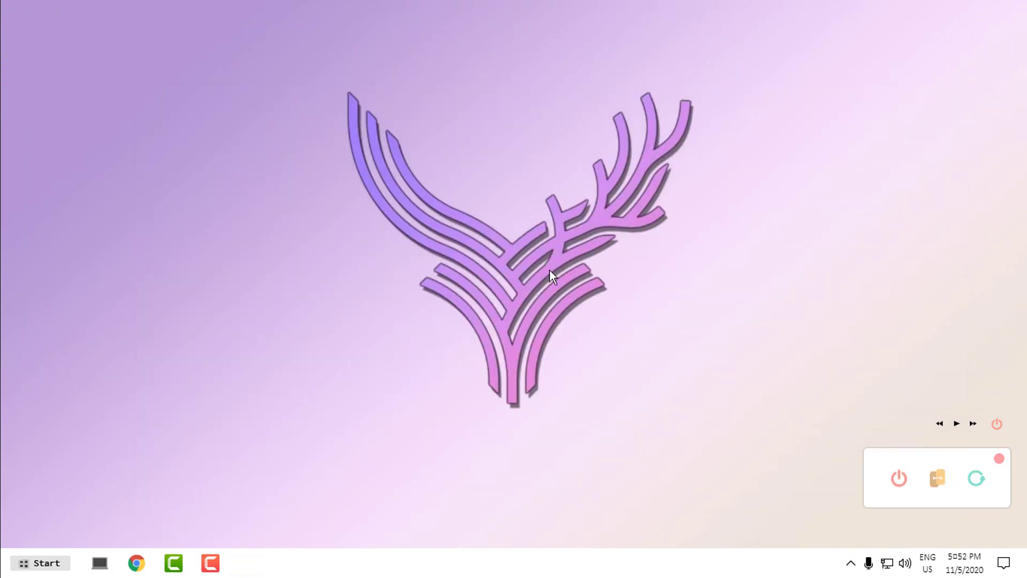
Apply the Plain10 Start menu style with the sweetness taskbar and Windows 10 button in StartIsBack's appearance settings
{"action": "left_click", "coordinate": [40, 563]}
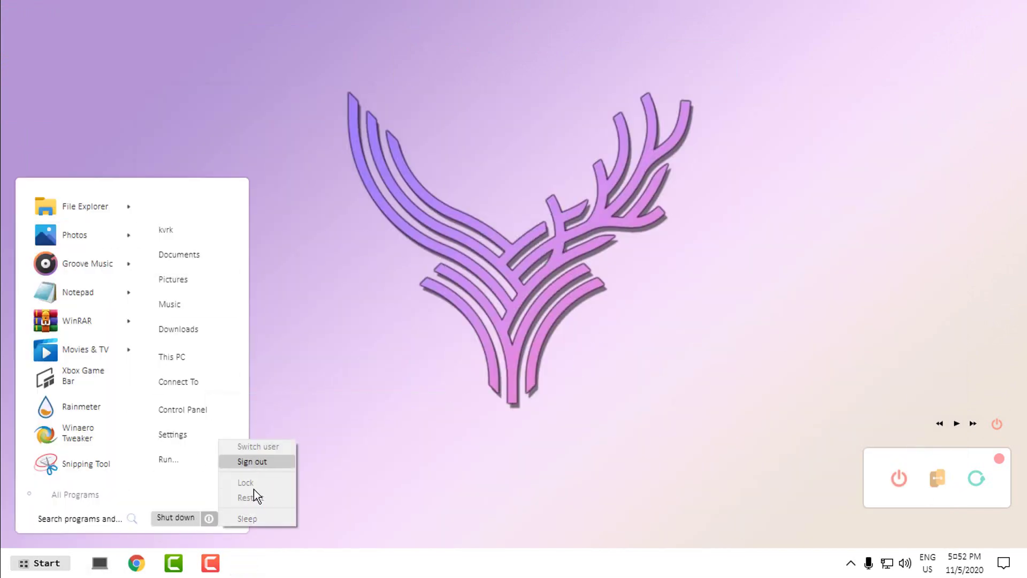
{"action": "right_click", "coordinate": [214, 201]}
{"action": "left_click", "coordinate": [230, 209]}
{"action": "left_click", "coordinate": [696, 238]}
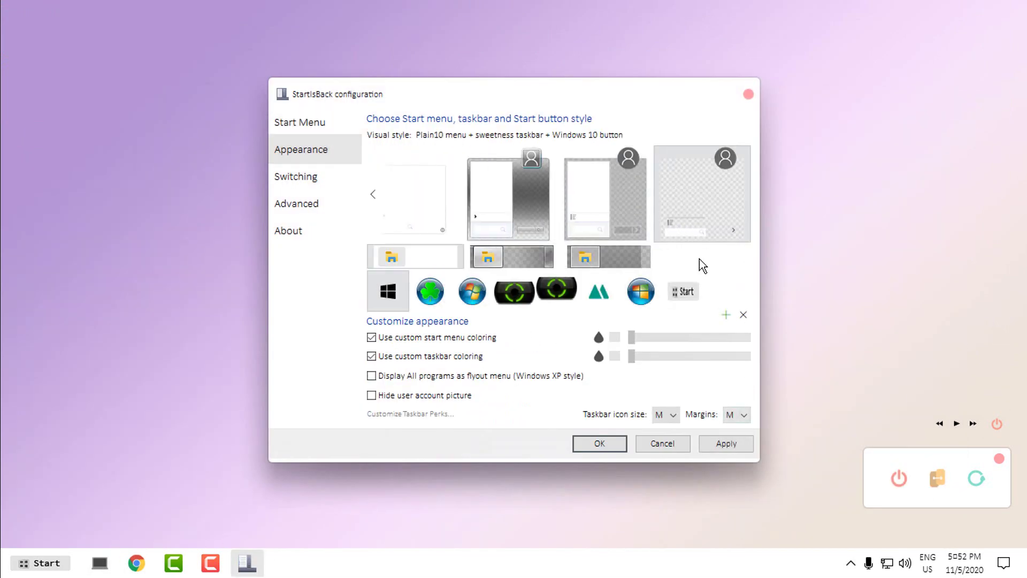
{"action": "left_click", "coordinate": [727, 443]}
{"action": "left_click", "coordinate": [600, 443]}
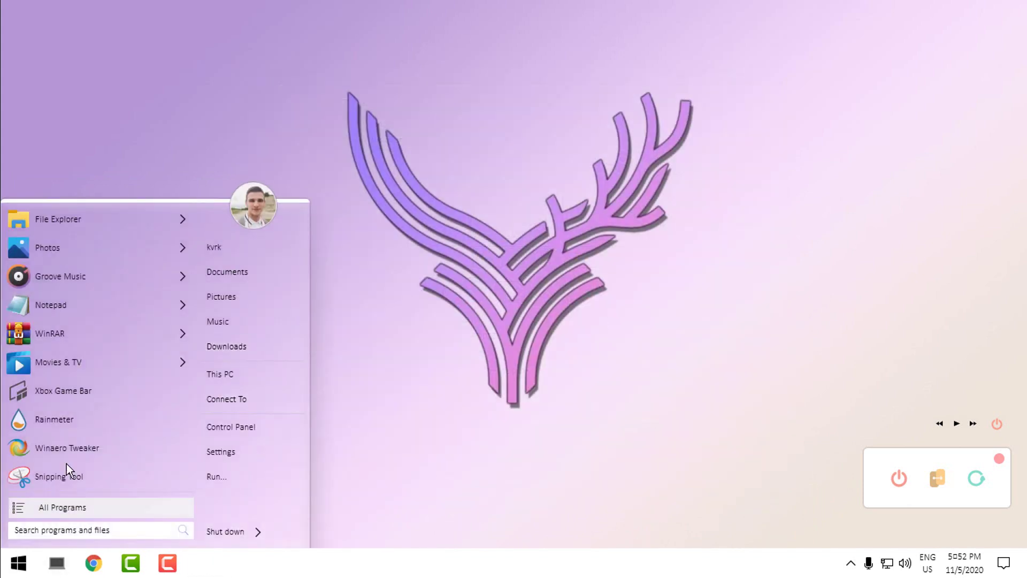
Open the Pictures folder from the Start menu, view the wallpaper image and close the viewer
{"action": "left_click", "coordinate": [58, 219]}
{"action": "left_click", "coordinate": [215, 232]}
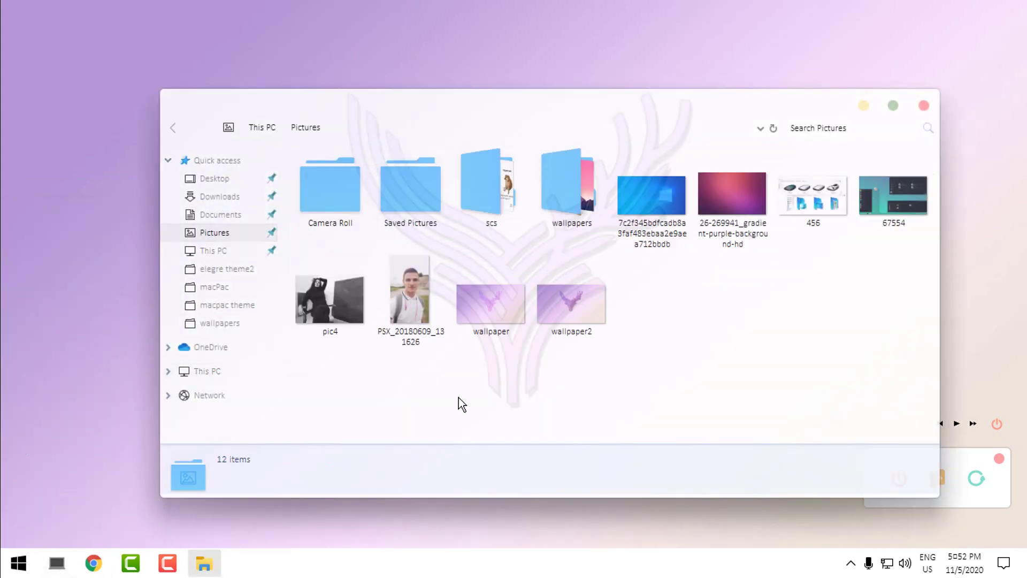
{"action": "double_click", "coordinate": [495, 316]}
{"action": "left_click", "coordinate": [1010, 10]}
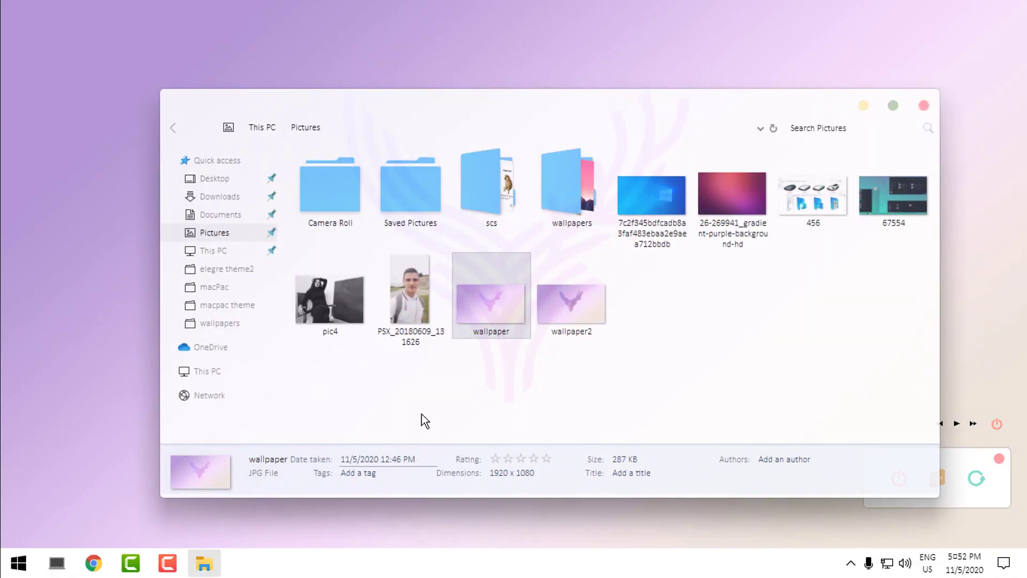
Open wallpaper2 from Pictures, set it as the desktop background, and close the viewer and the folder
{"action": "double_click", "coordinate": [566, 321]}
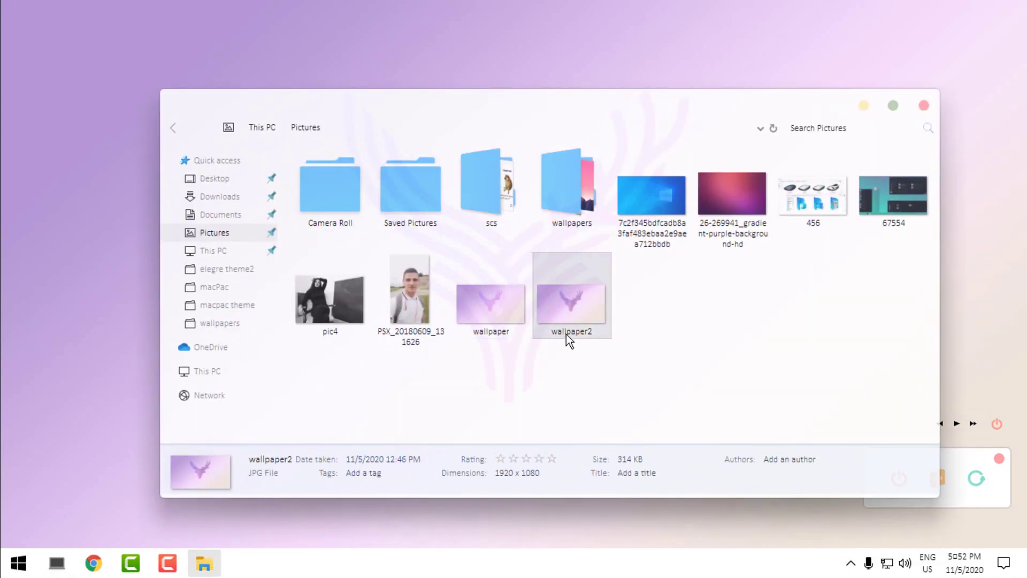
{"action": "right_click", "coordinate": [580, 313]}
{"action": "left_click", "coordinate": [459, 330]}
{"action": "left_click", "coordinate": [576, 358]}
{"action": "left_click", "coordinate": [1010, 9]}
{"action": "left_click", "coordinate": [930, 105]}
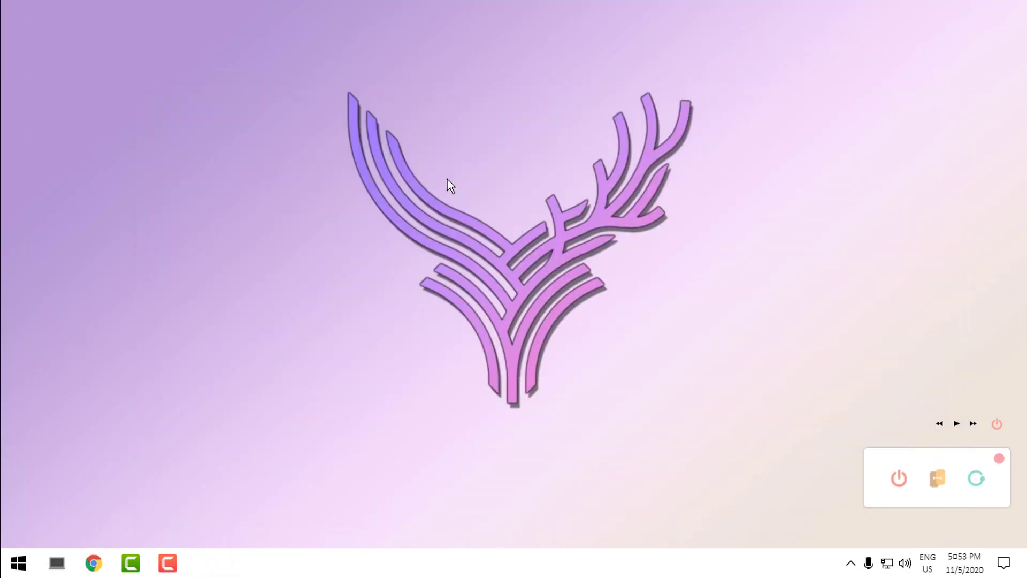
Open This PC, move, resize and maximize its transparent window over the wallpaper, then close it
{"action": "left_click", "coordinate": [57, 563]}
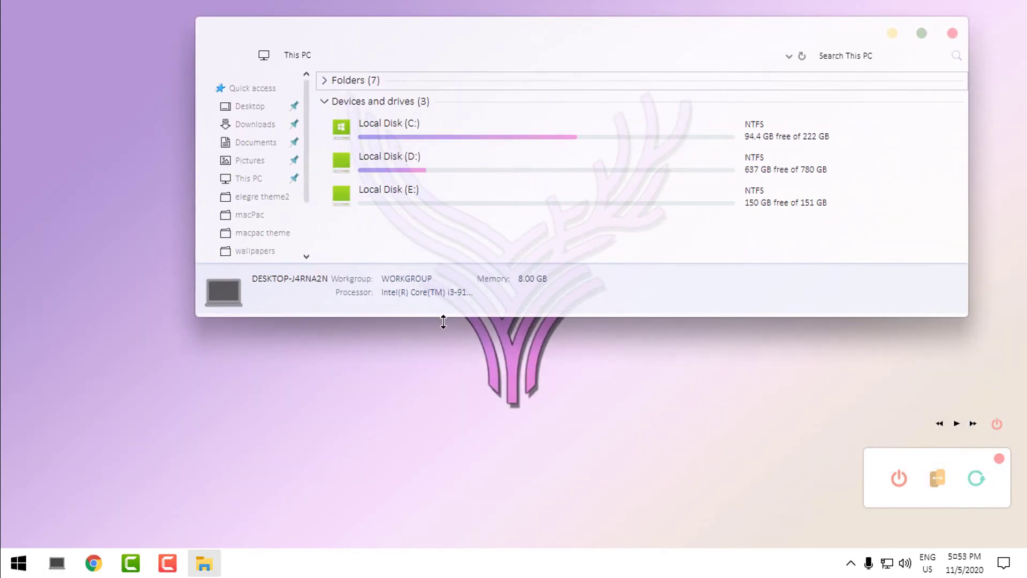
{"action": "left_click_drag", "start_coordinate": [661, 62], "coordinate": [610, 75]}
{"action": "left_click_drag", "start_coordinate": [137, 339], "coordinate": [482, 489]}
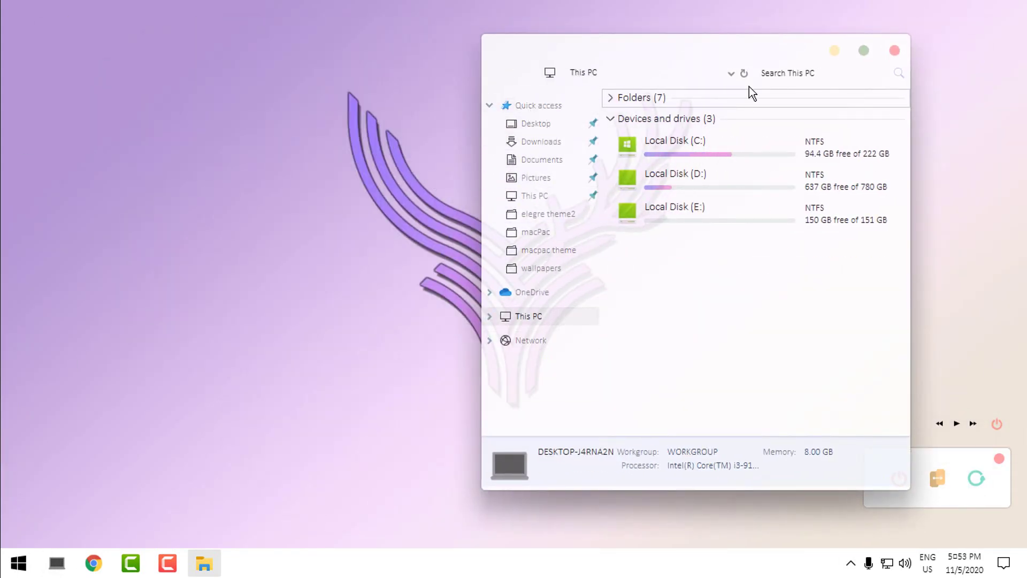
{"action": "left_click", "coordinate": [864, 50]}
{"action": "left_click", "coordinate": [1012, 11]}
Refresh the desktop and check the finished theme by viewing the Start menu and This PC, closing both
{"action": "right_click", "coordinate": [496, 149]}
{"action": "left_click", "coordinate": [519, 195]}
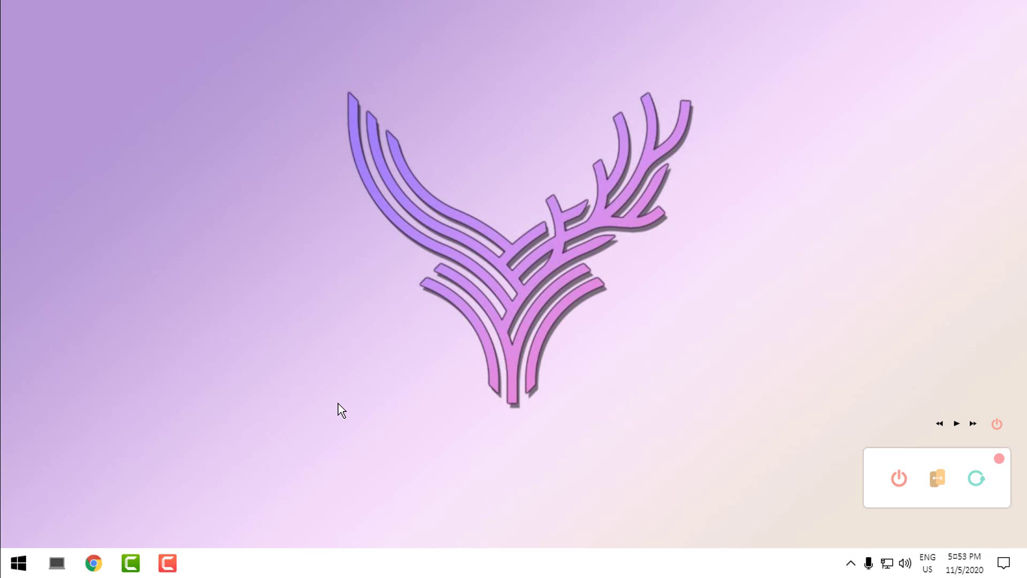
{"action": "left_click", "coordinate": [11, 562]}
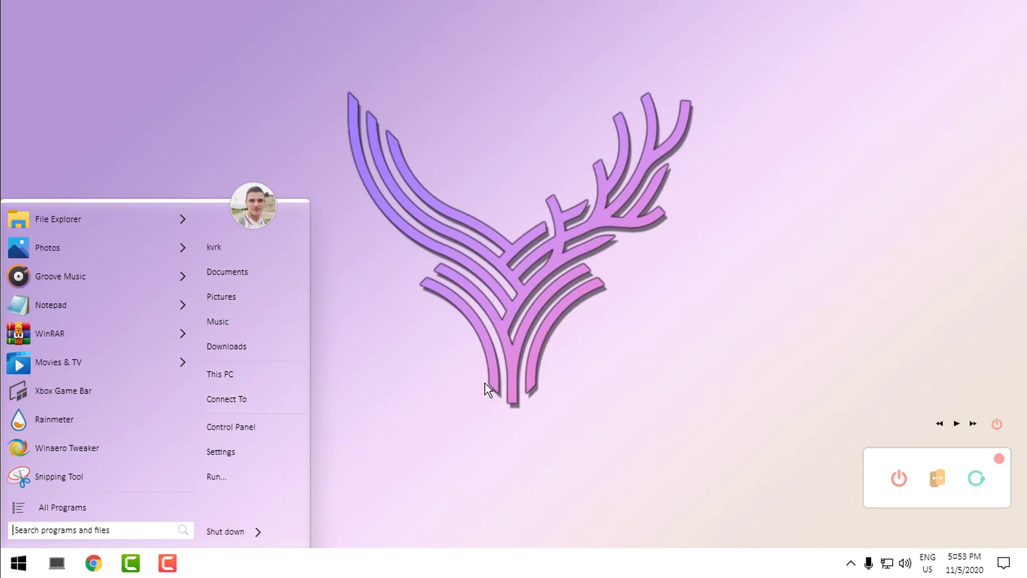
{"action": "left_click", "coordinate": [423, 441]}
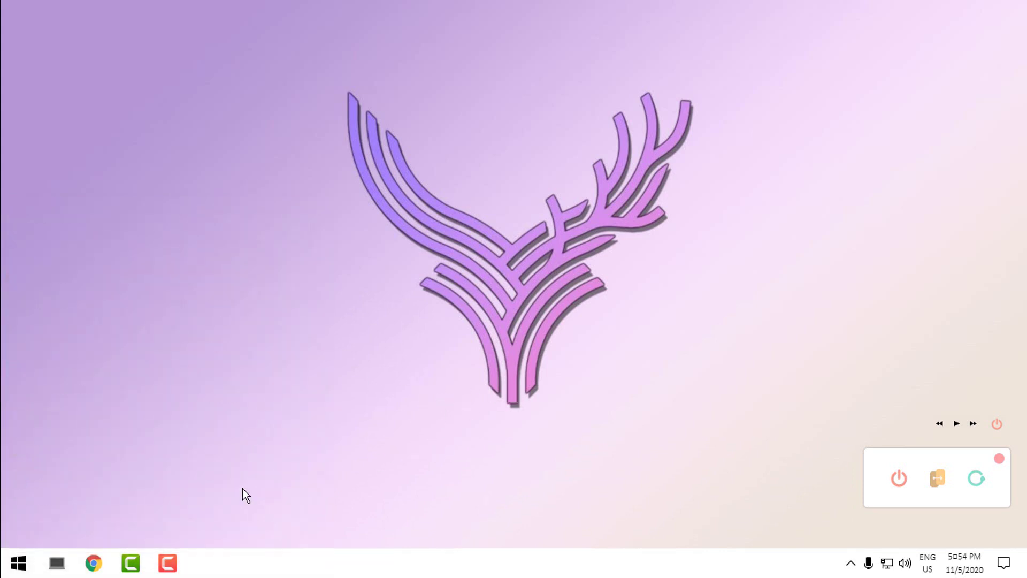
{"action": "left_click", "coordinate": [56, 563]}
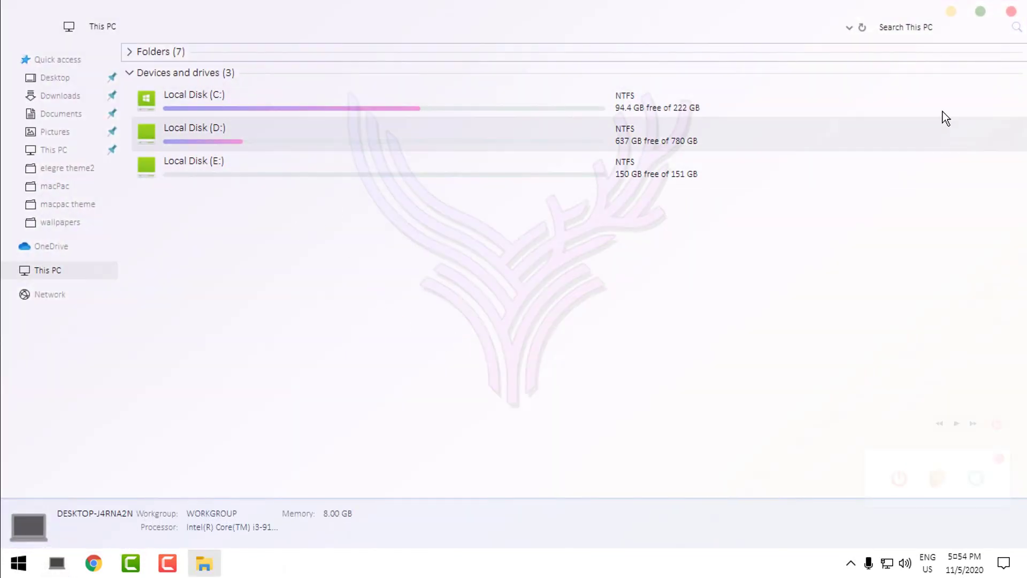
{"action": "left_click", "coordinate": [1011, 12]}
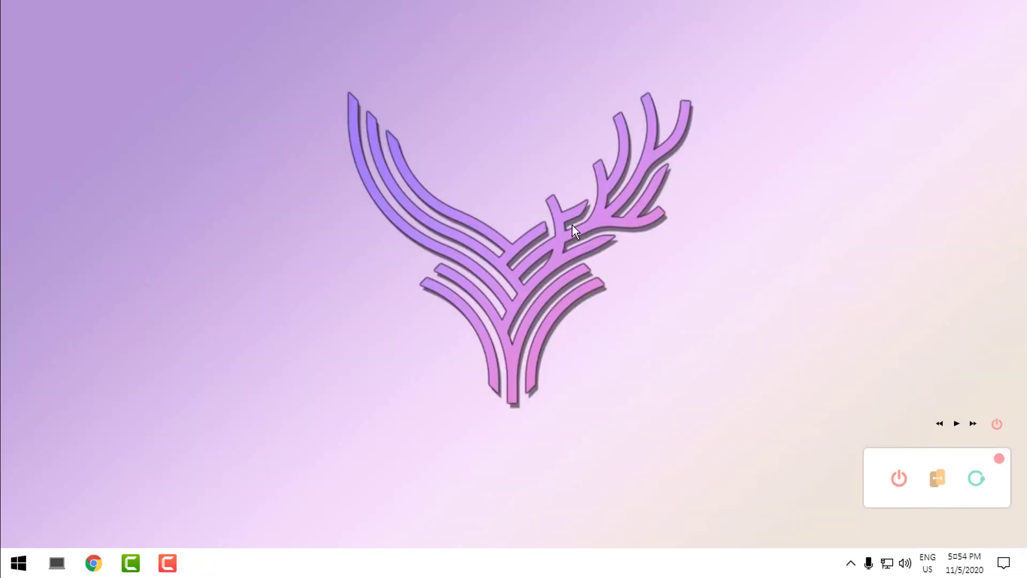